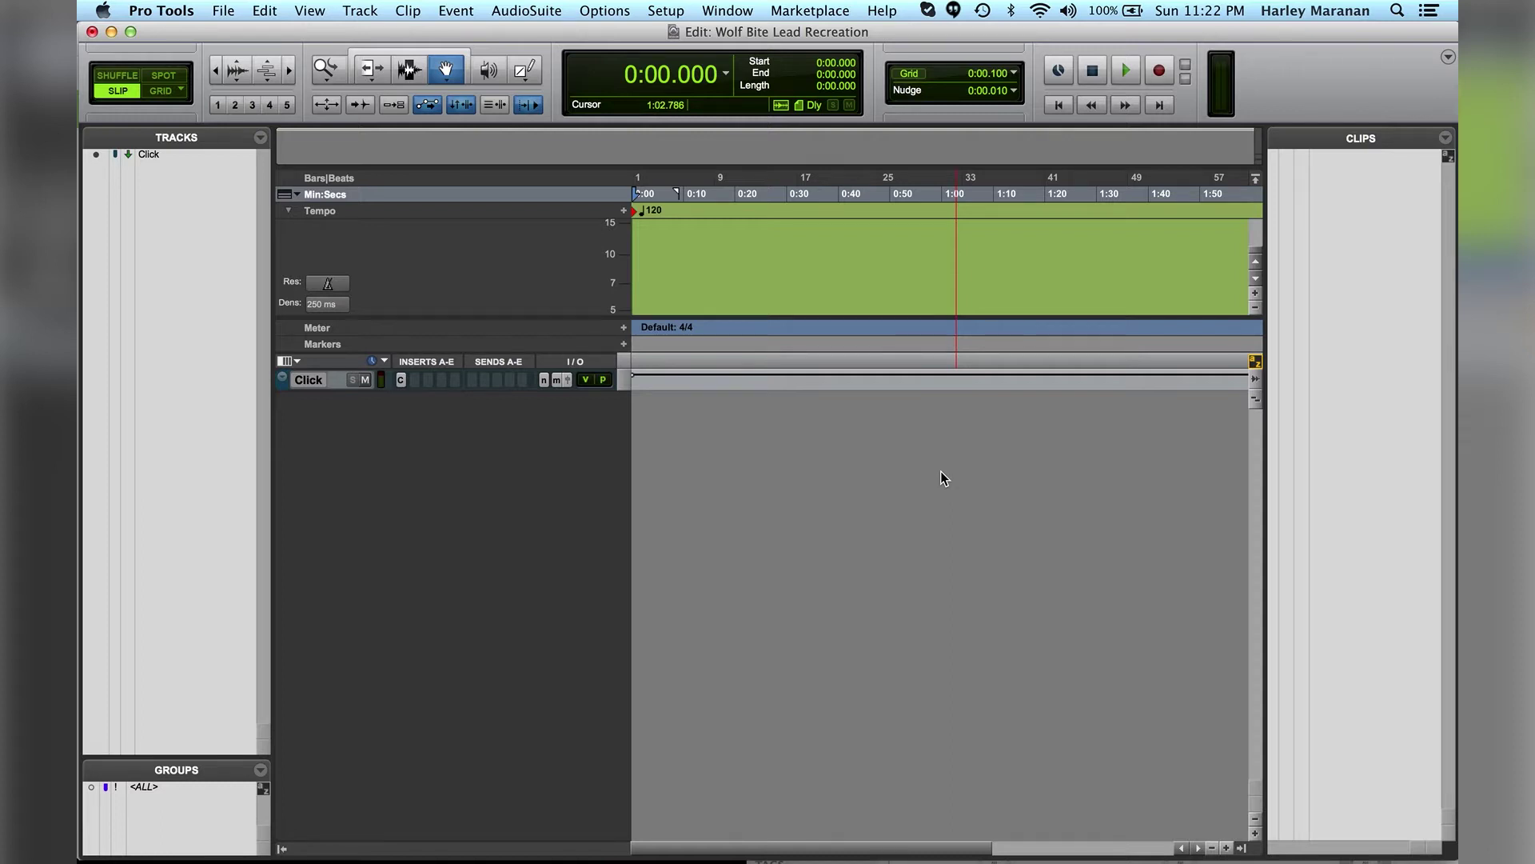
Step: Create one new stereo instrument track below the Click track
key("Return")
left_click(359, 10)
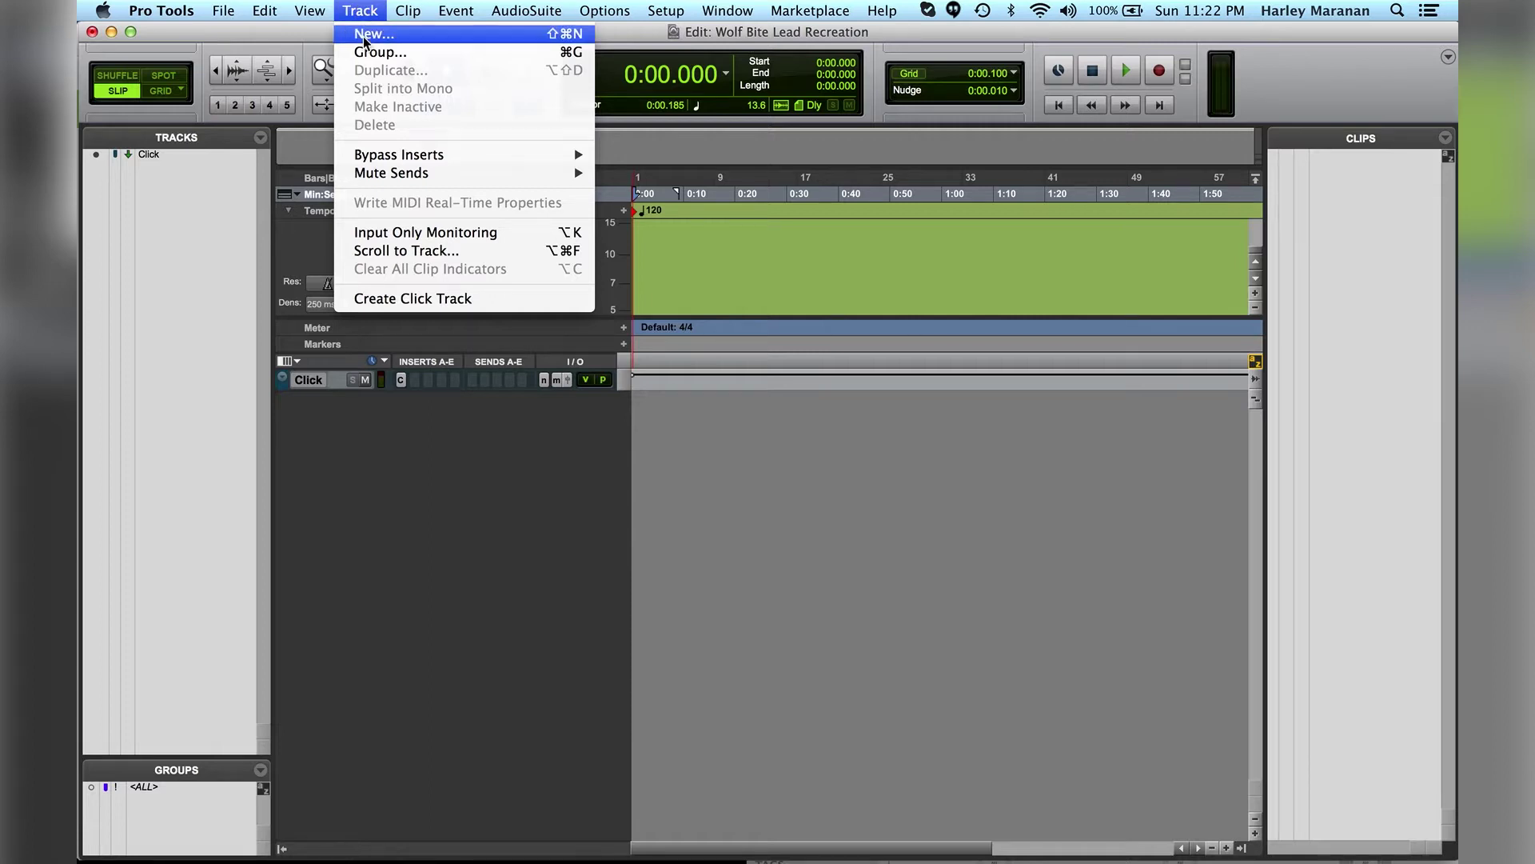
left_click(364, 36)
left_click(710, 314)
left_click(689, 333)
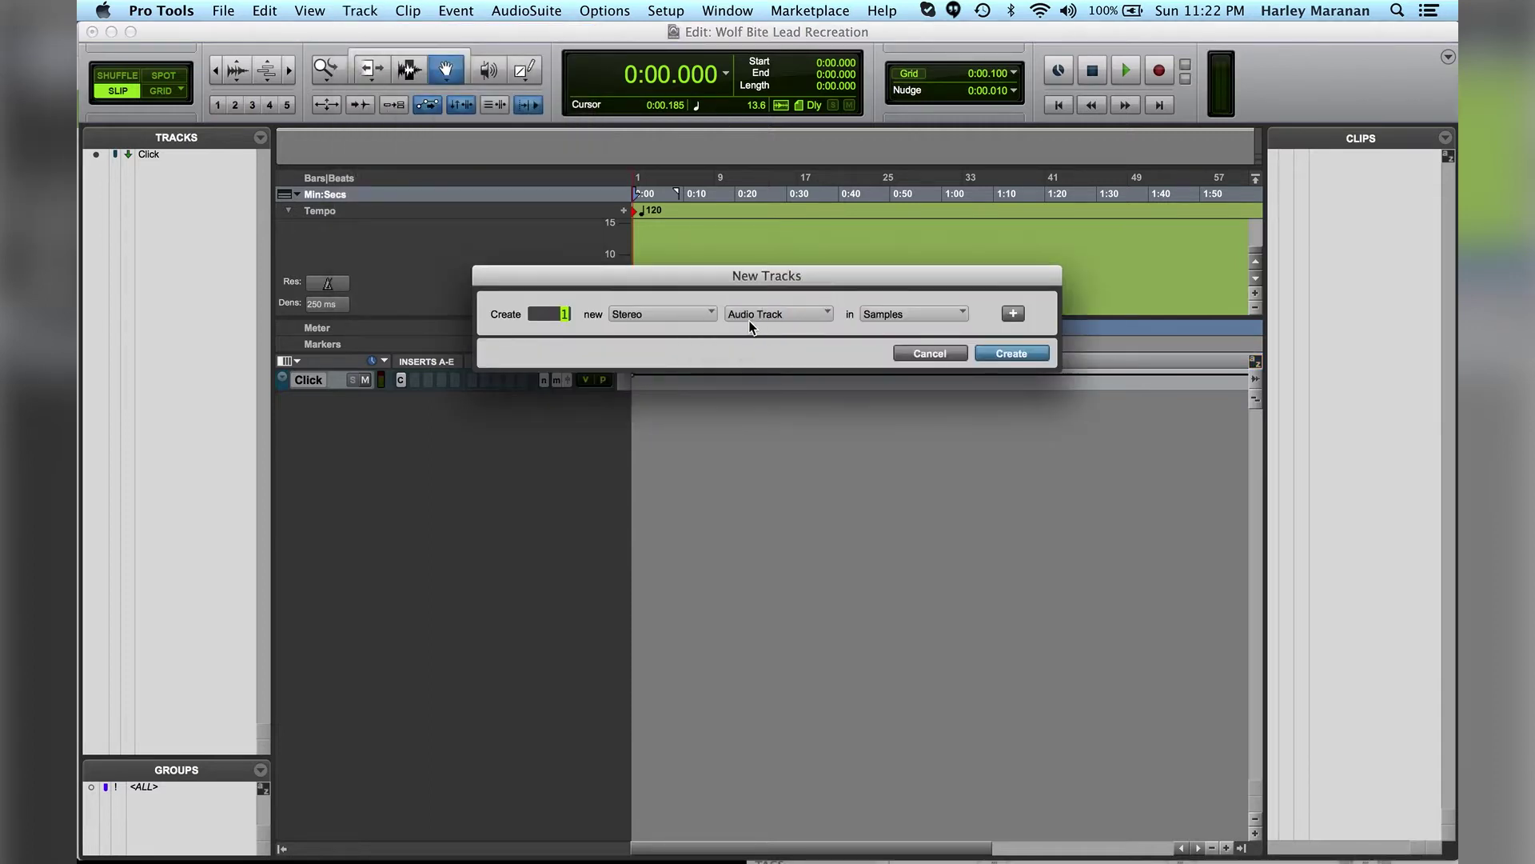
left_click(761, 318)
left_click(800, 384)
left_click(904, 313)
left_click(904, 313)
left_click(996, 352)
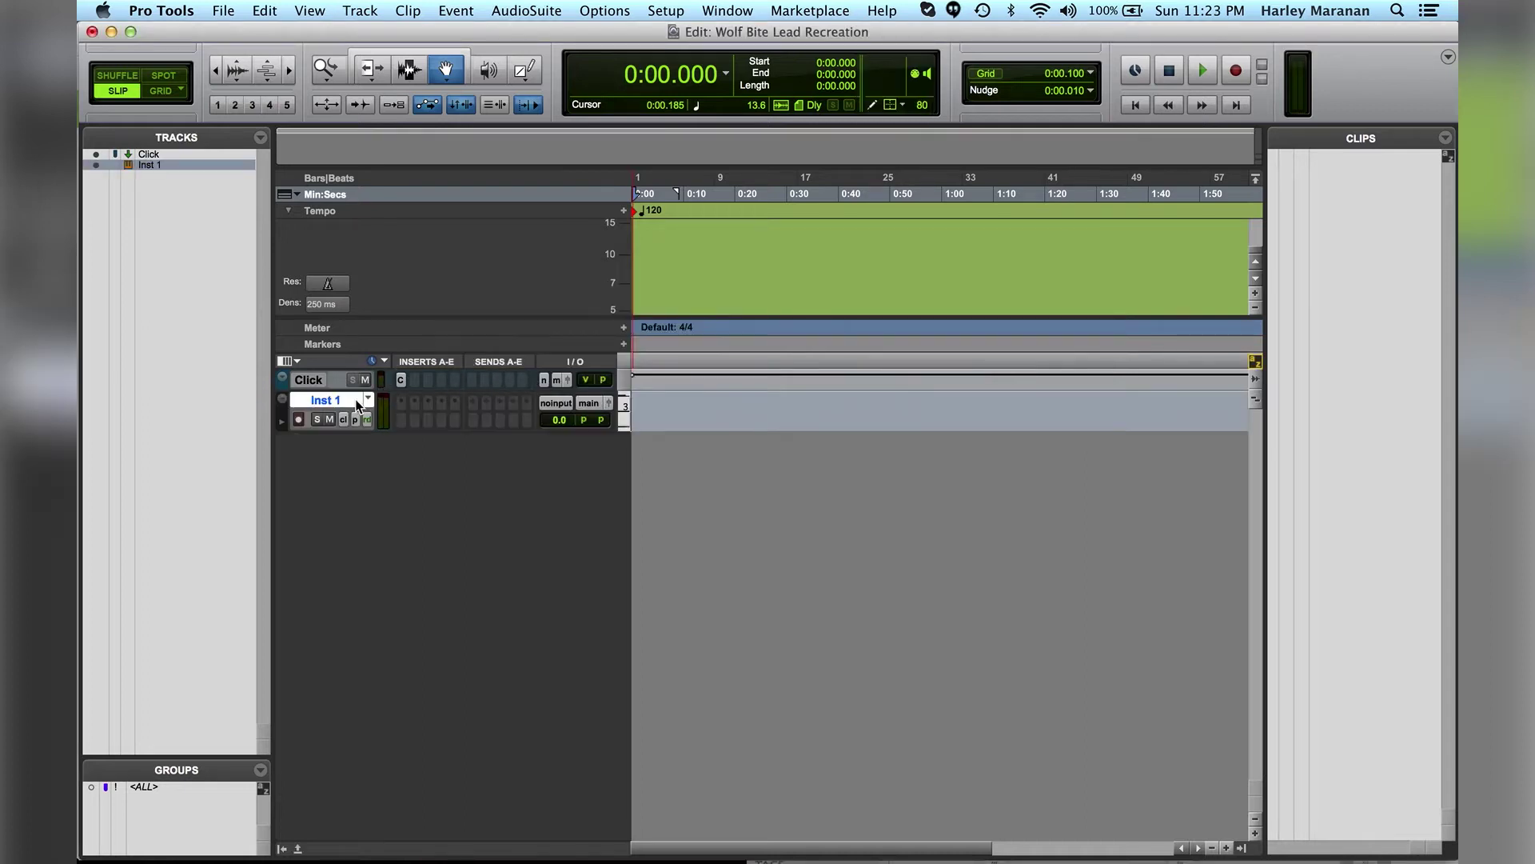
Step: Rename the new instrument track as Wolf Bite Lead and arm it for recording
double_click(362, 400)
type("Wolf Bite Lead")
key("Return")
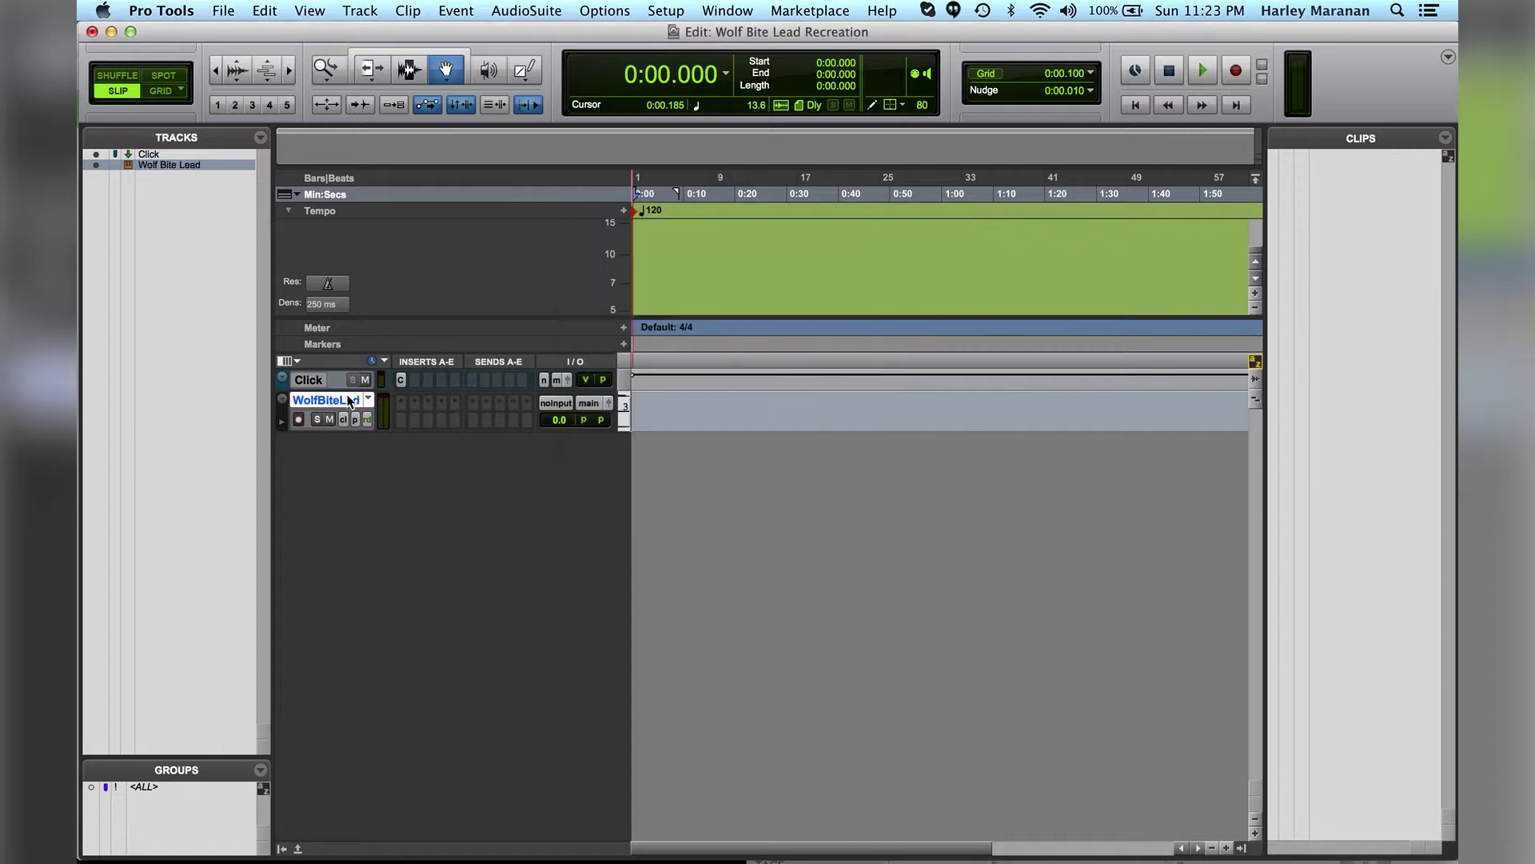
left_click(300, 419)
Step: Insert the multichannel instrument plug-in Vacuum (stereo) on the Wolf Bite Lead track
left_click(400, 421)
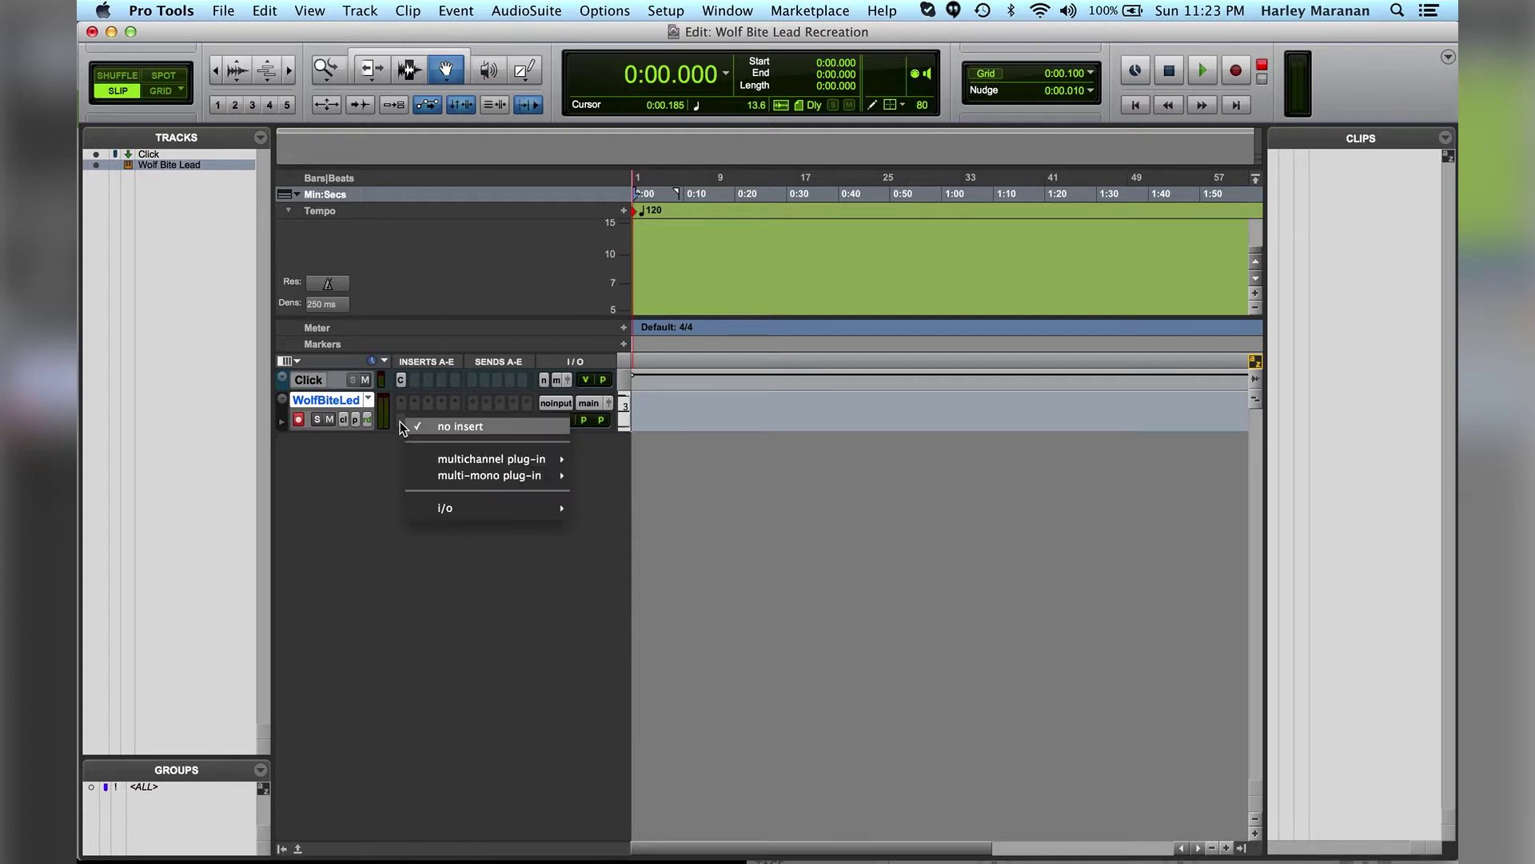
left_click(402, 406)
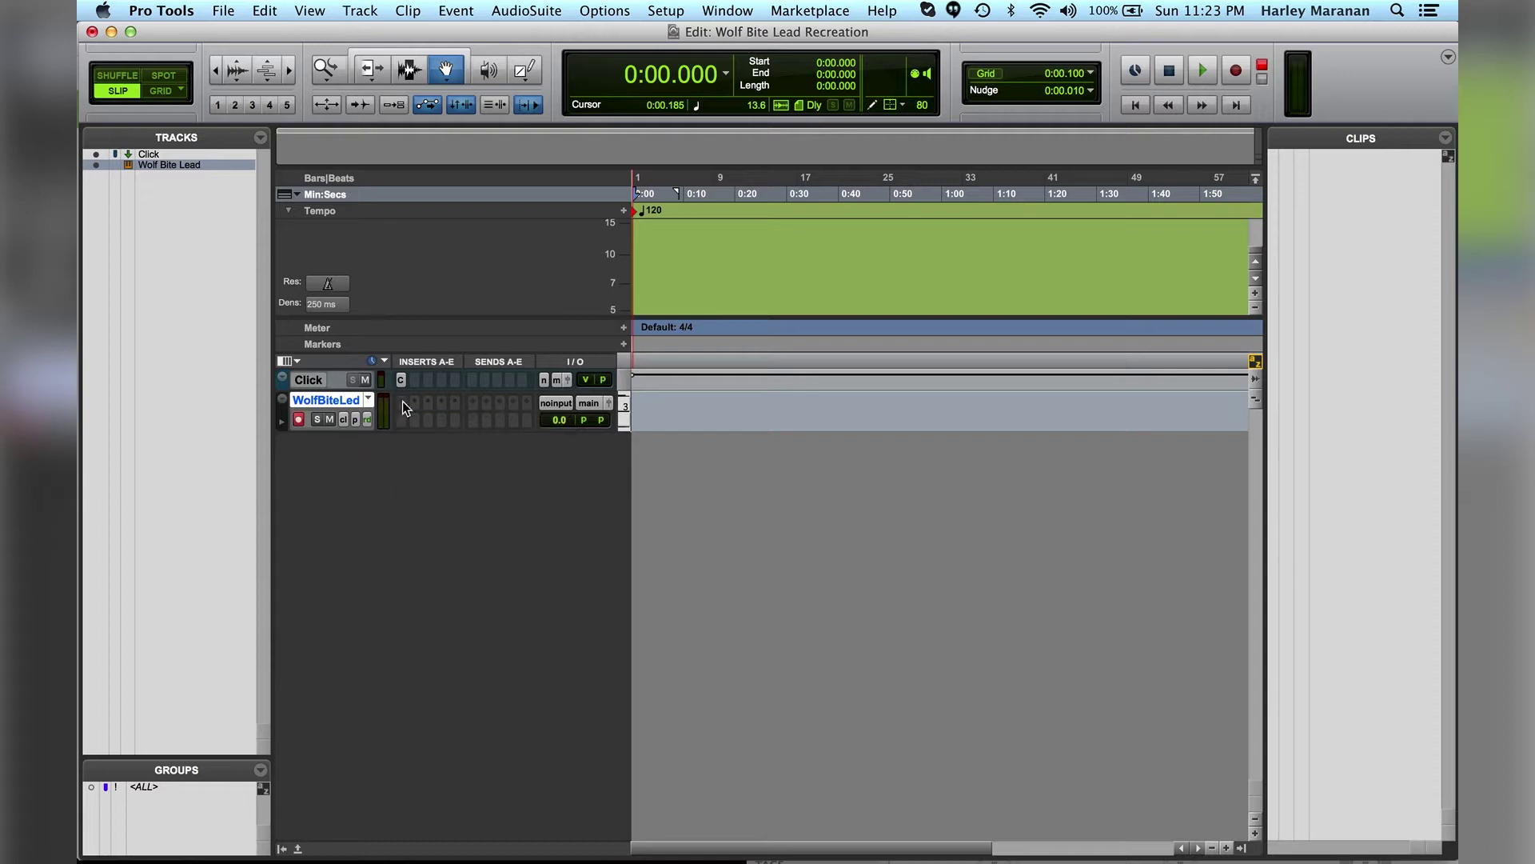
left_click(402, 420)
mouse_move(512, 459)
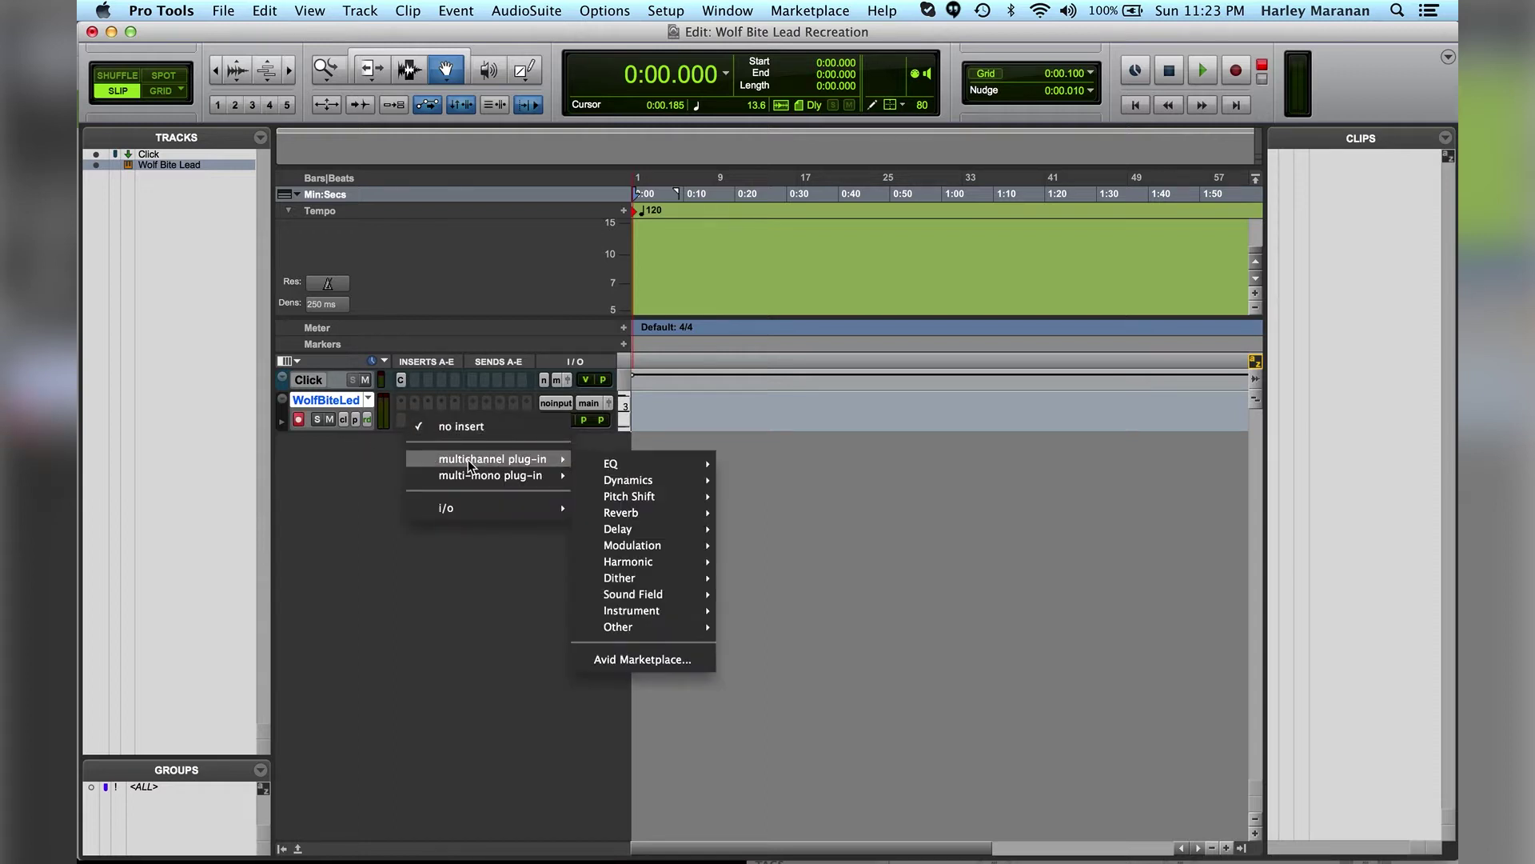
mouse_move(656, 610)
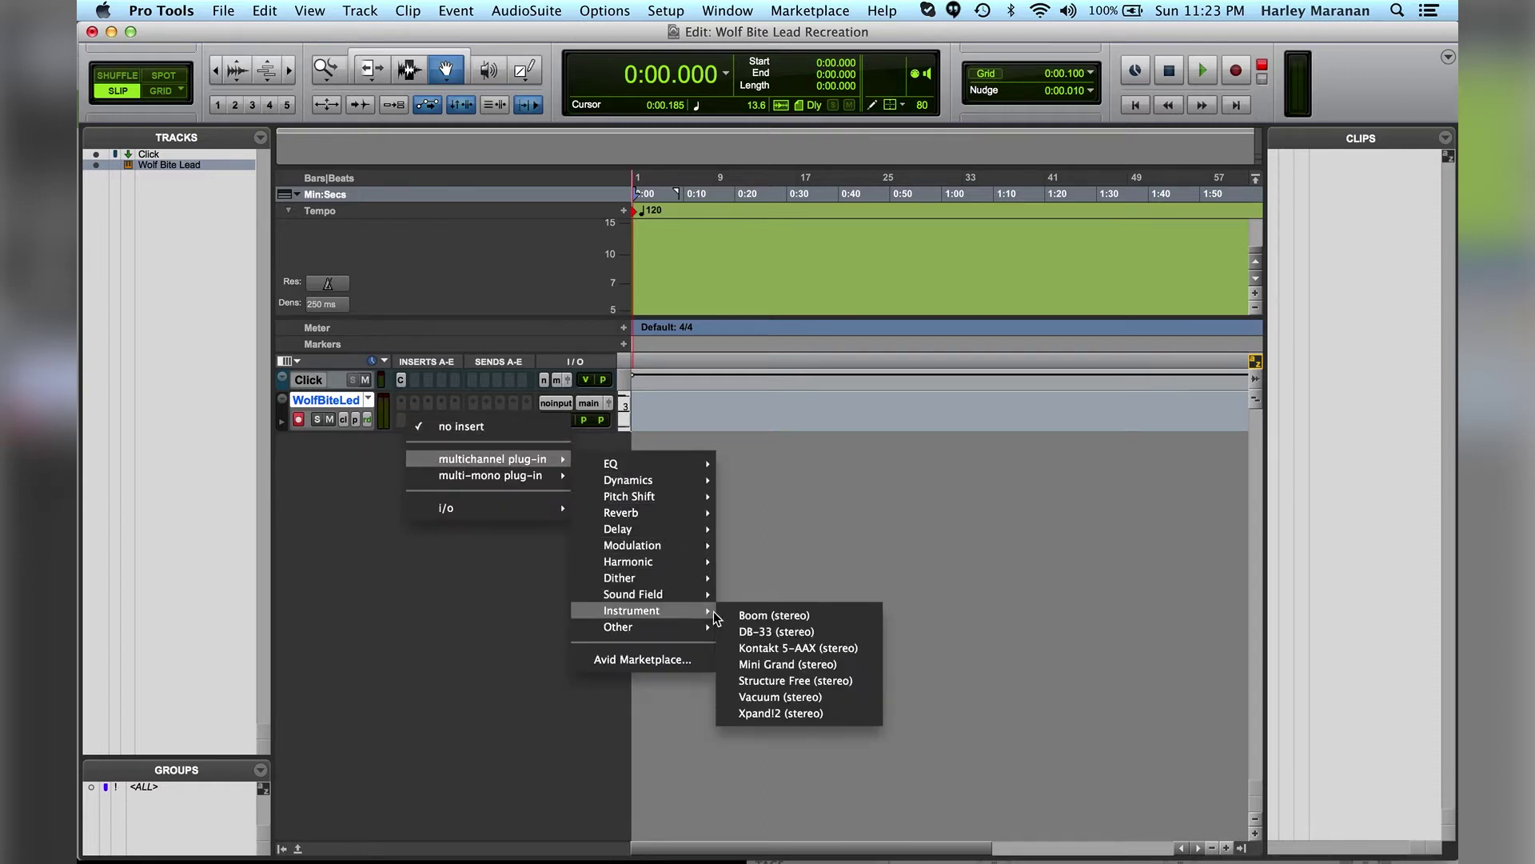
left_click(828, 698)
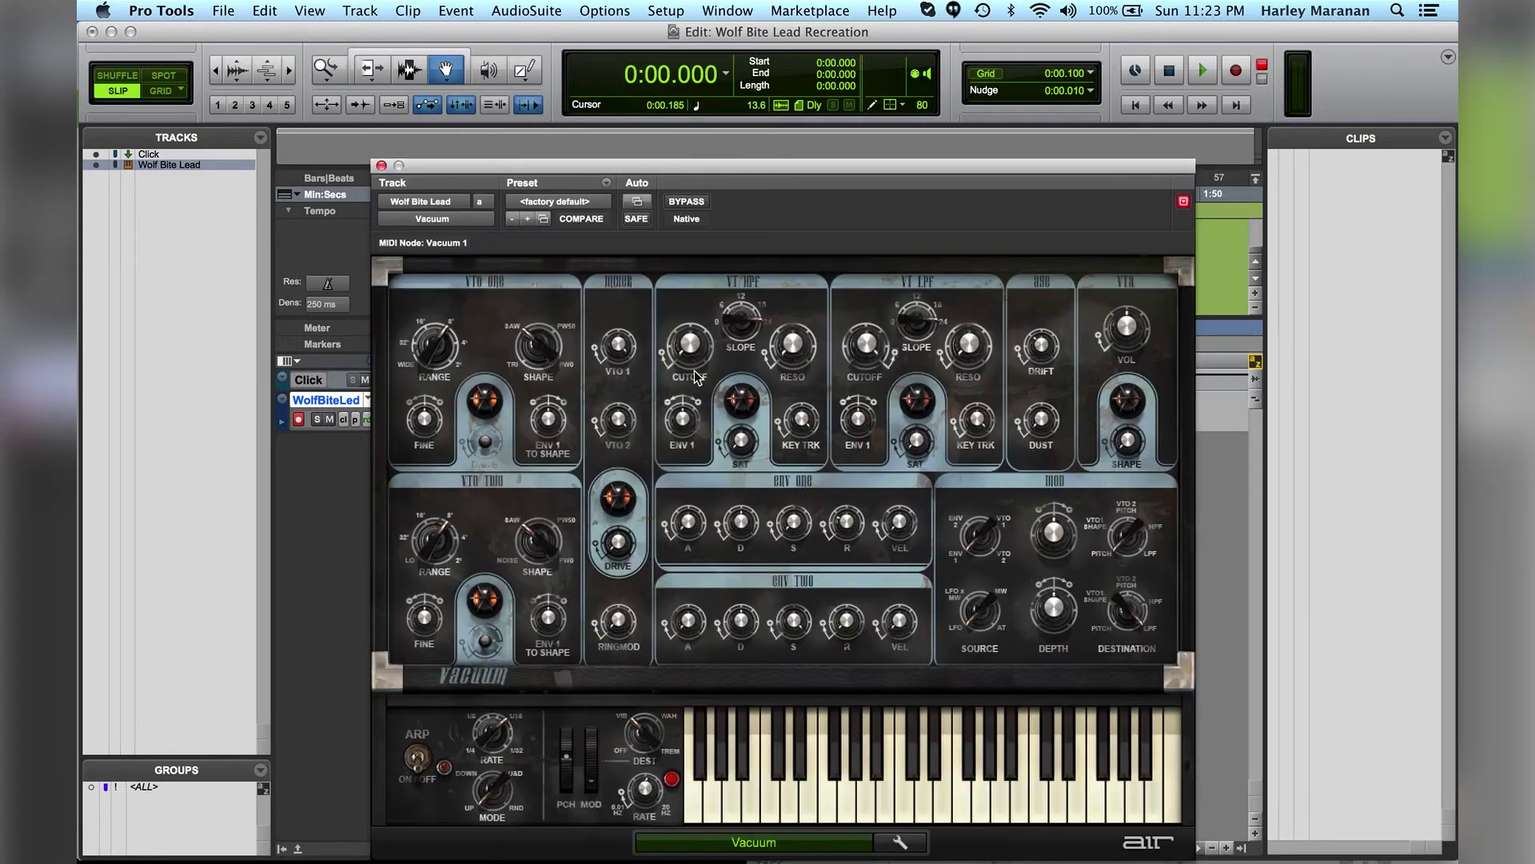
left_click_drag(650, 169, 713, 107)
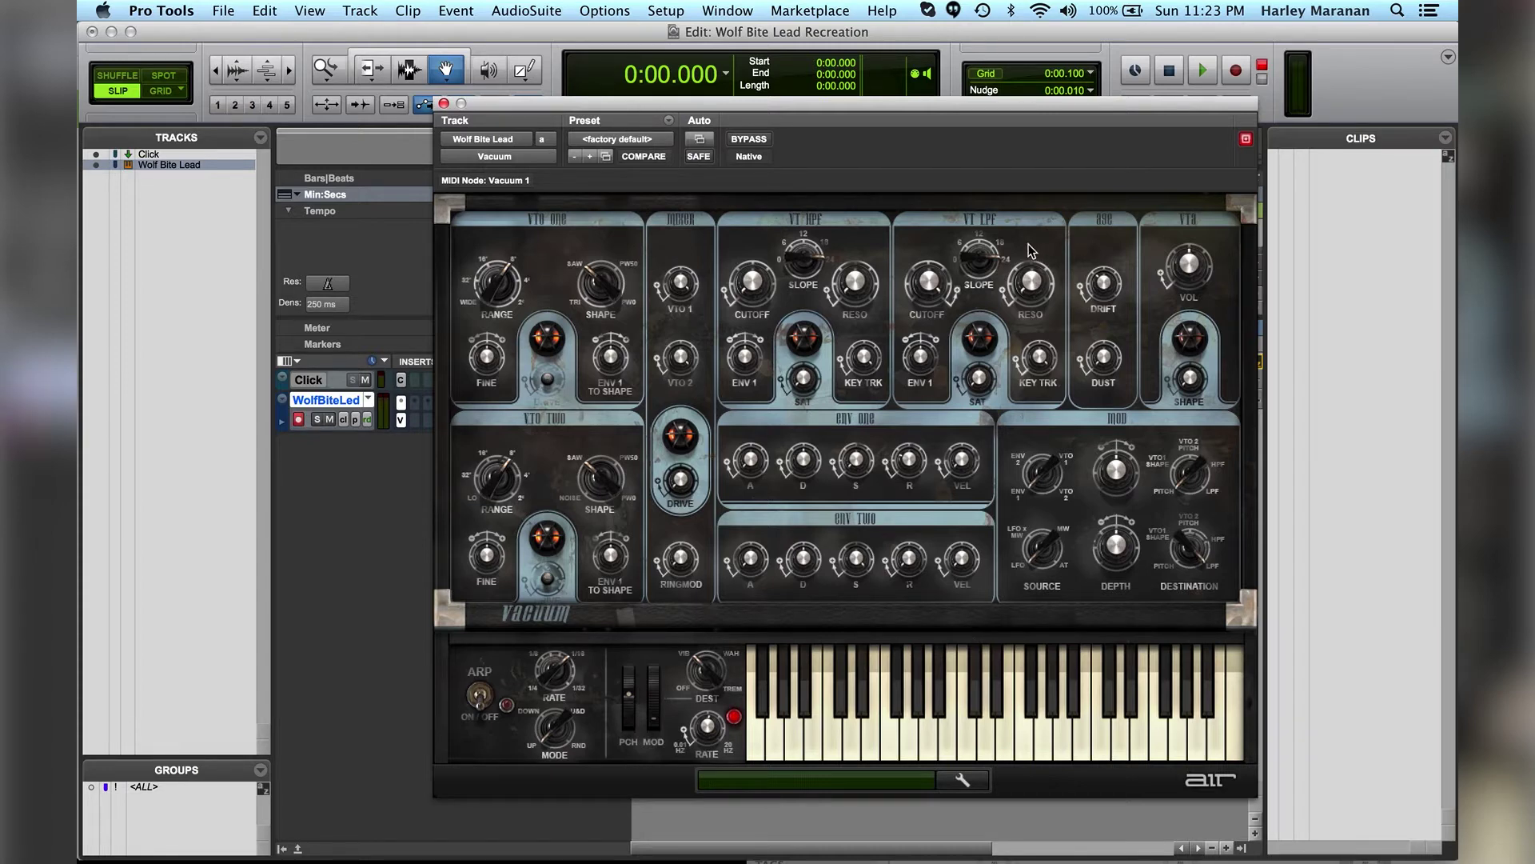
mouse_move(992, 103)
left_mouse_down()
mouse_move(990, 218)
mouse_move(987, 120)
left_mouse_up()
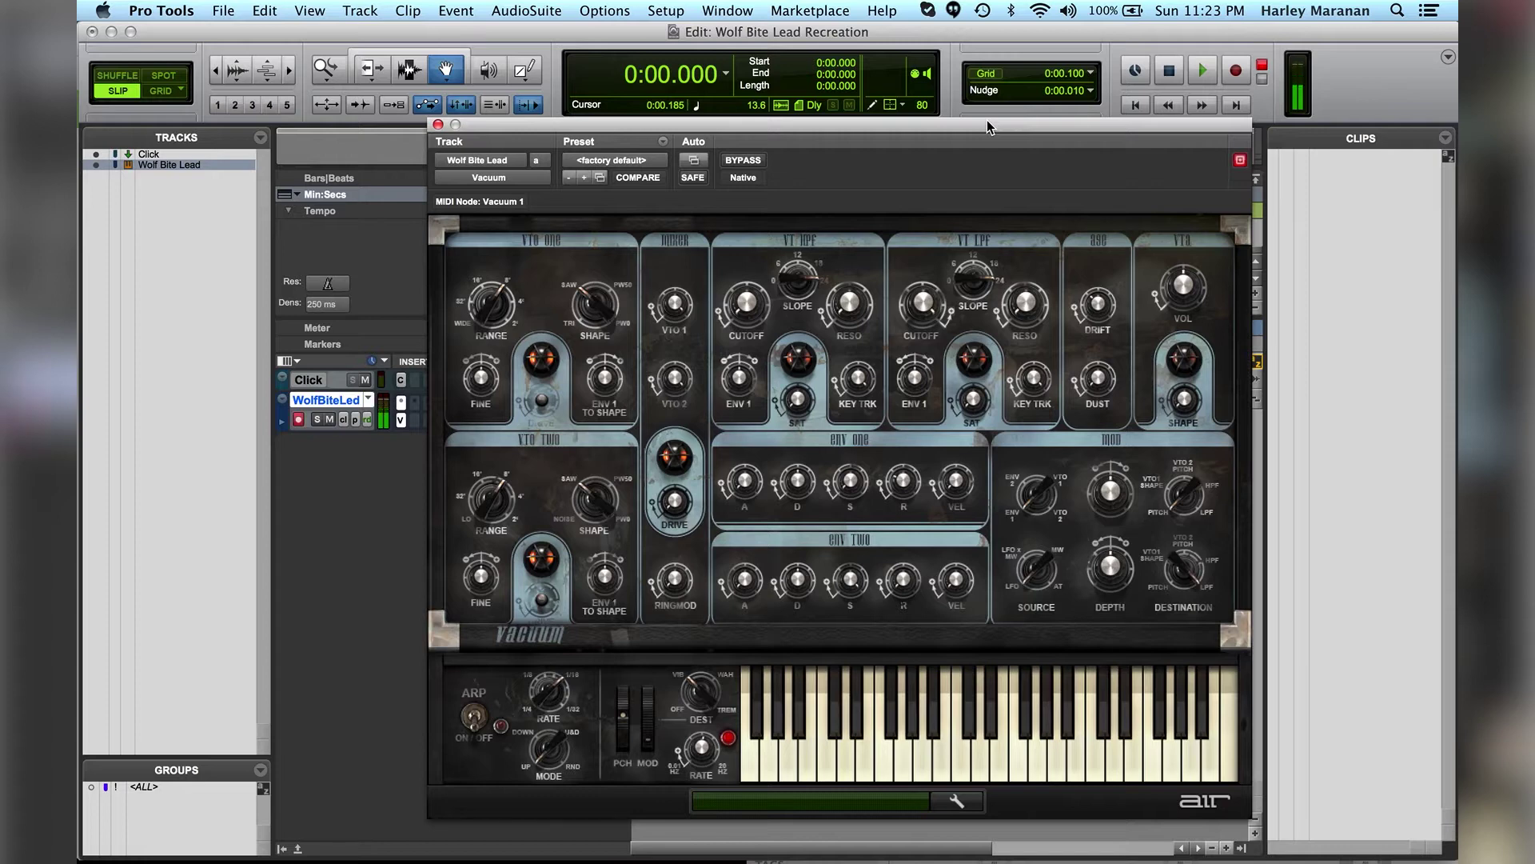
Step: Mute the Click track and record a MIDI take of about 11 seconds on the Wolf Bite Lead track
left_click_drag(932, 132, 930, 448)
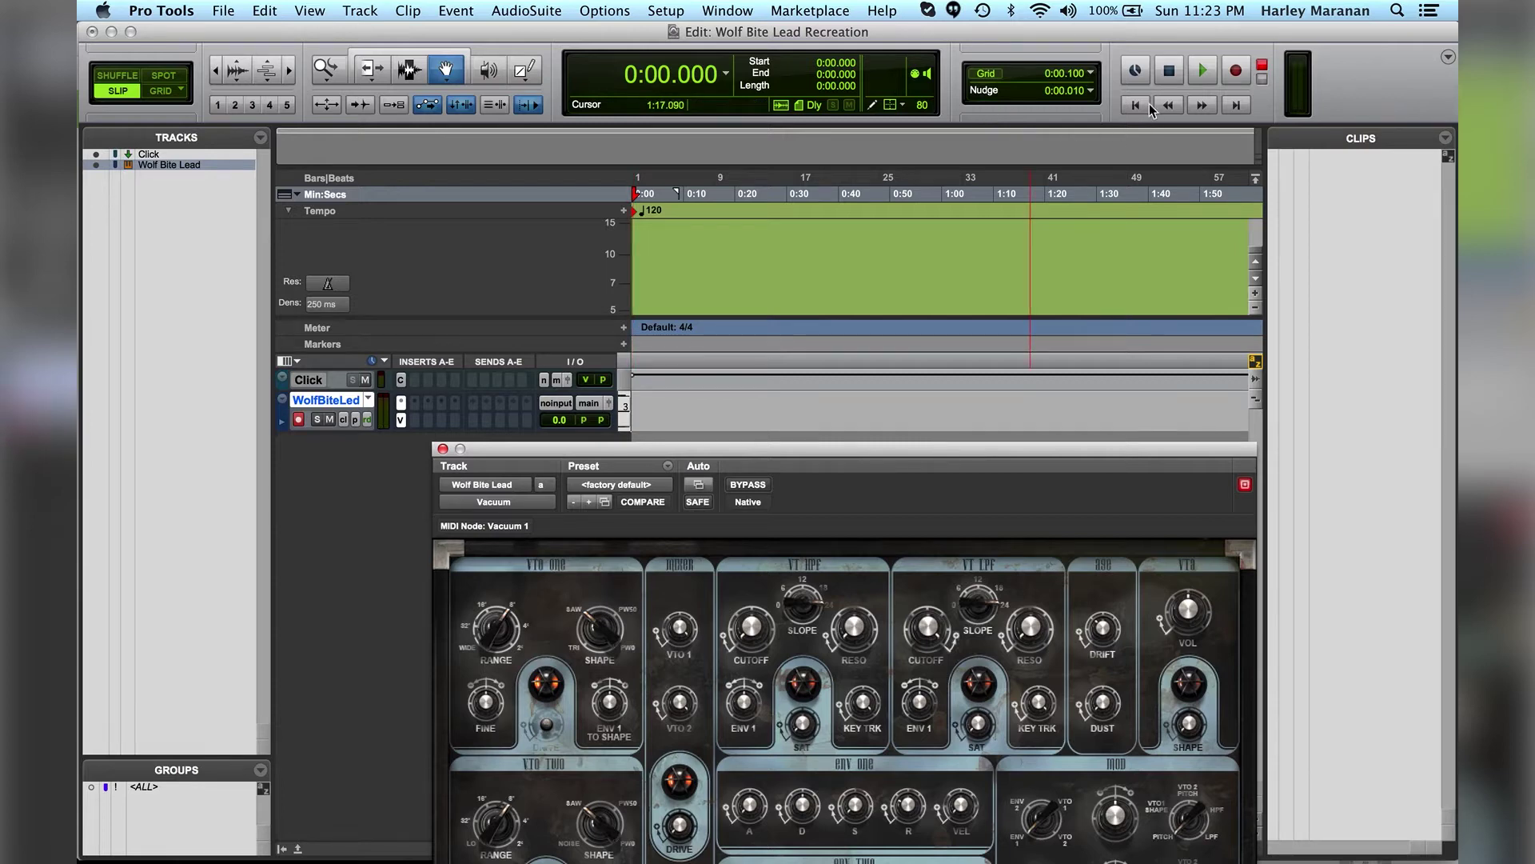
left_click(1227, 70)
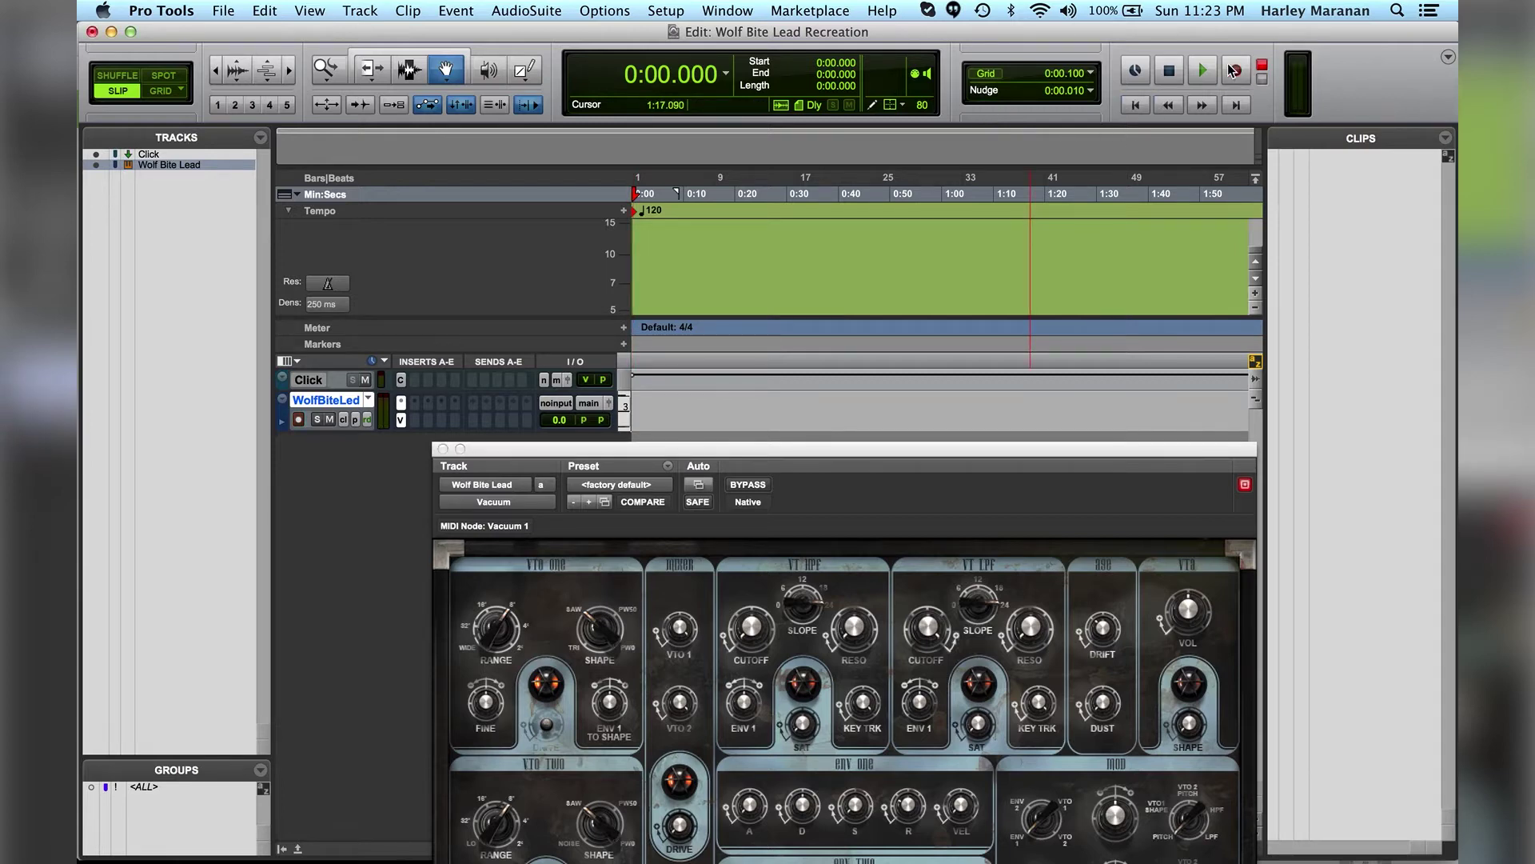
left_click(364, 380)
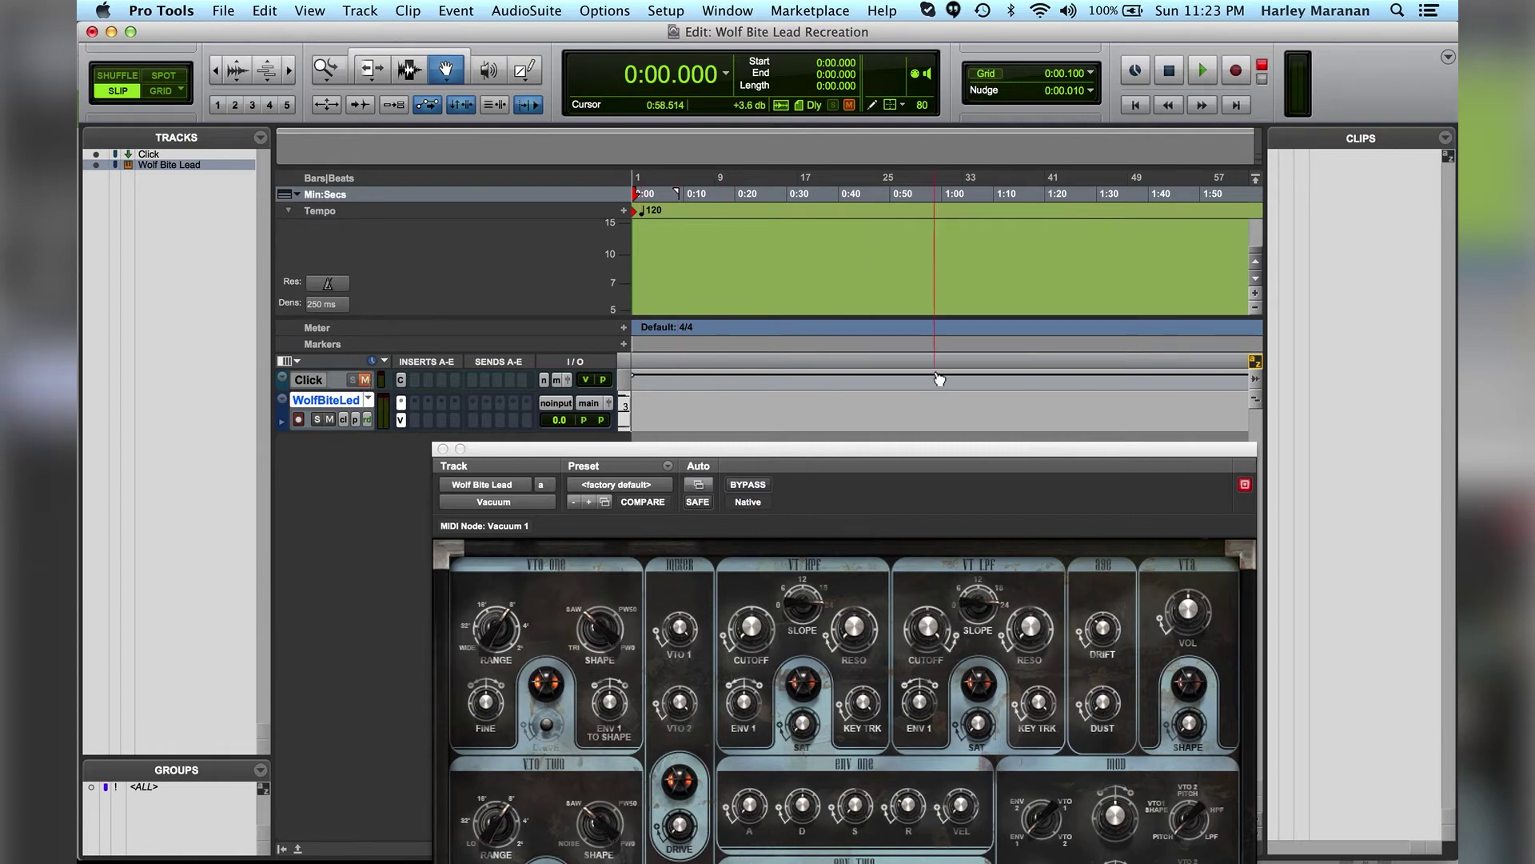
key("space")
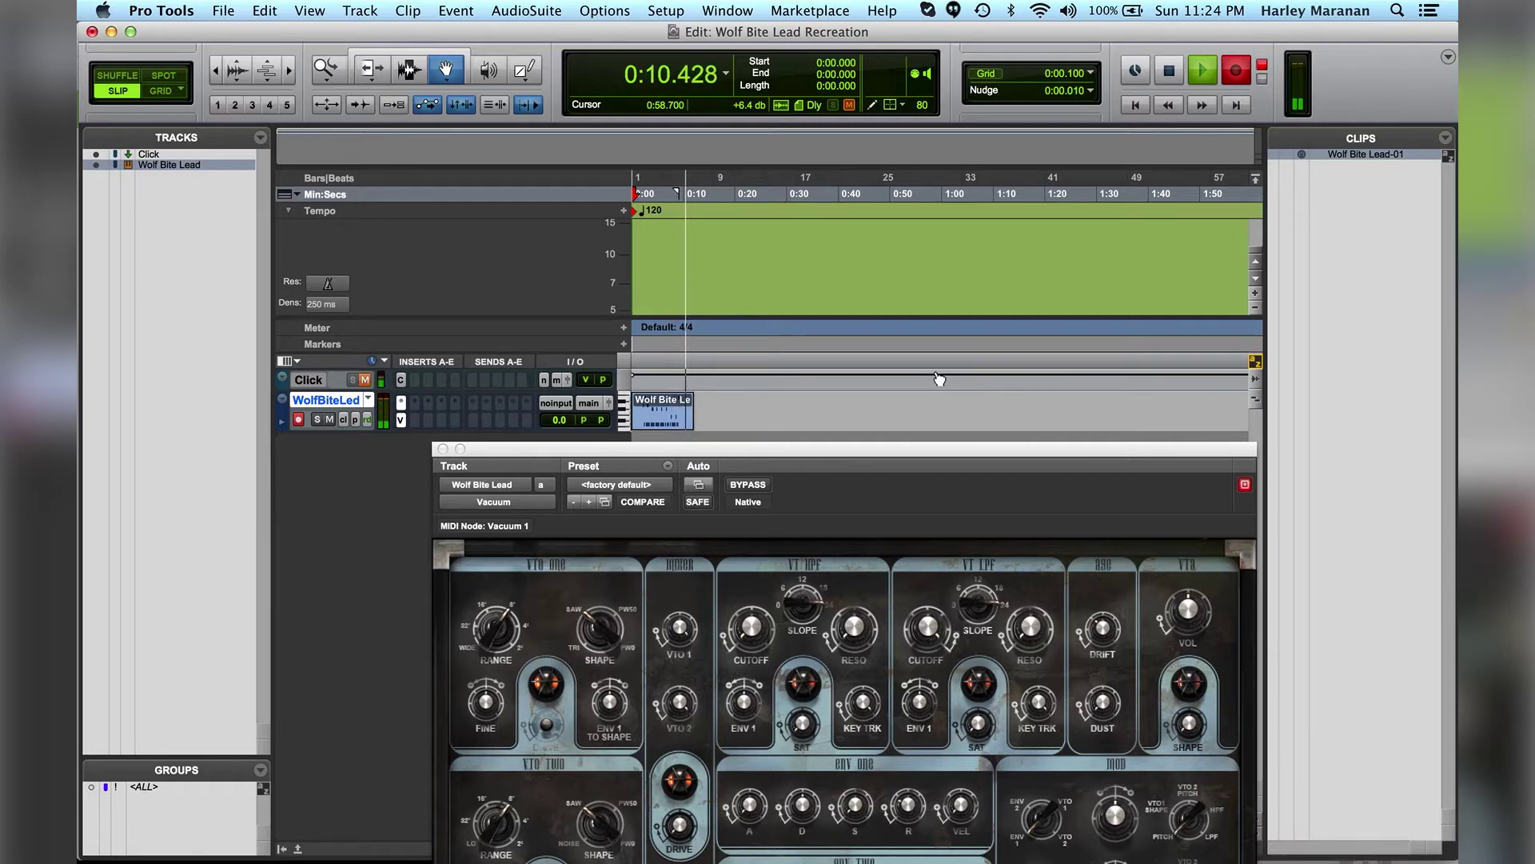
key("space")
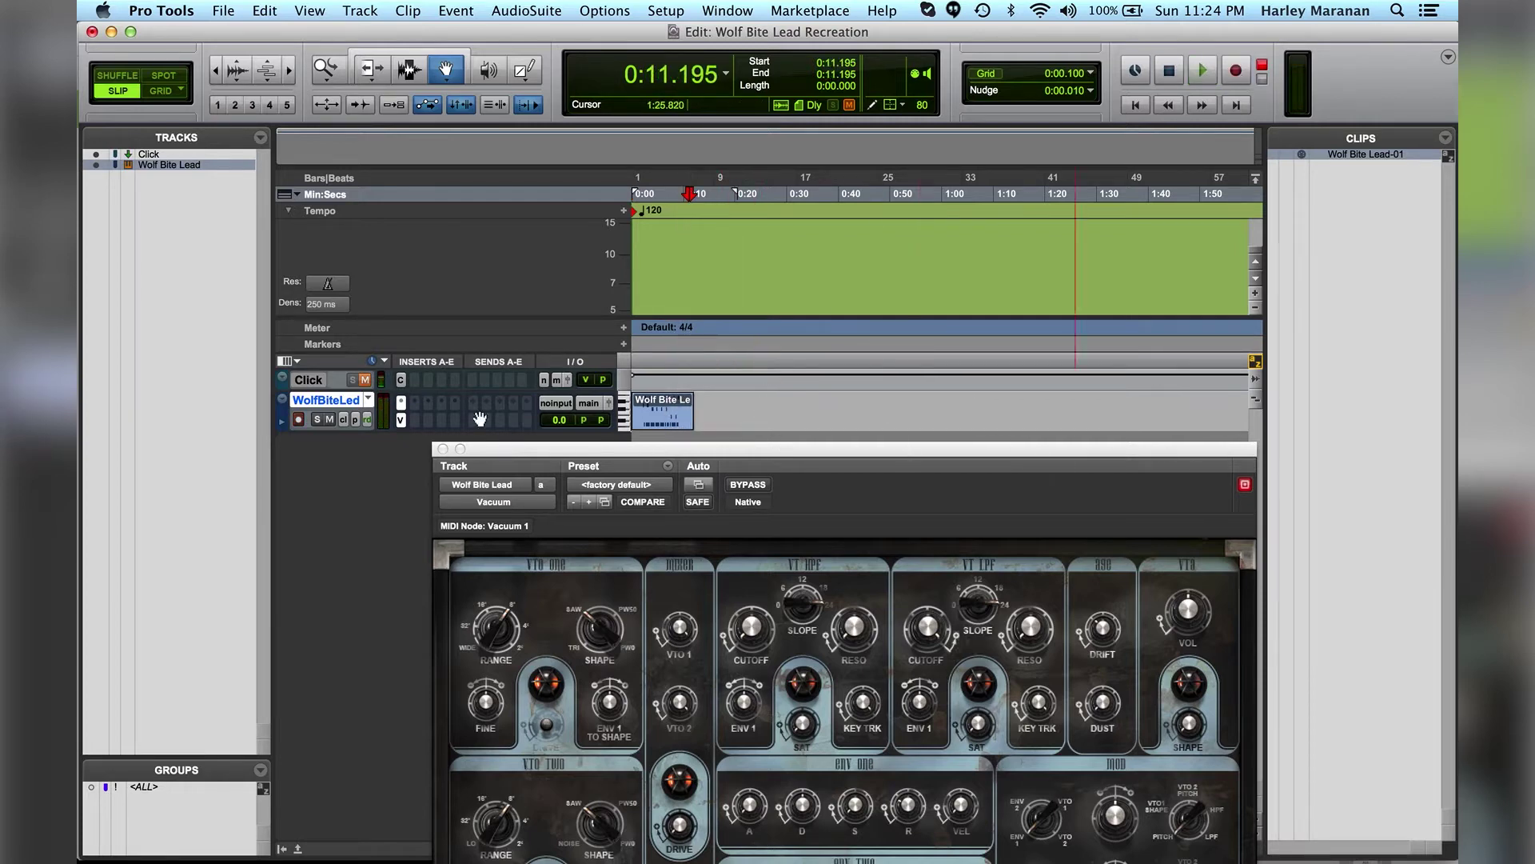
Step: Select the played section of the recorded MIDI clip, from about 0:01.996 to 0:09.427
left_click_drag(461, 451, 47, 523)
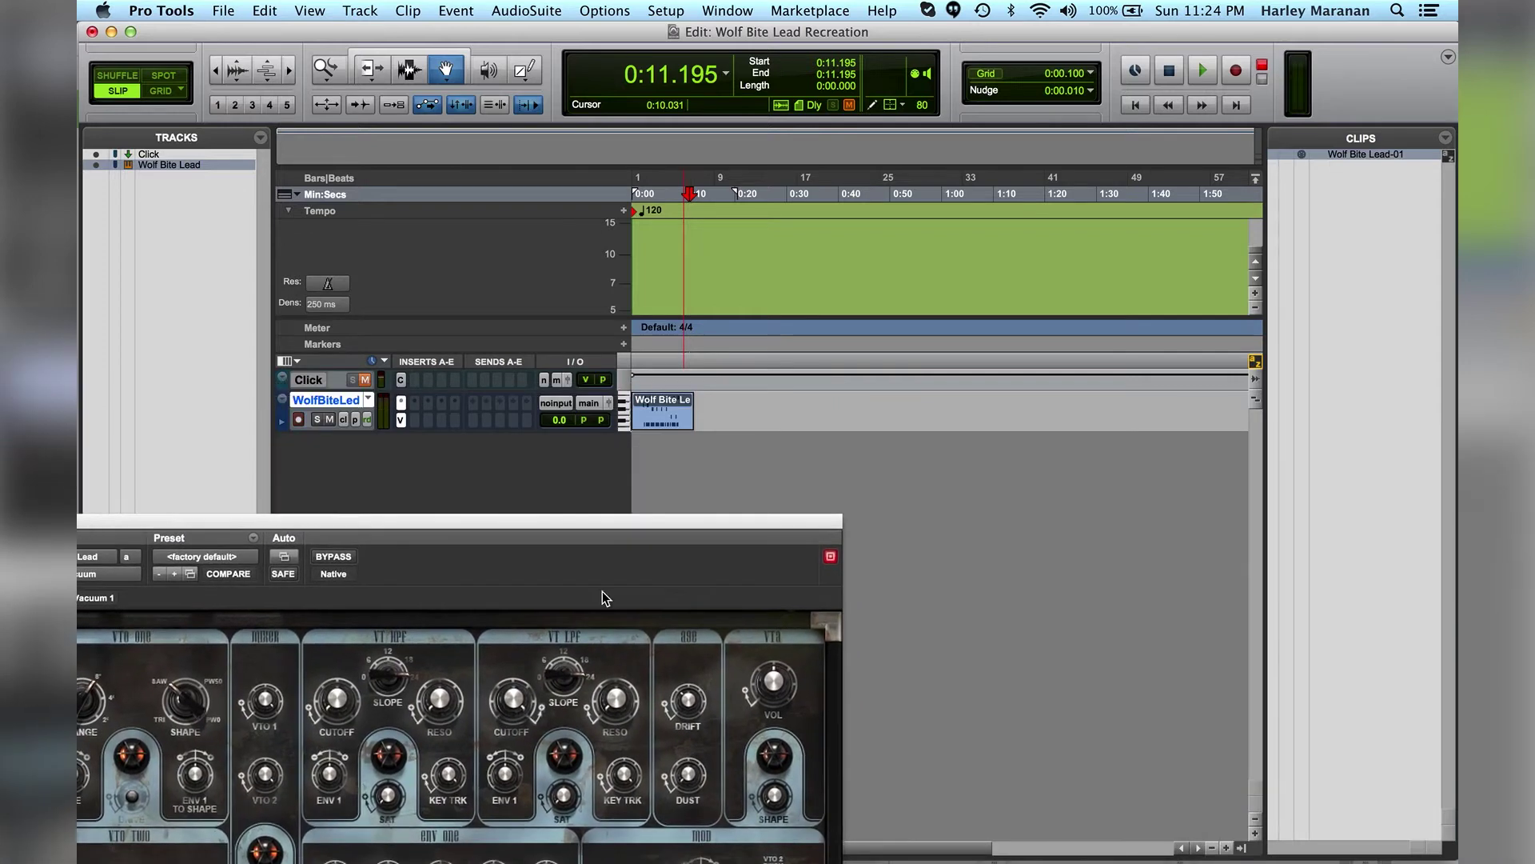
left_click(1226, 847)
left_click(1226, 847)
left_click(827, 303)
left_click_drag(811, 303, 671, 328)
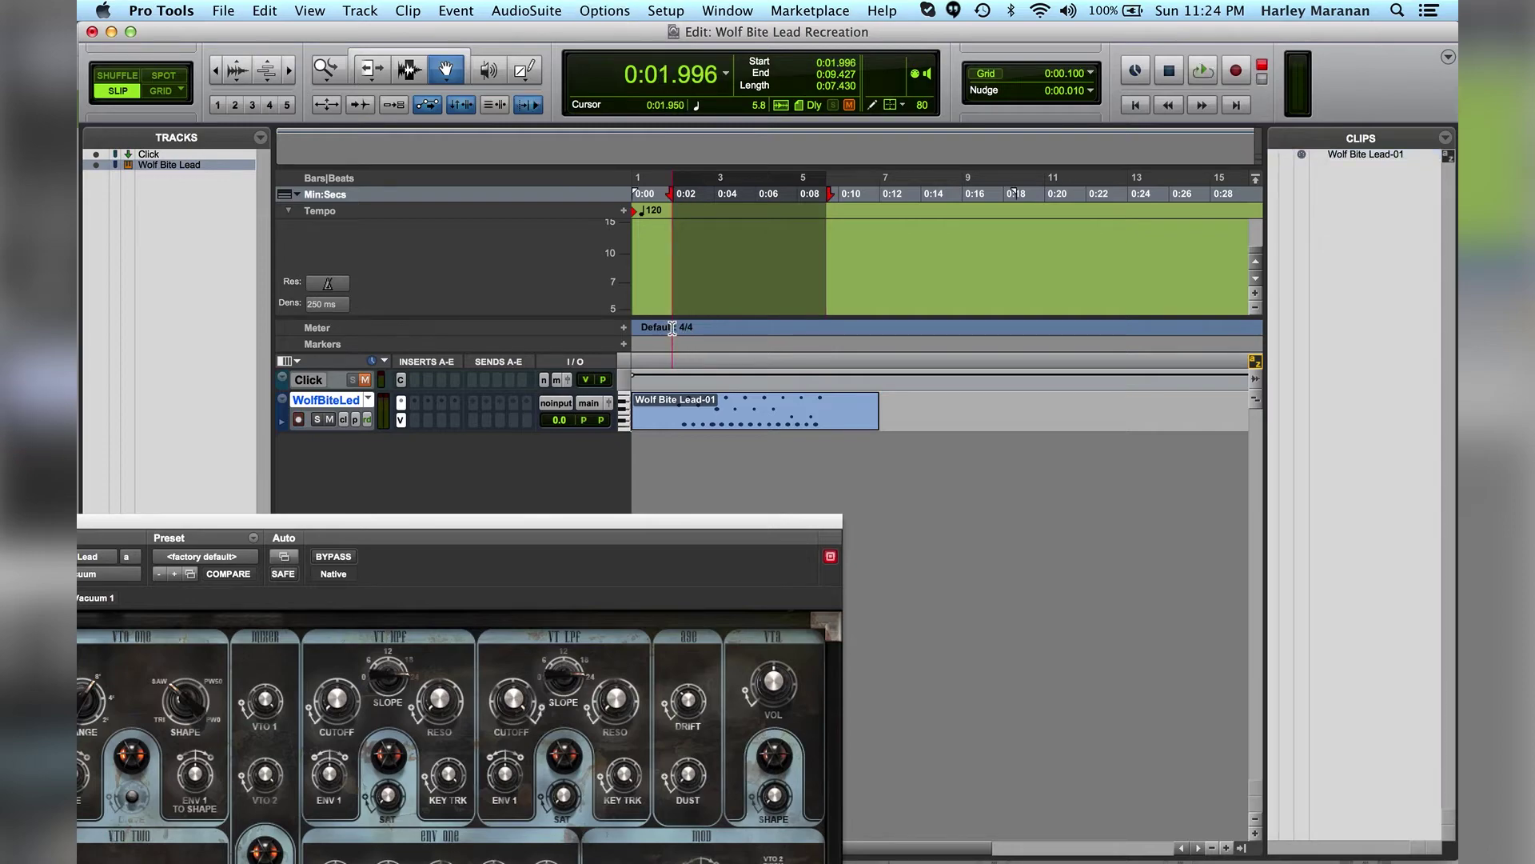
Step: Load the lead preset 17 Transformator Lead in the Vacuum synth
left_click_drag(806, 520, 1221, 116)
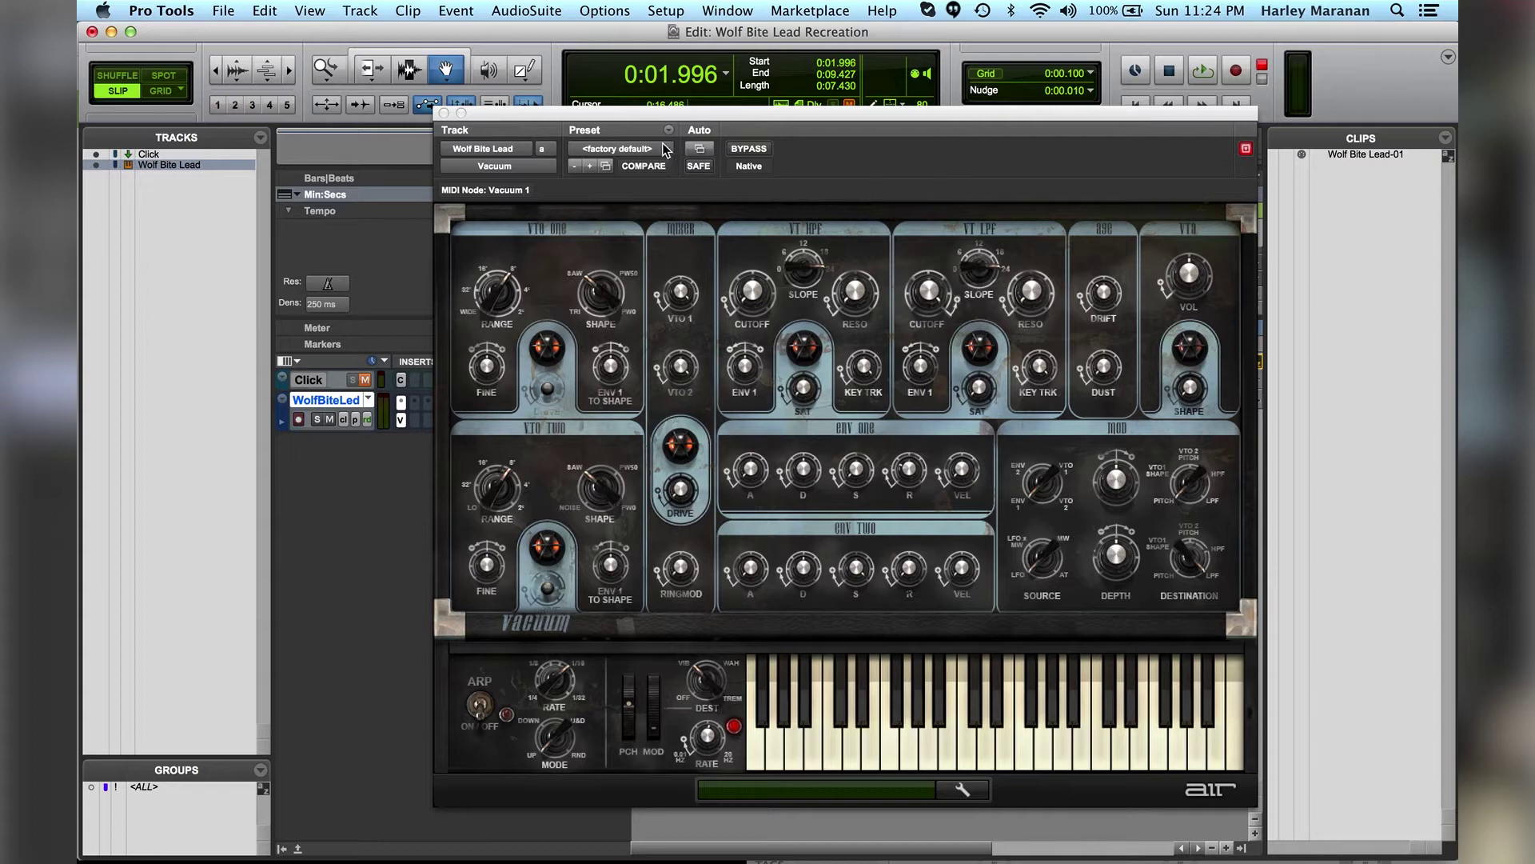
left_click(920, 752)
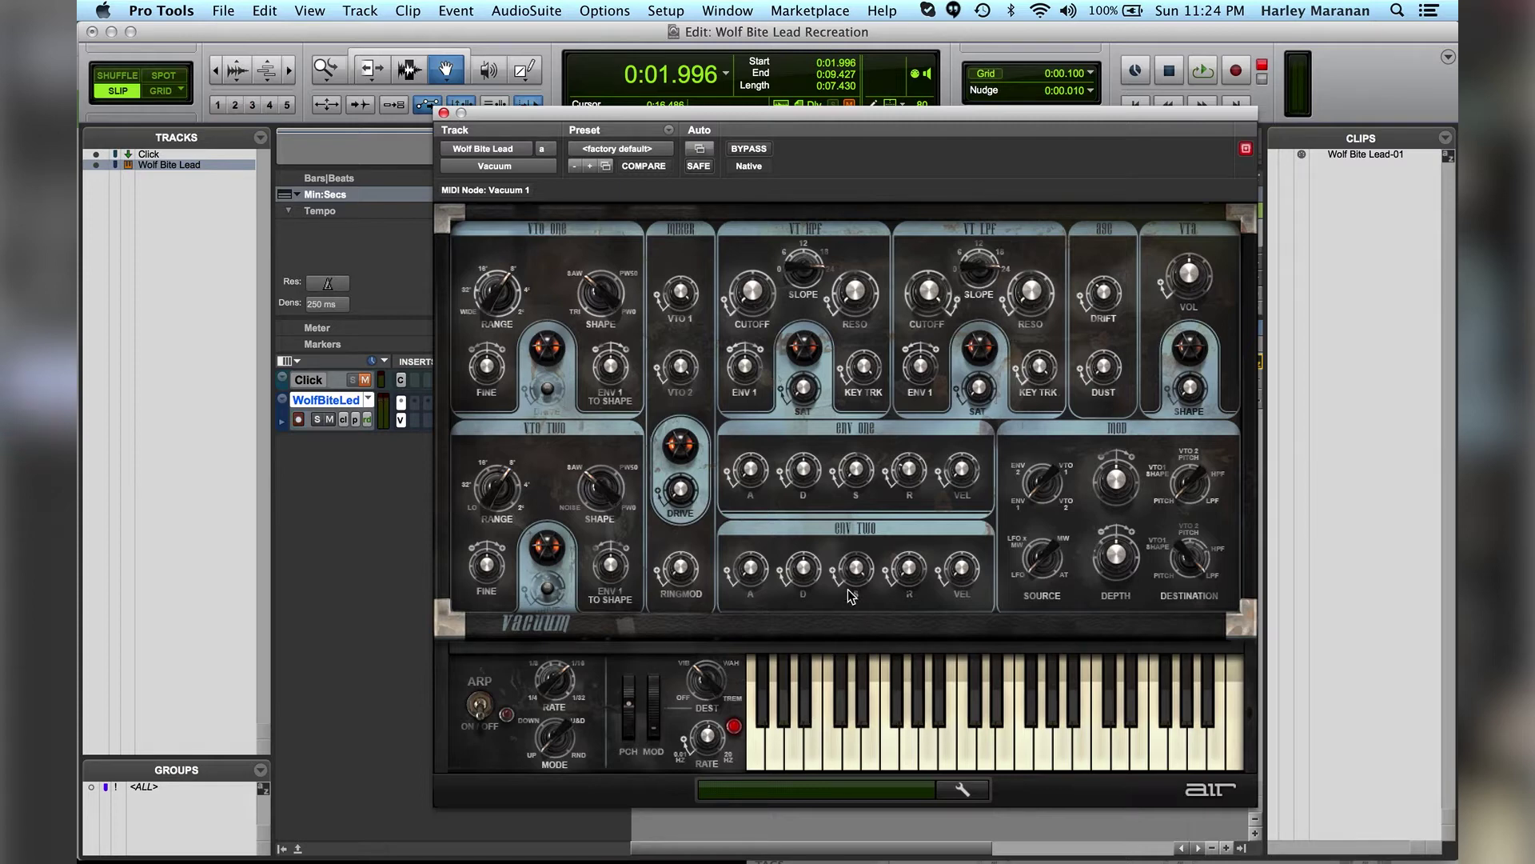
left_click(664, 149)
mouse_move(730, 53)
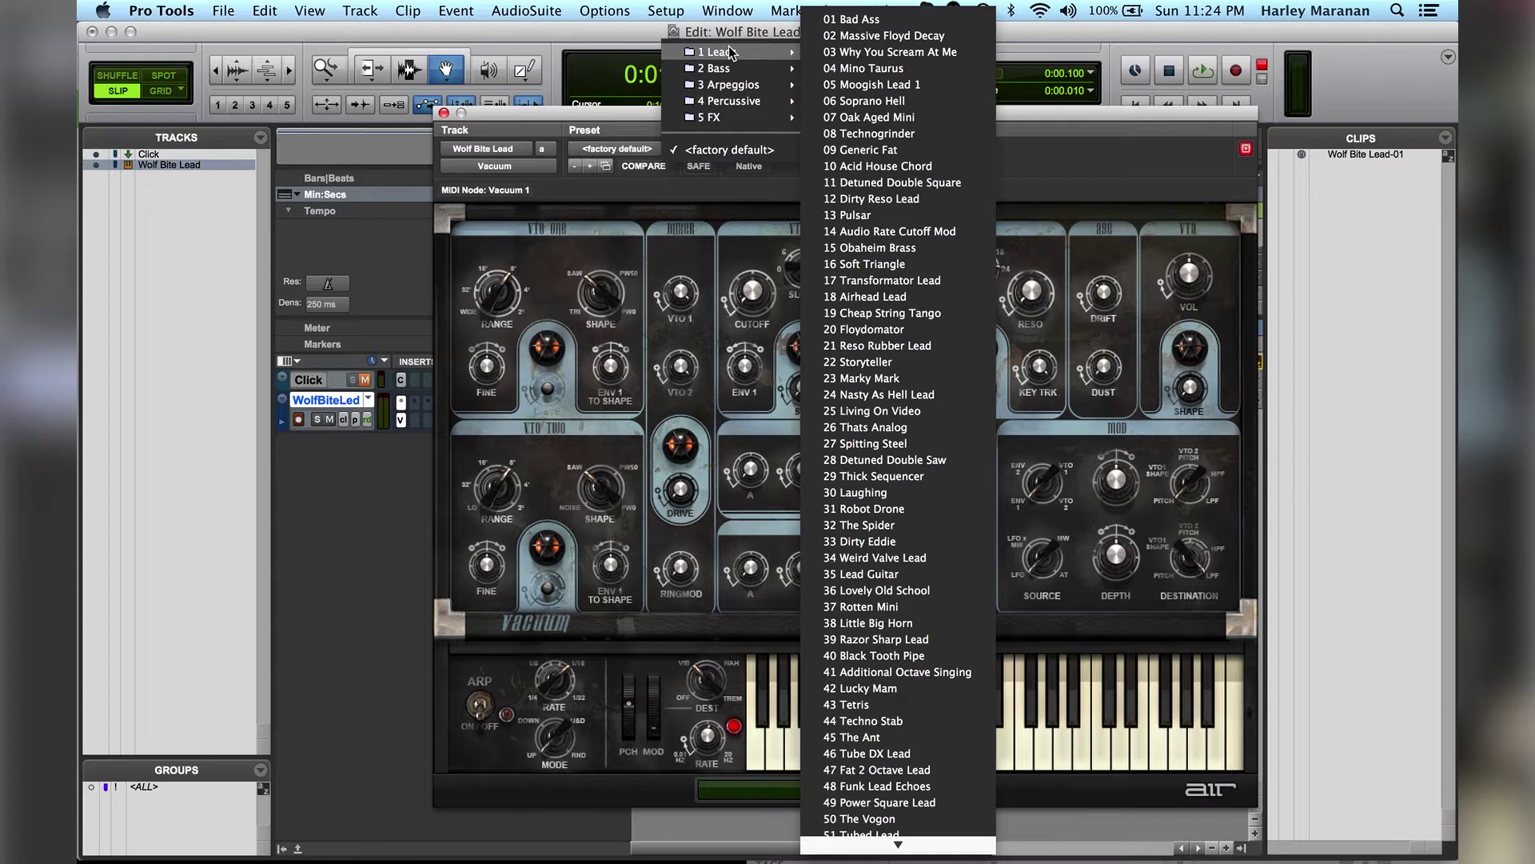
left_click(934, 282)
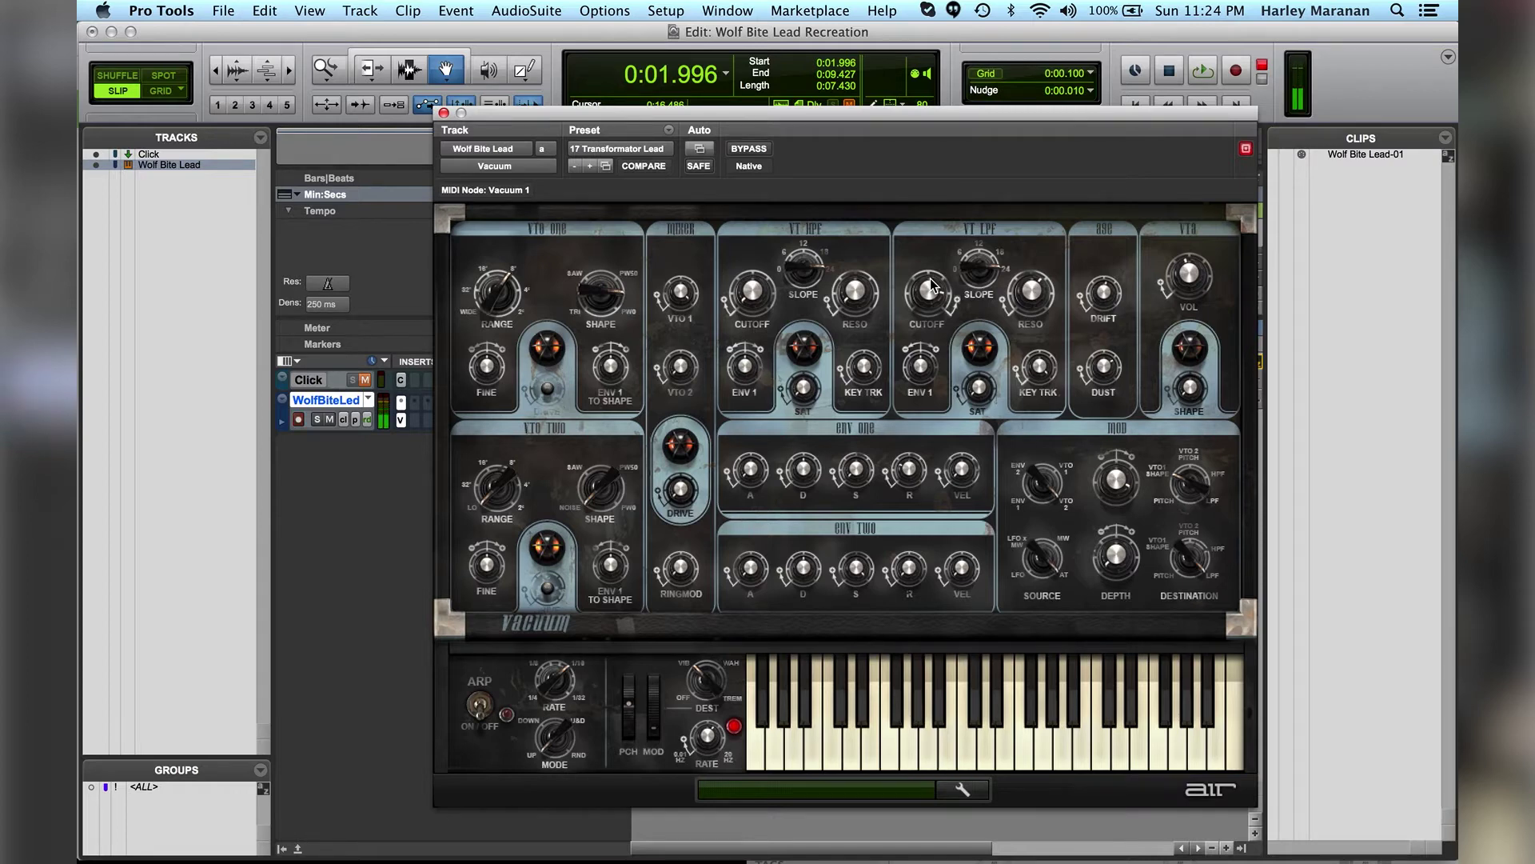
Step: Audition the recorded part with the loaded preset, then reselect its range from about 0:01.857 to 0:09.334
key("space")
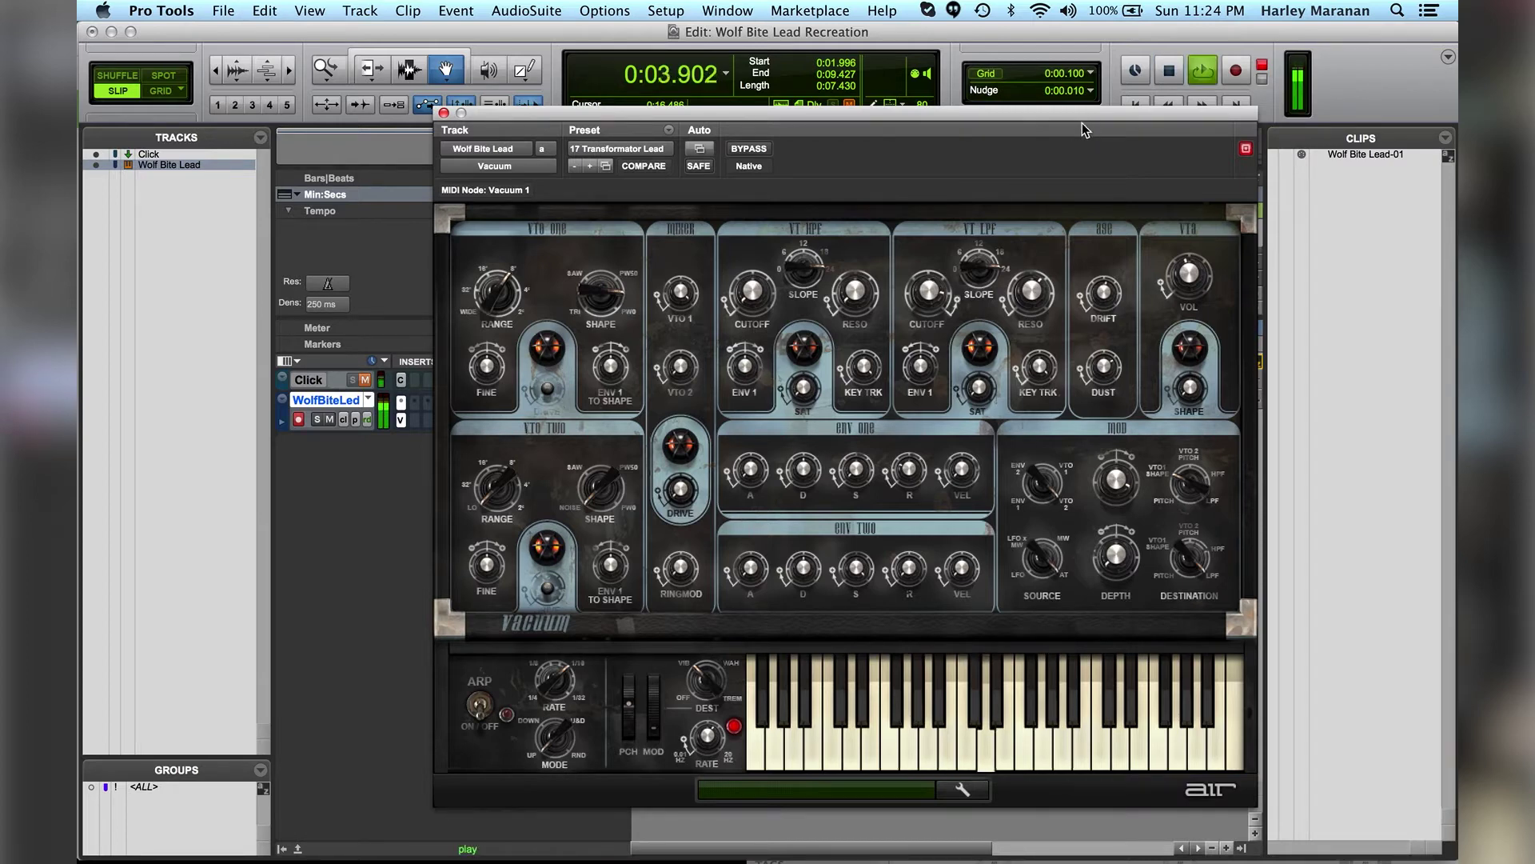
left_click_drag(1079, 107, 898, 425)
key("space")
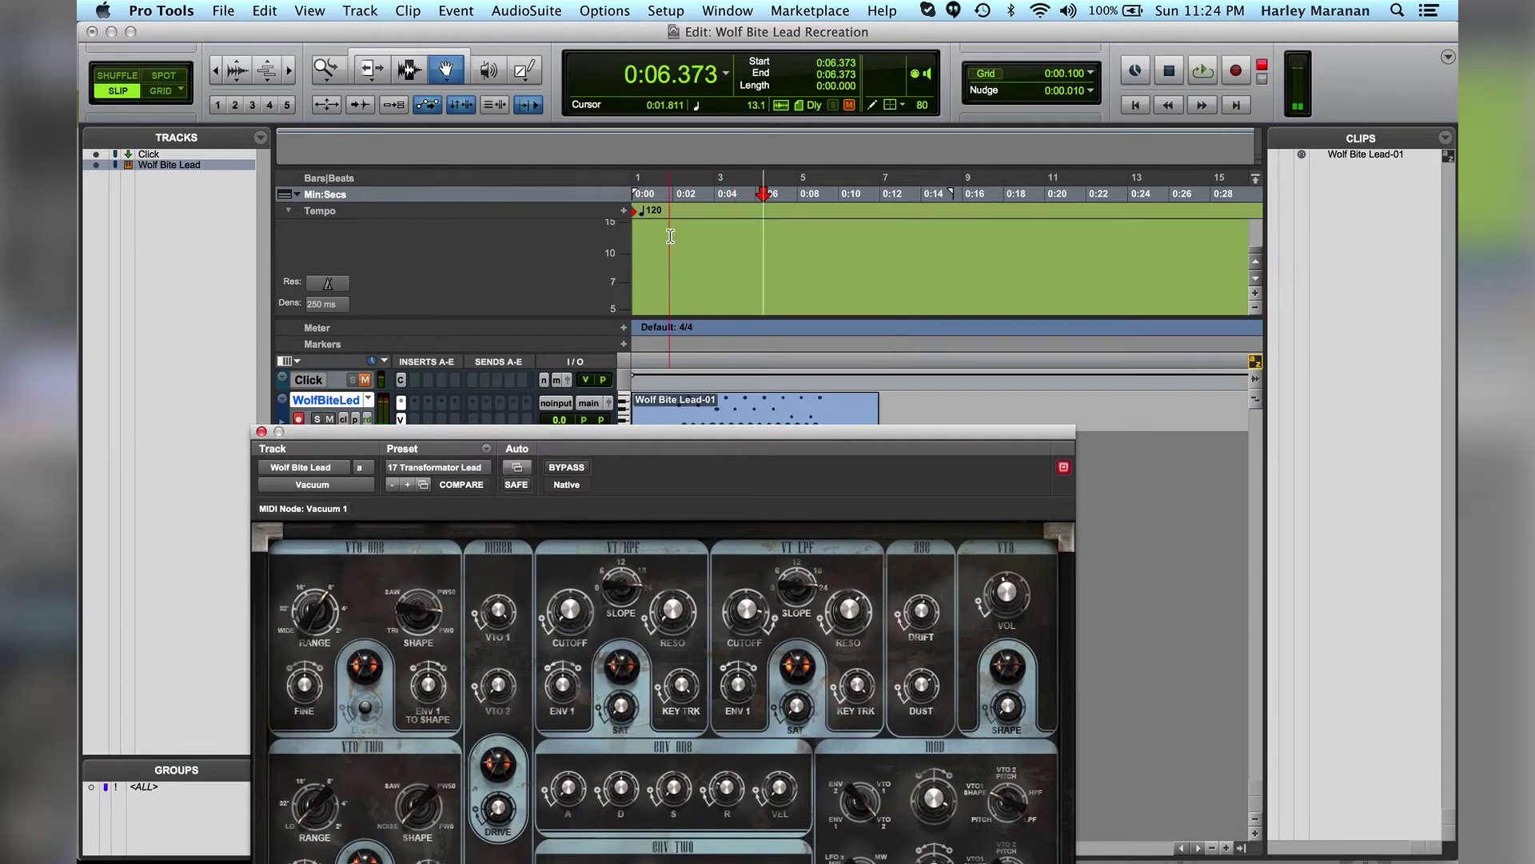
left_click_drag(670, 236, 824, 240)
Step: Adjust the VTA volume of the Vacuum patch
left_click_drag(894, 436, 1001, 90)
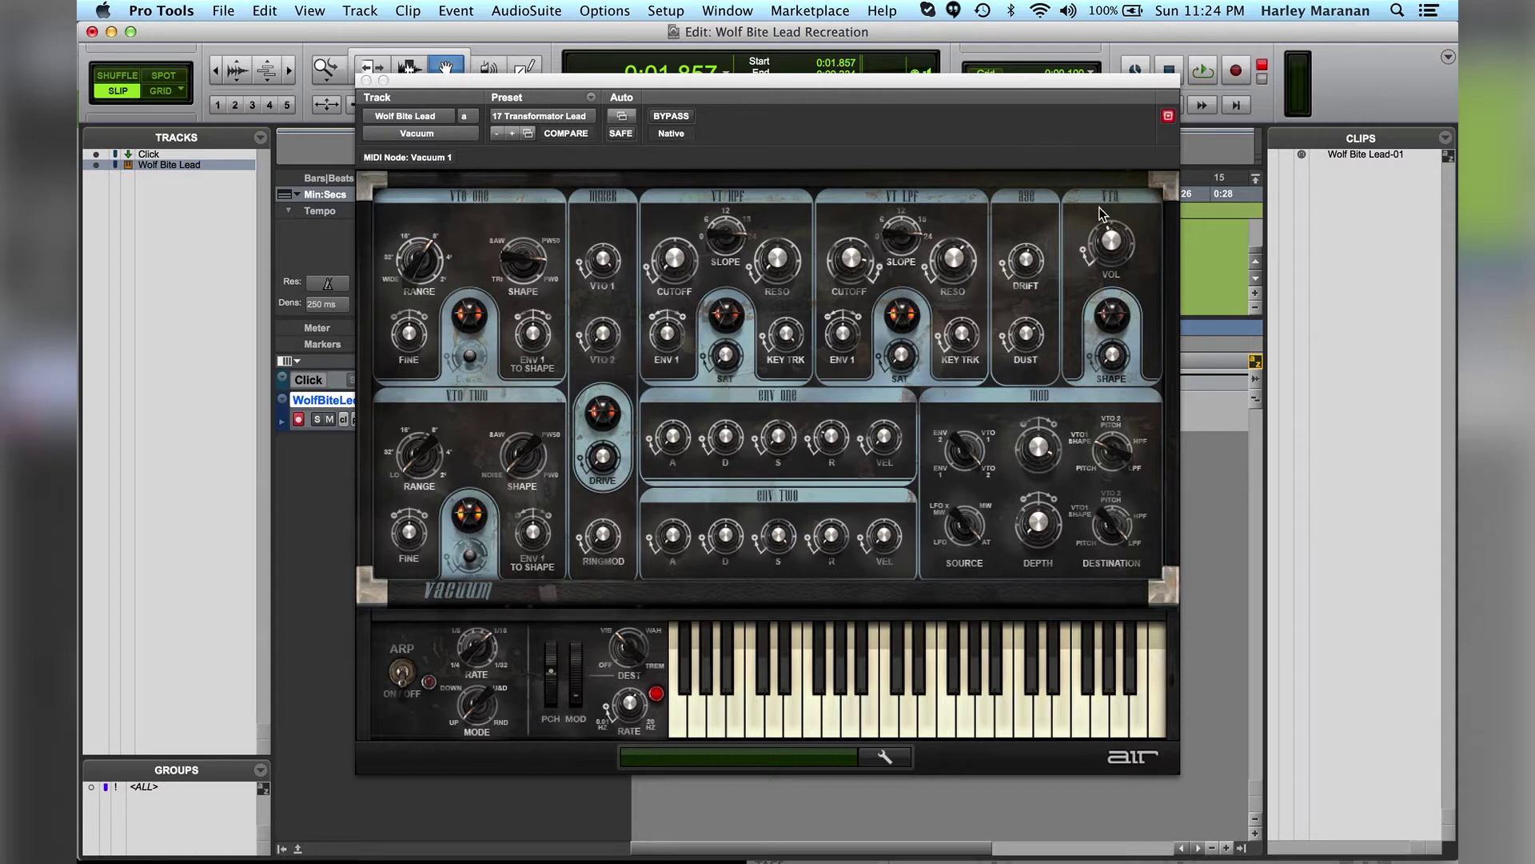
left_click(1114, 250)
left_click_drag(1148, 236, 1137, 237)
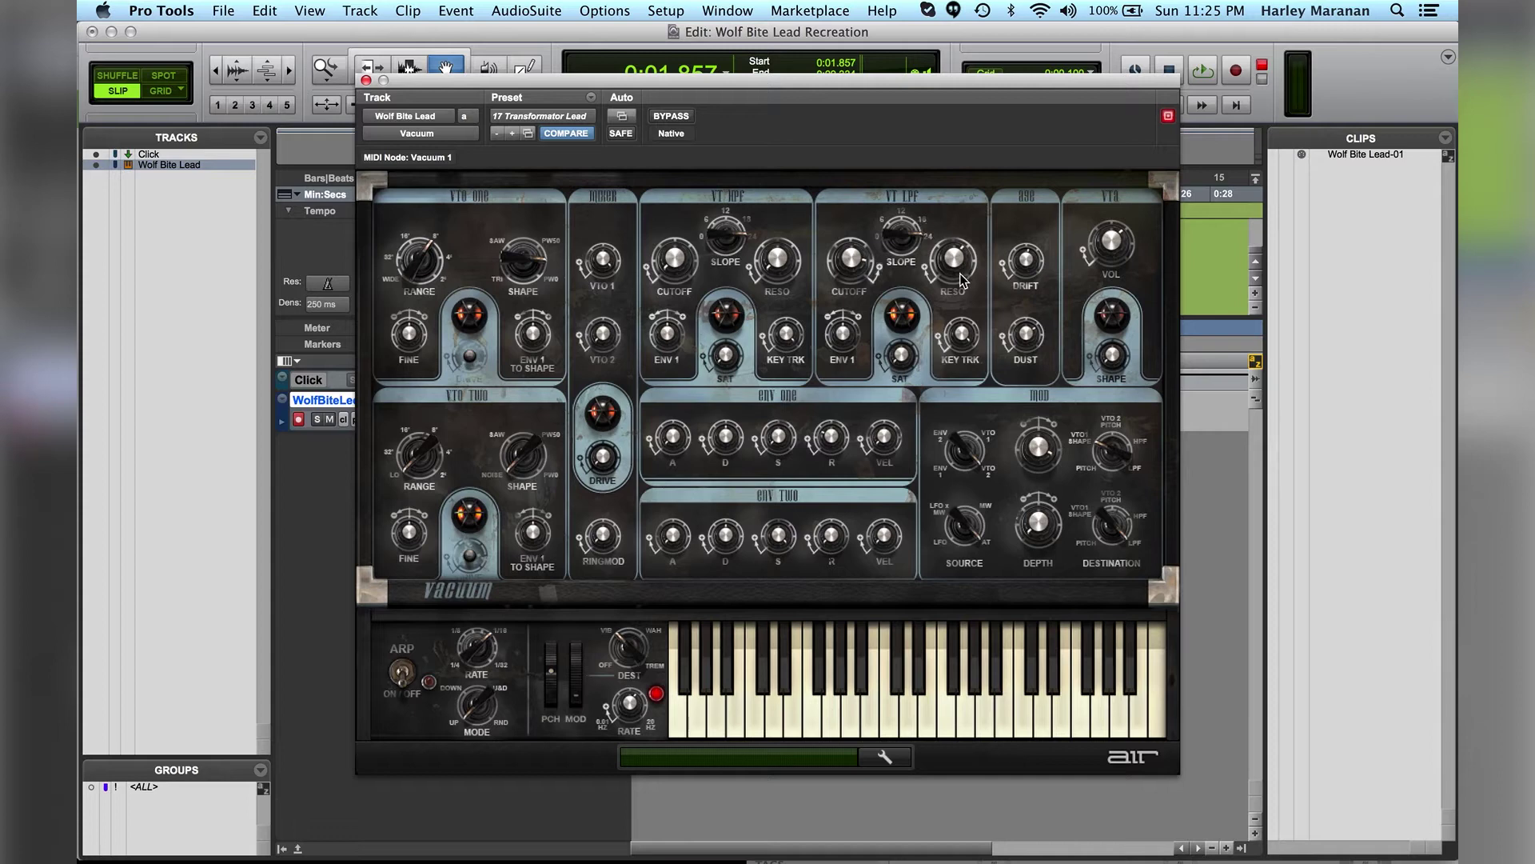
Step: Adjust the low-pass filter resonance and the Env Two release of the Vacuum patch
mouse_move(950, 266)
scroll(921, 275, "up", 3)
scroll(603, 348, "up", 5)
left_click_drag(576, 312, 579, 302)
left_click_drag(832, 536, 841, 493)
Step: Set the glide mode to Held in the Vacuum setup options and adjust the glide time
left_click(885, 761)
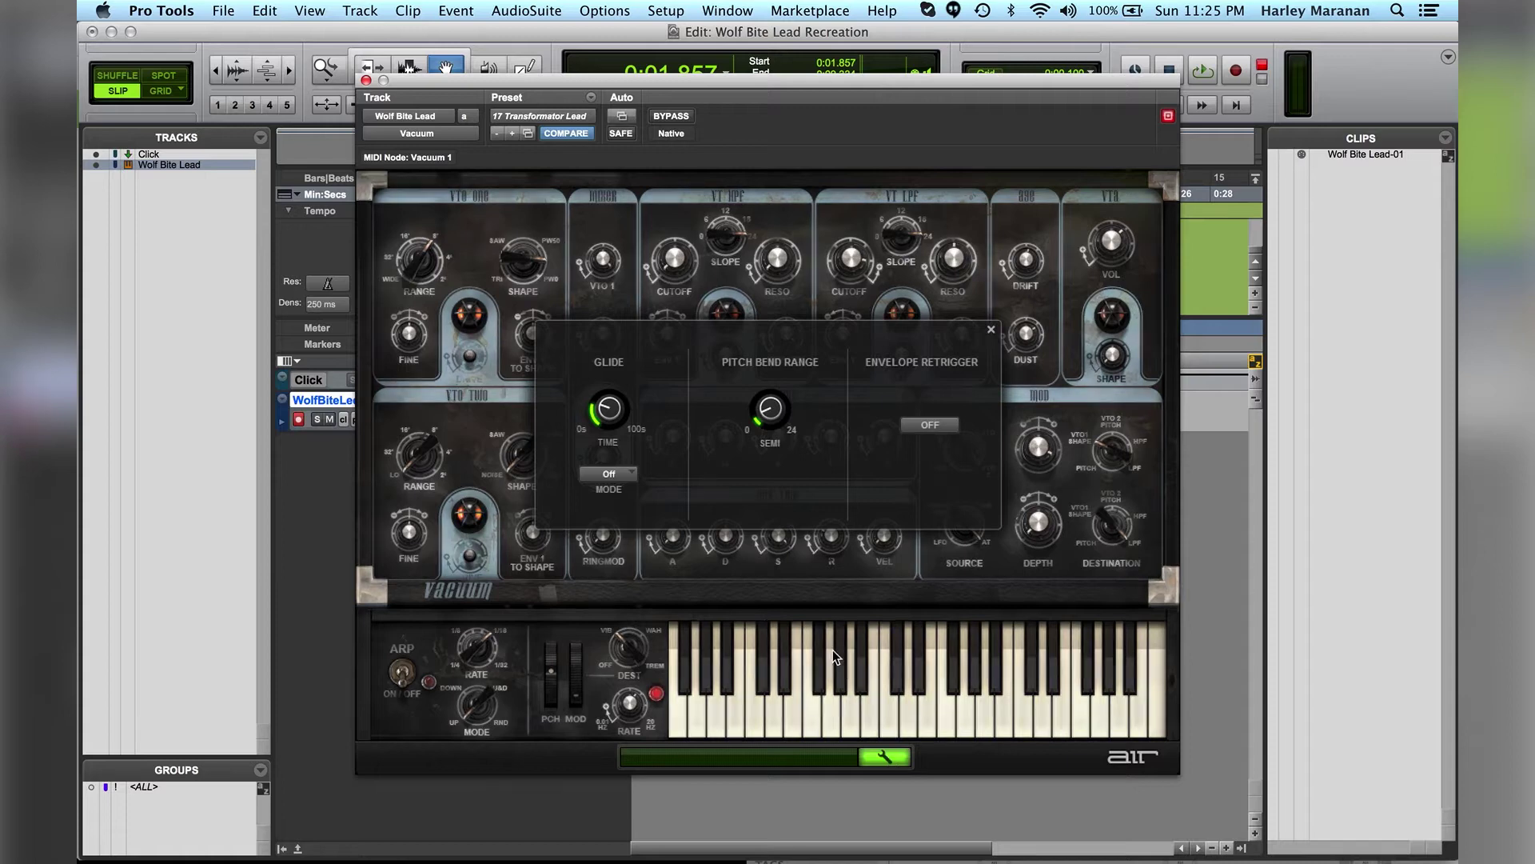
left_click(612, 469)
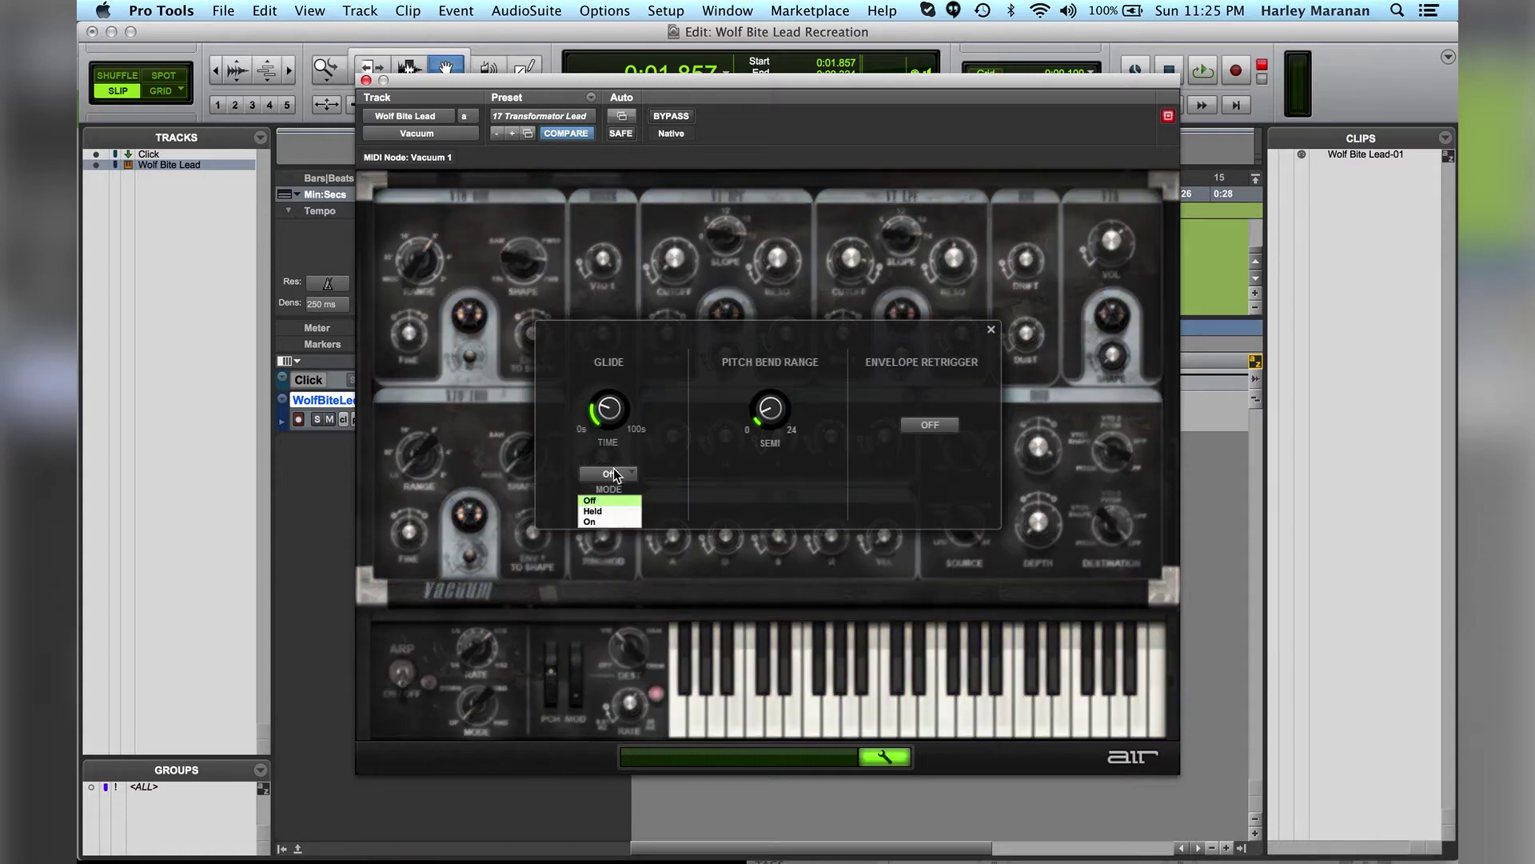
left_click(627, 511)
mouse_move(605, 405)
scroll(607, 407, "up", 2)
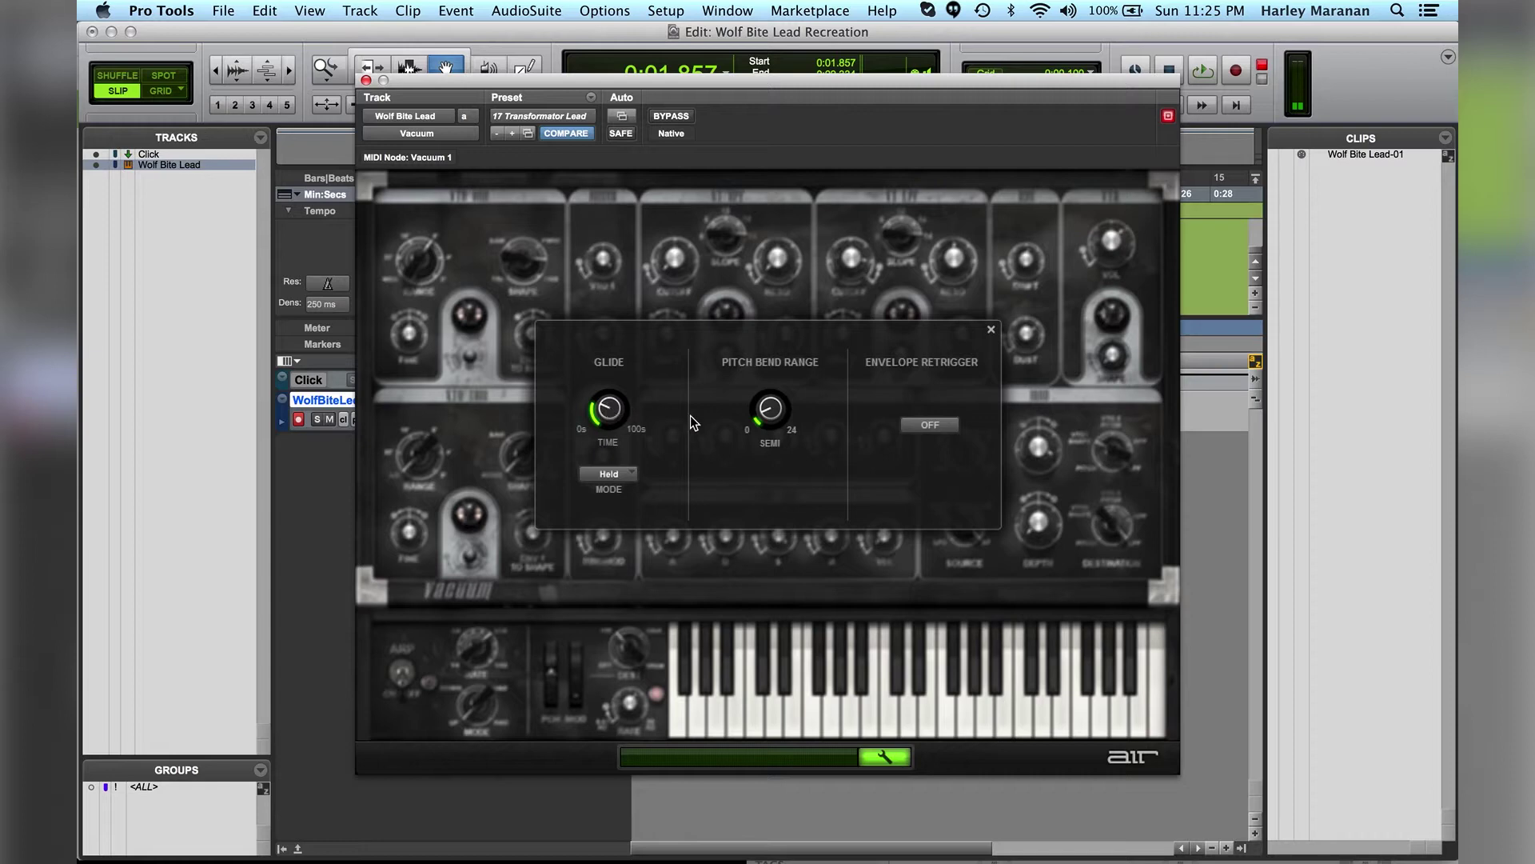
Step: Play back the selected lead section to audition the Held glide
left_click_drag(798, 79, 822, 484)
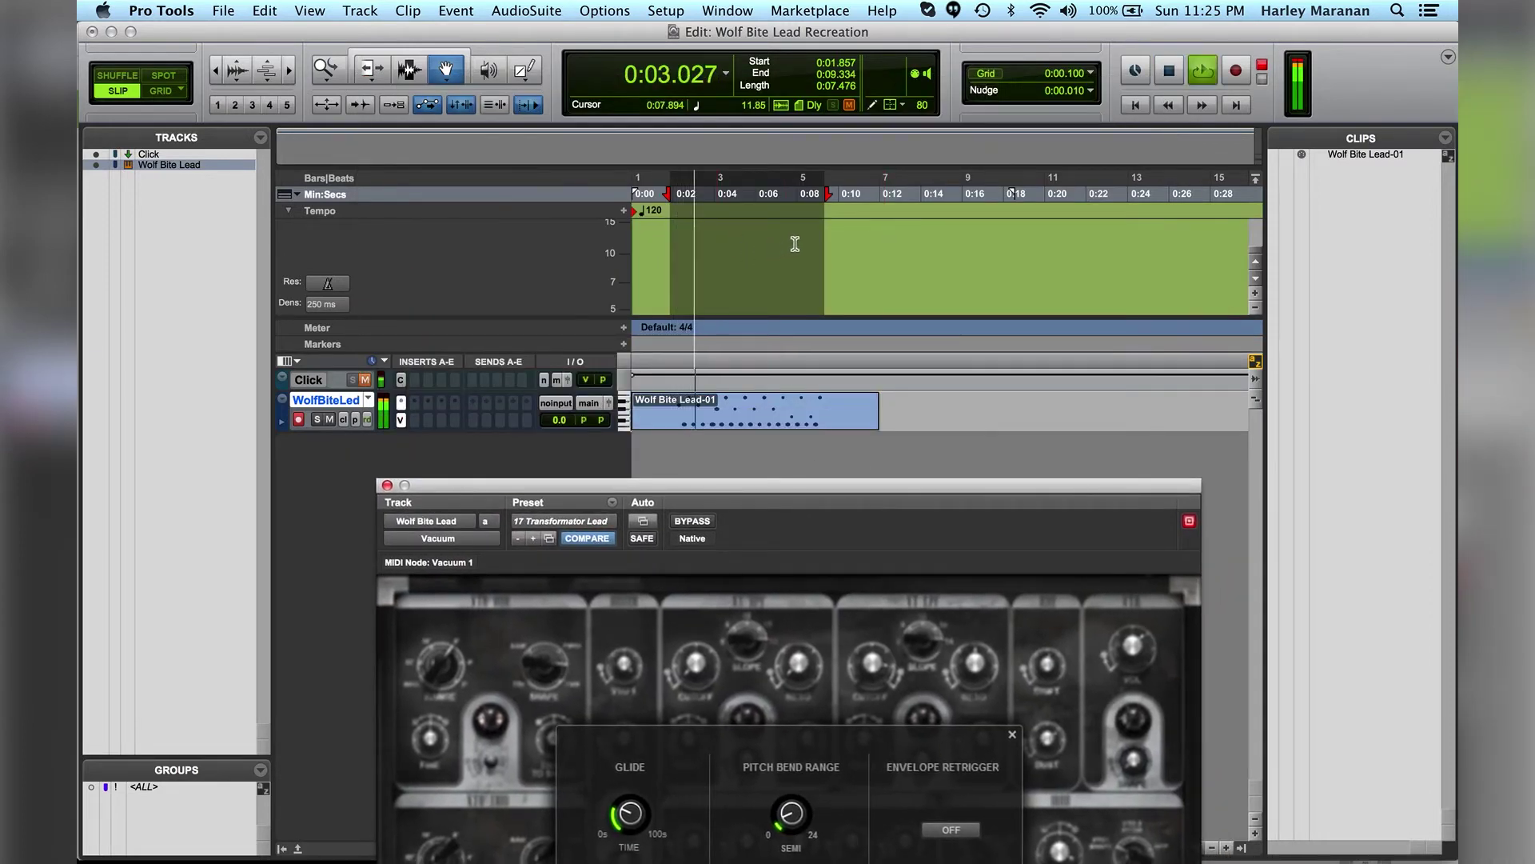
left_click_drag(828, 487, 958, 278)
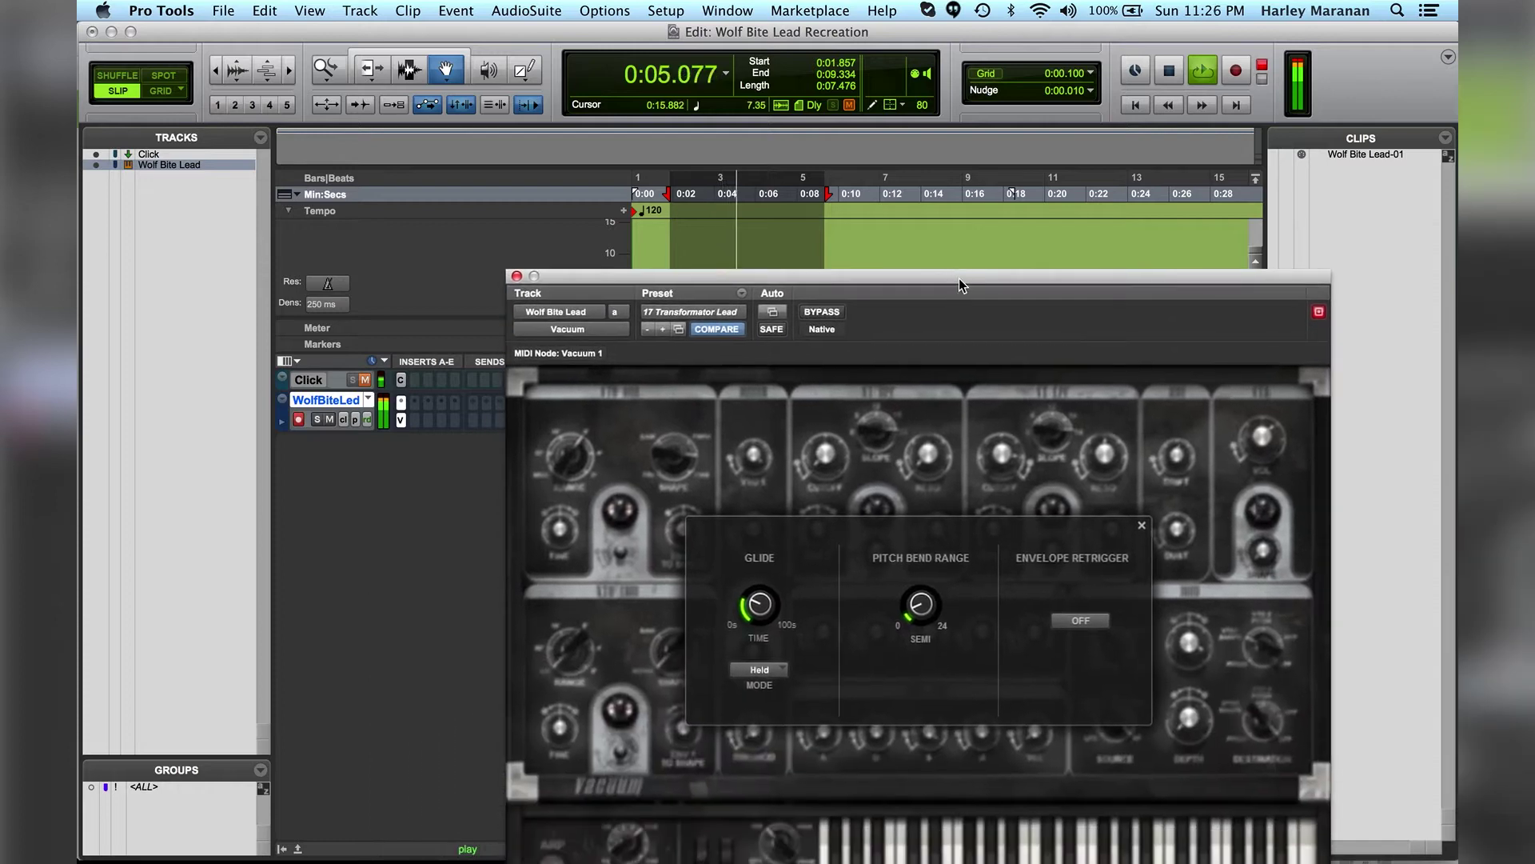
key("space")
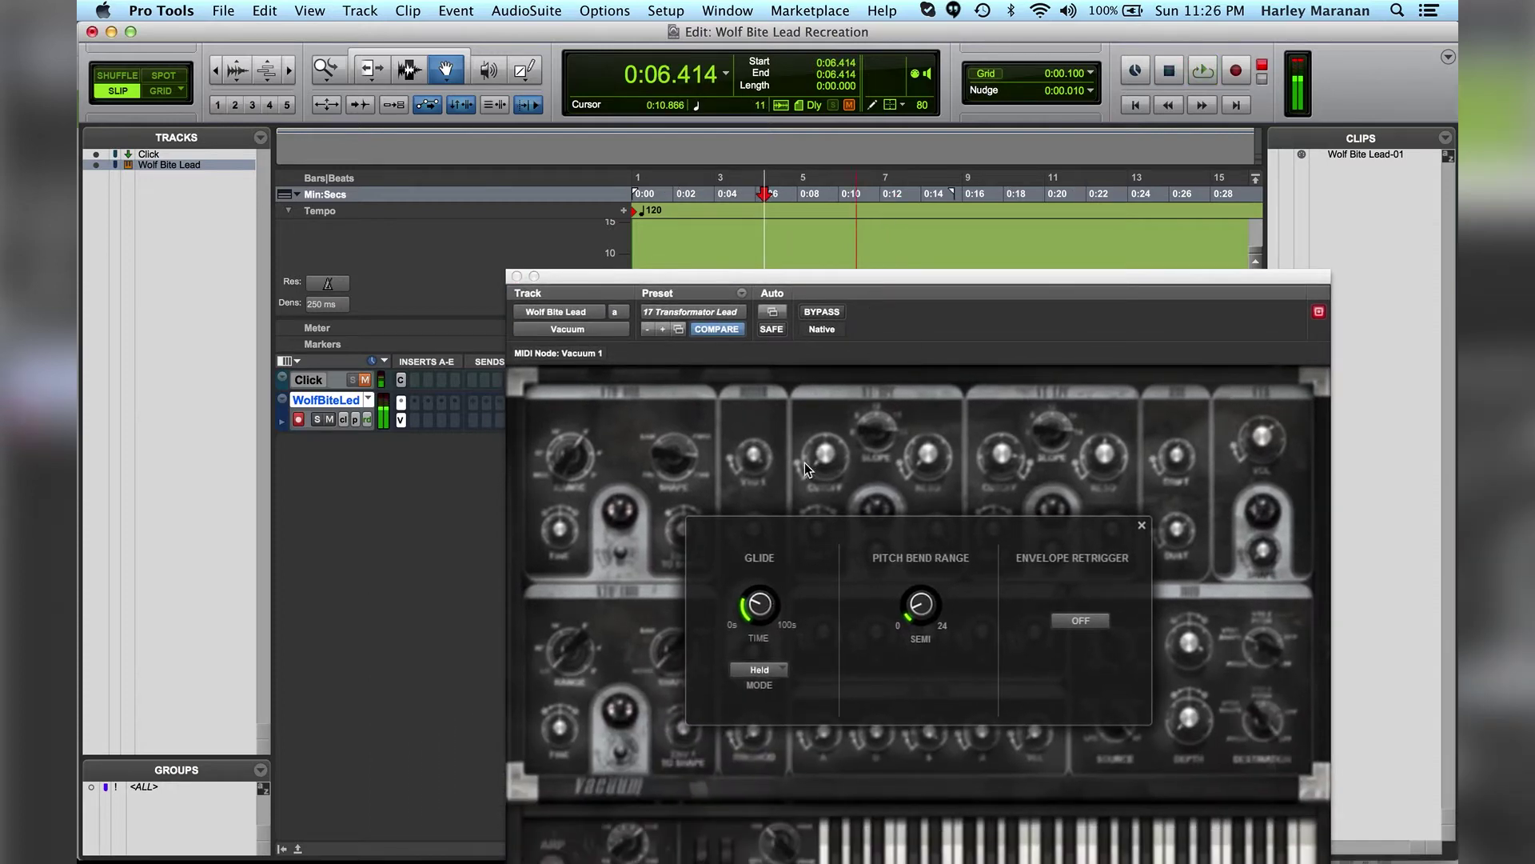
Step: Lower the glide time to near its minimum while auditioning the lead part
left_click_drag(758, 609, 756, 625)
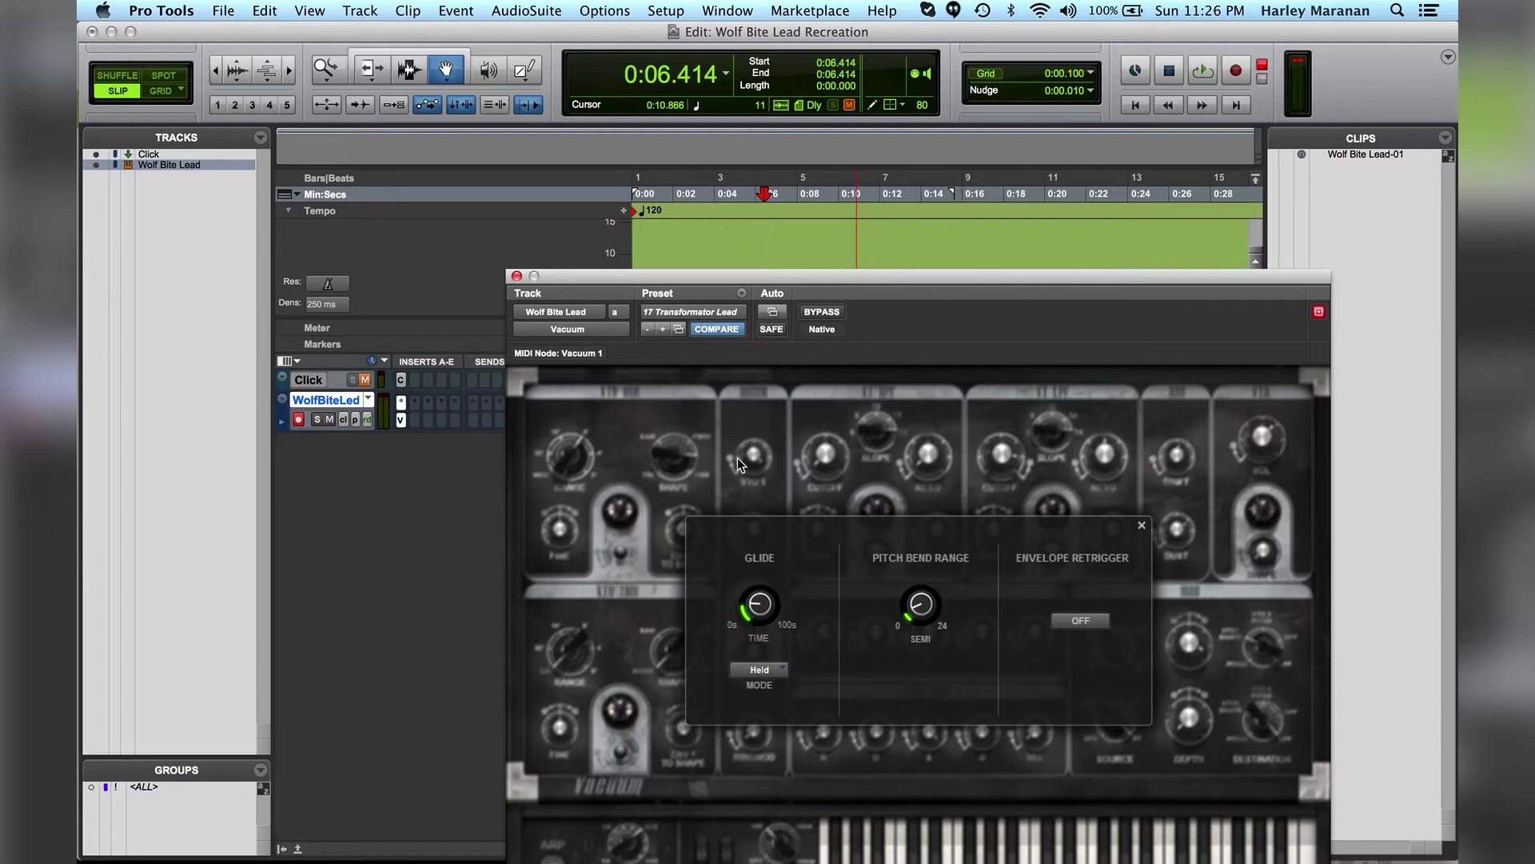
left_click_drag(761, 283, 912, 226)
key("space")
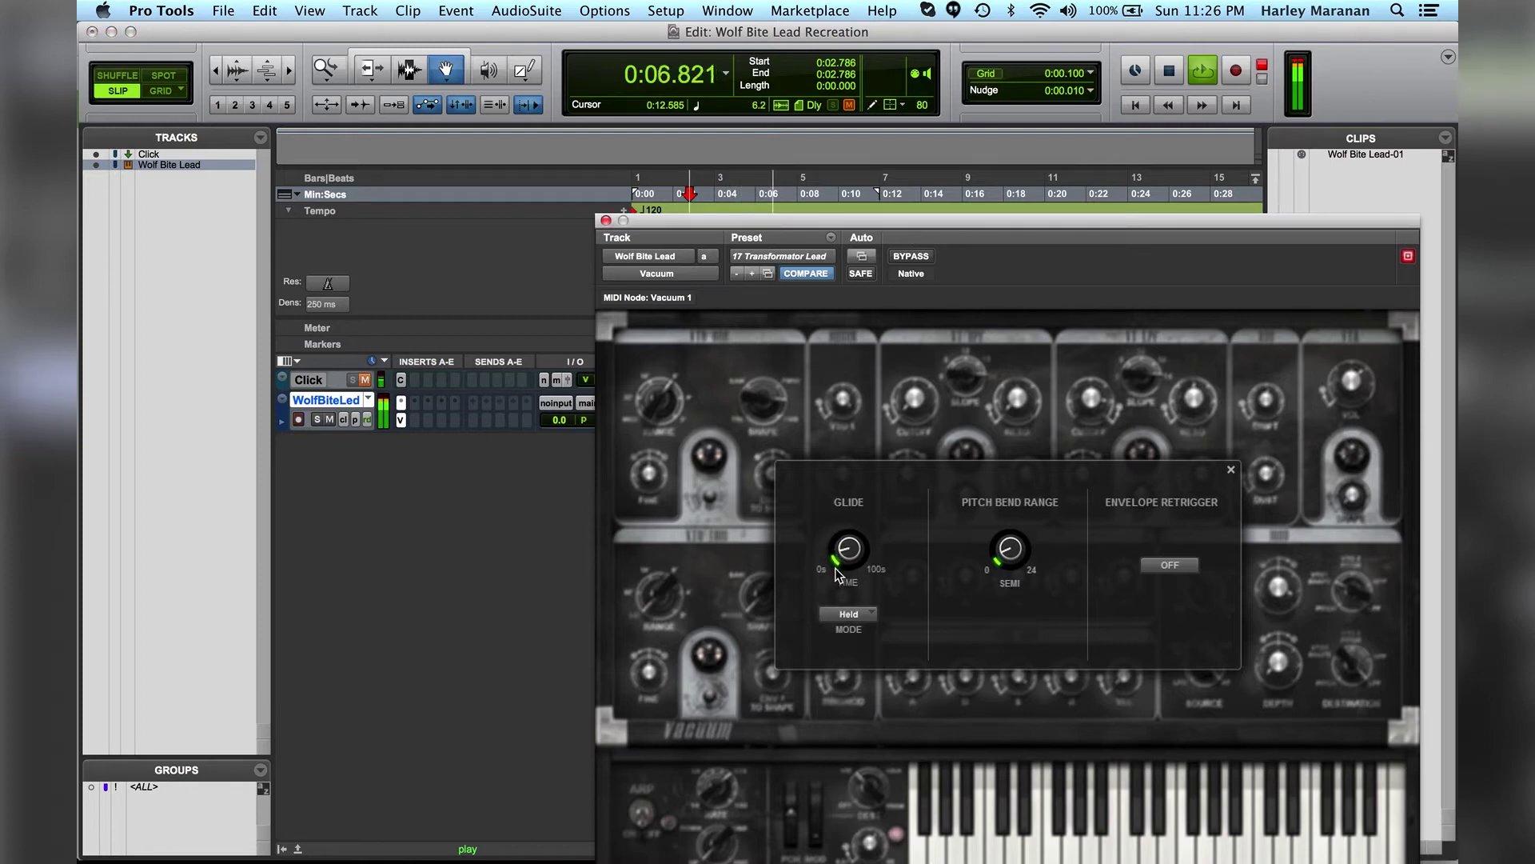
left_click_drag(905, 217, 829, 43)
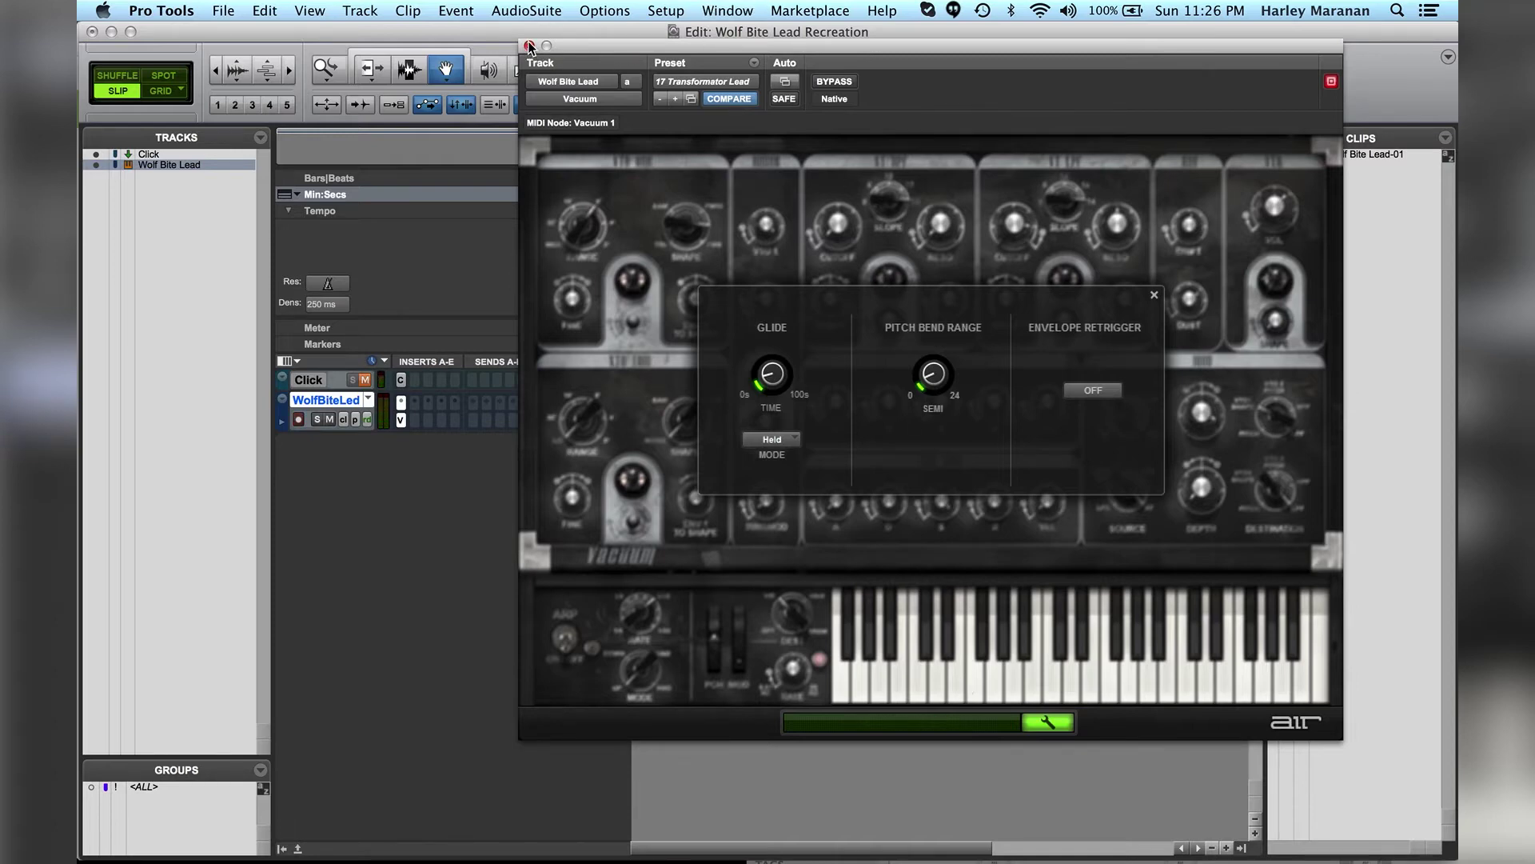
Step: Close the Vacuum setup options and synth window, and insert a stereo EQ3 7-Band in the Wolf Bite Lead track's second insert slot
left_click(1155, 292)
left_click_drag(732, 60, 650, 63)
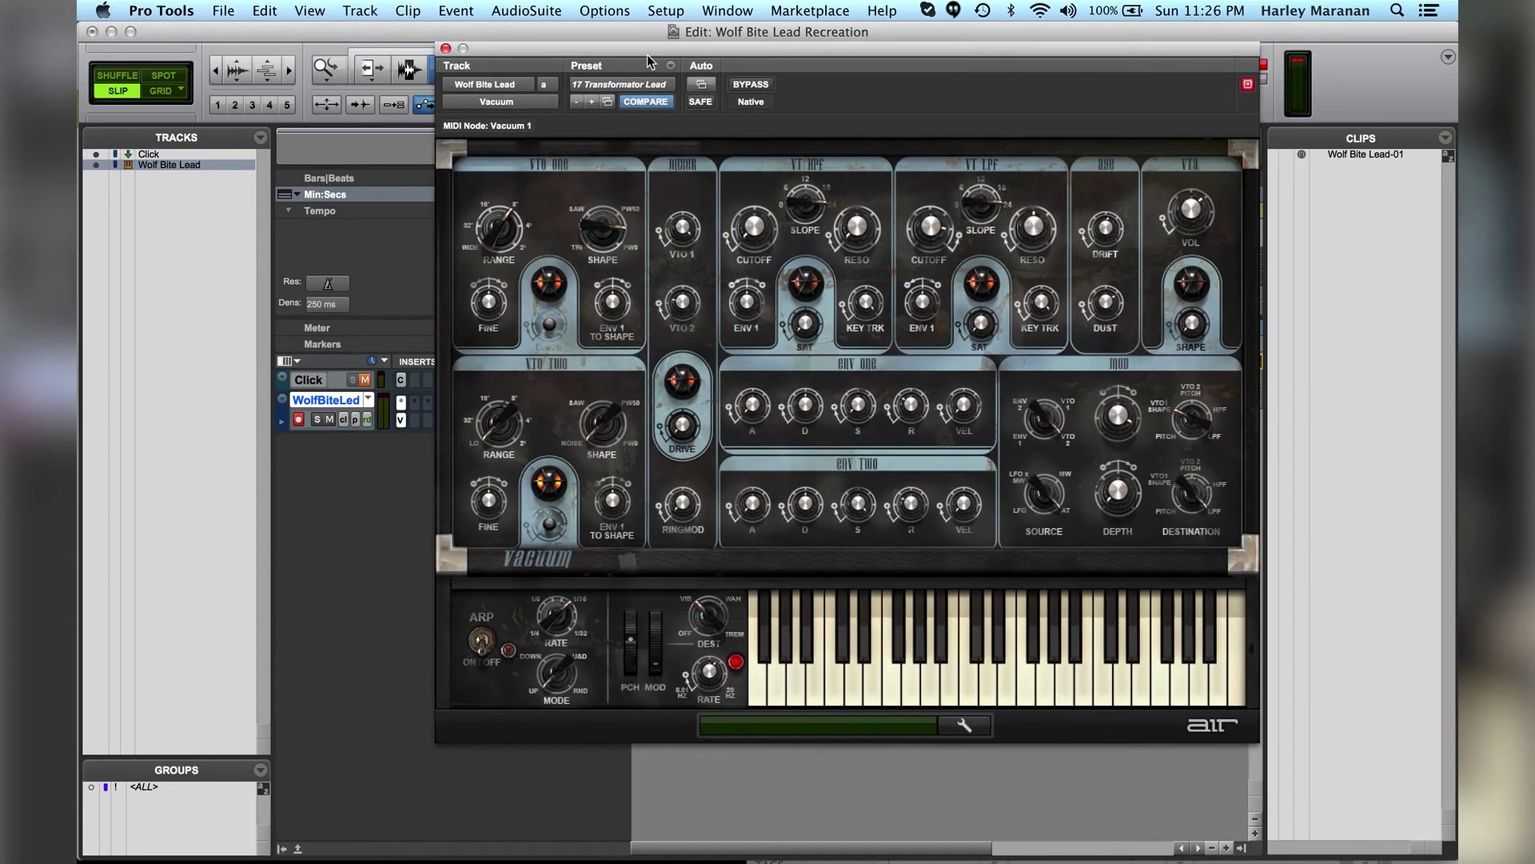
left_click(447, 48)
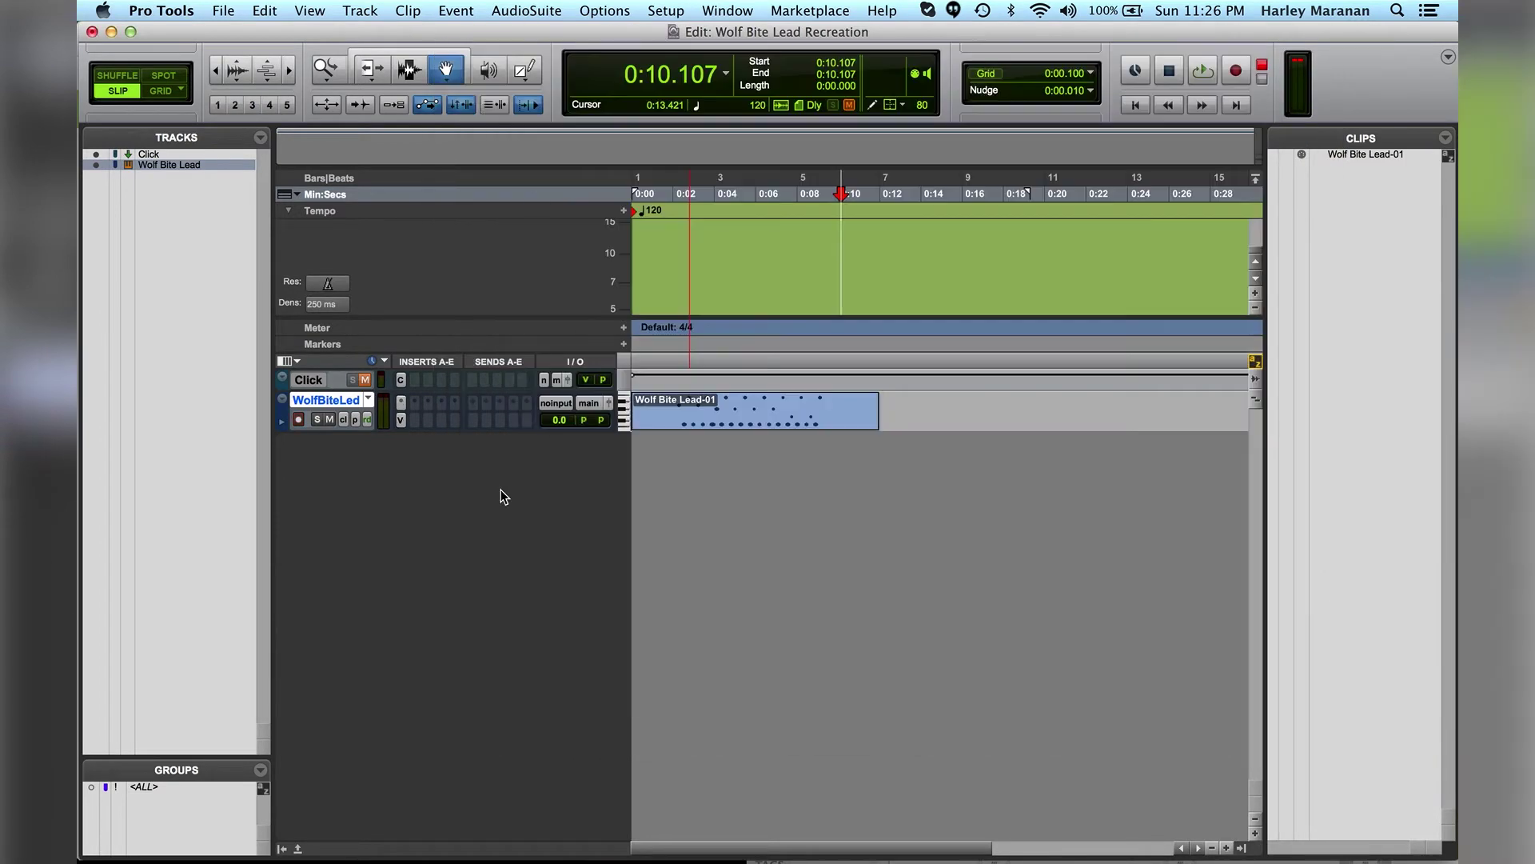
left_click(416, 420)
mouse_move(484, 459)
mouse_move(646, 454)
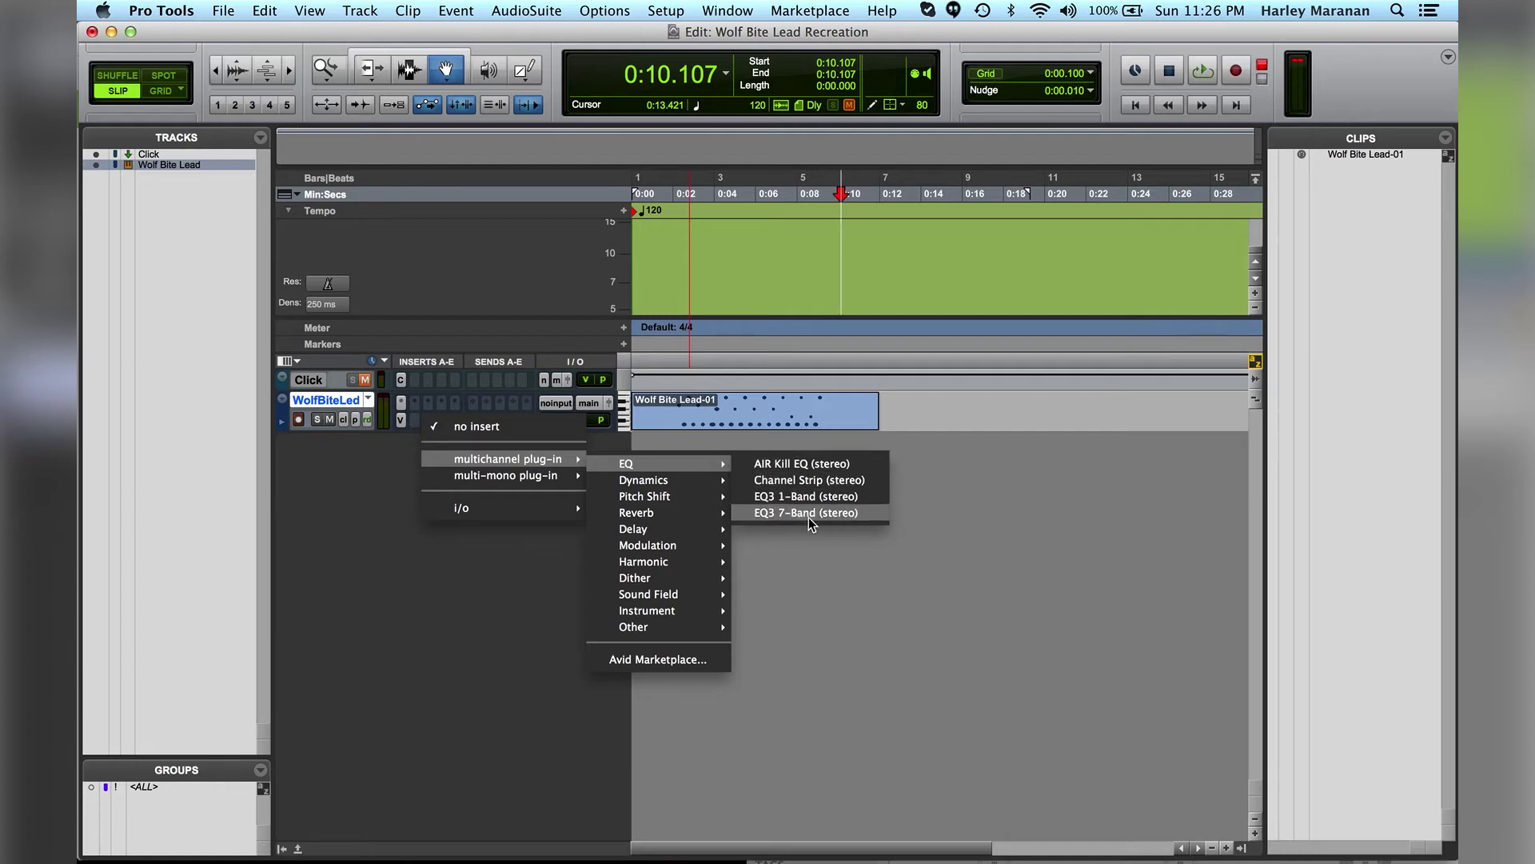
left_click(844, 512)
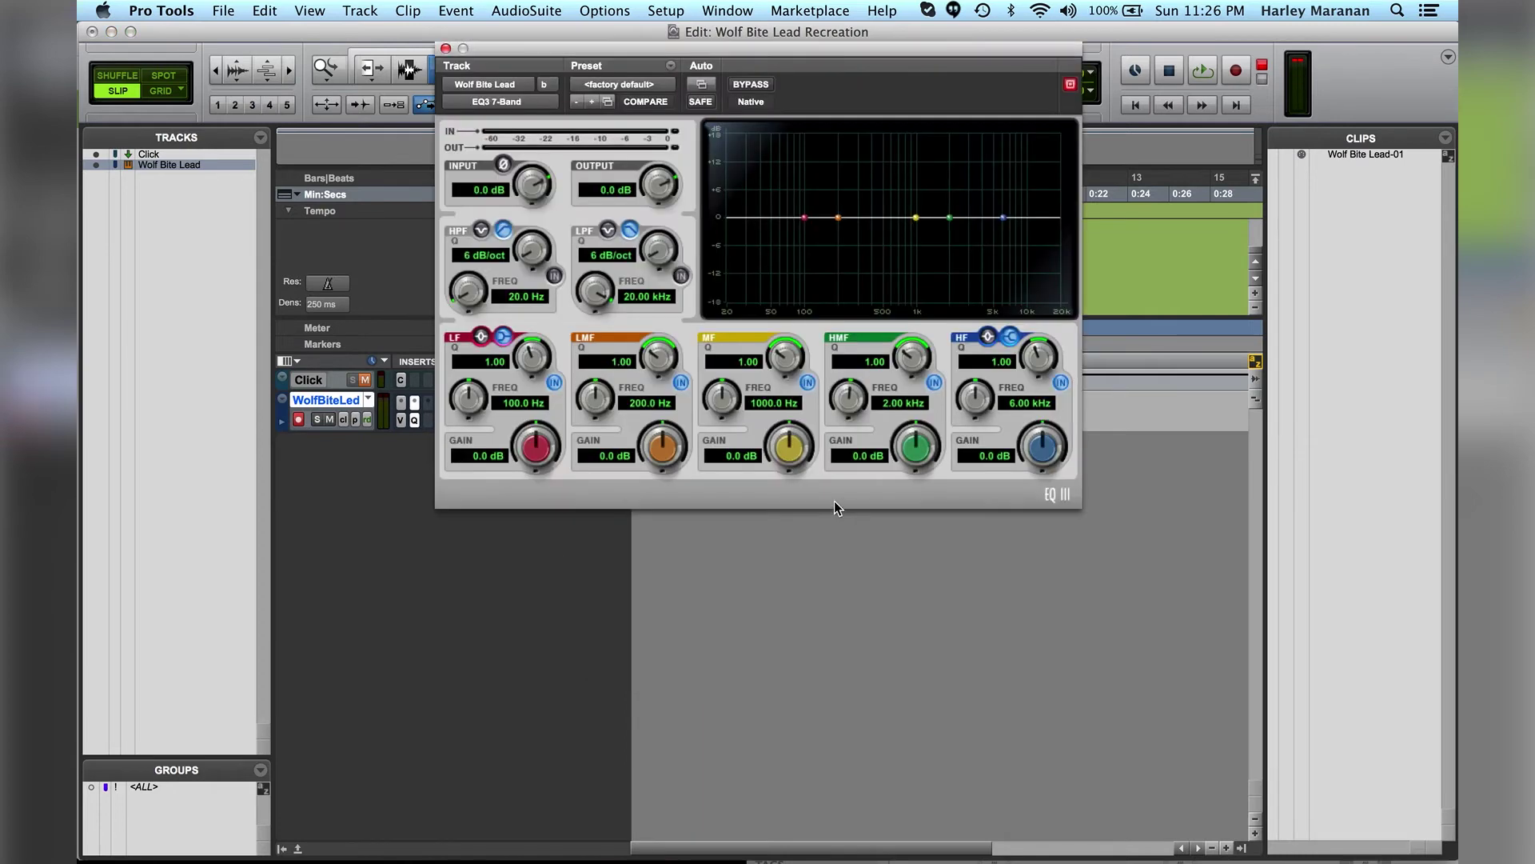
Step: Load the For Eternity preset from the Synth Leads presets into the EQ3 7-Band
left_click(650, 83)
mouse_move(787, 80)
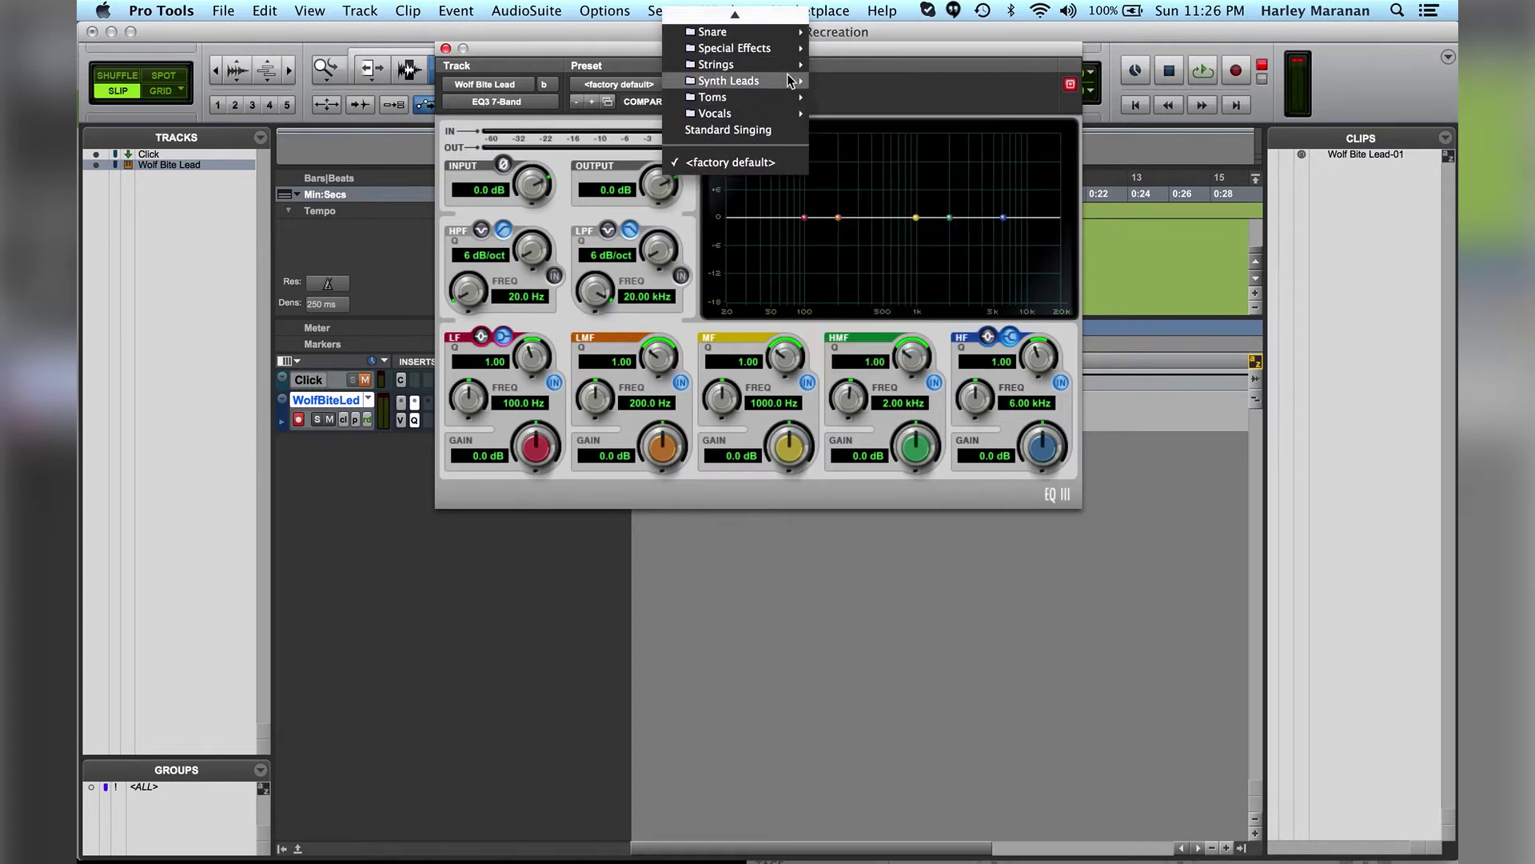
left_click(835, 80)
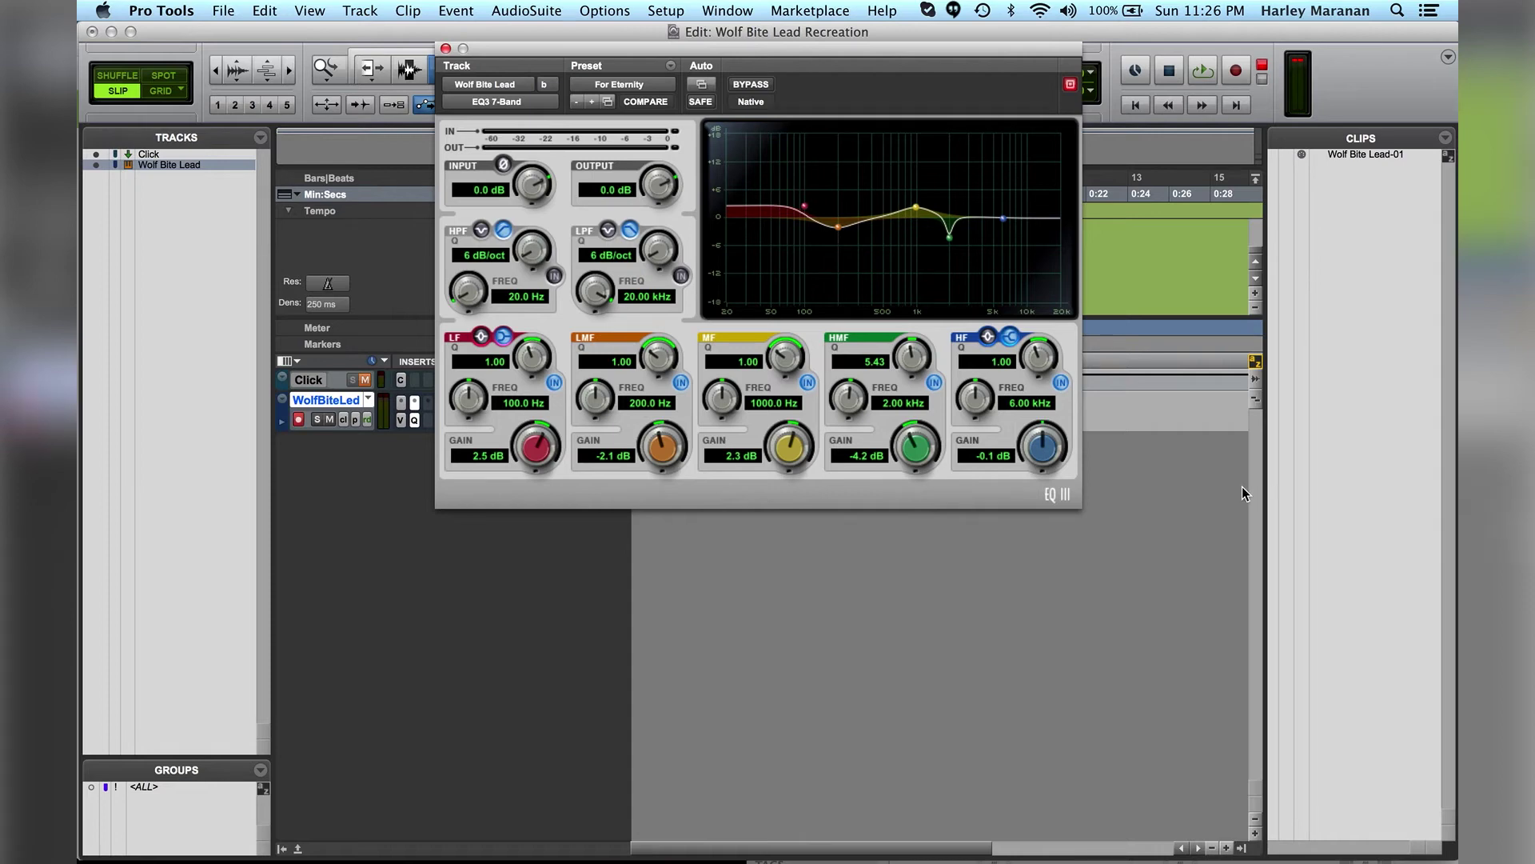
left_click_drag(881, 46, 924, 119)
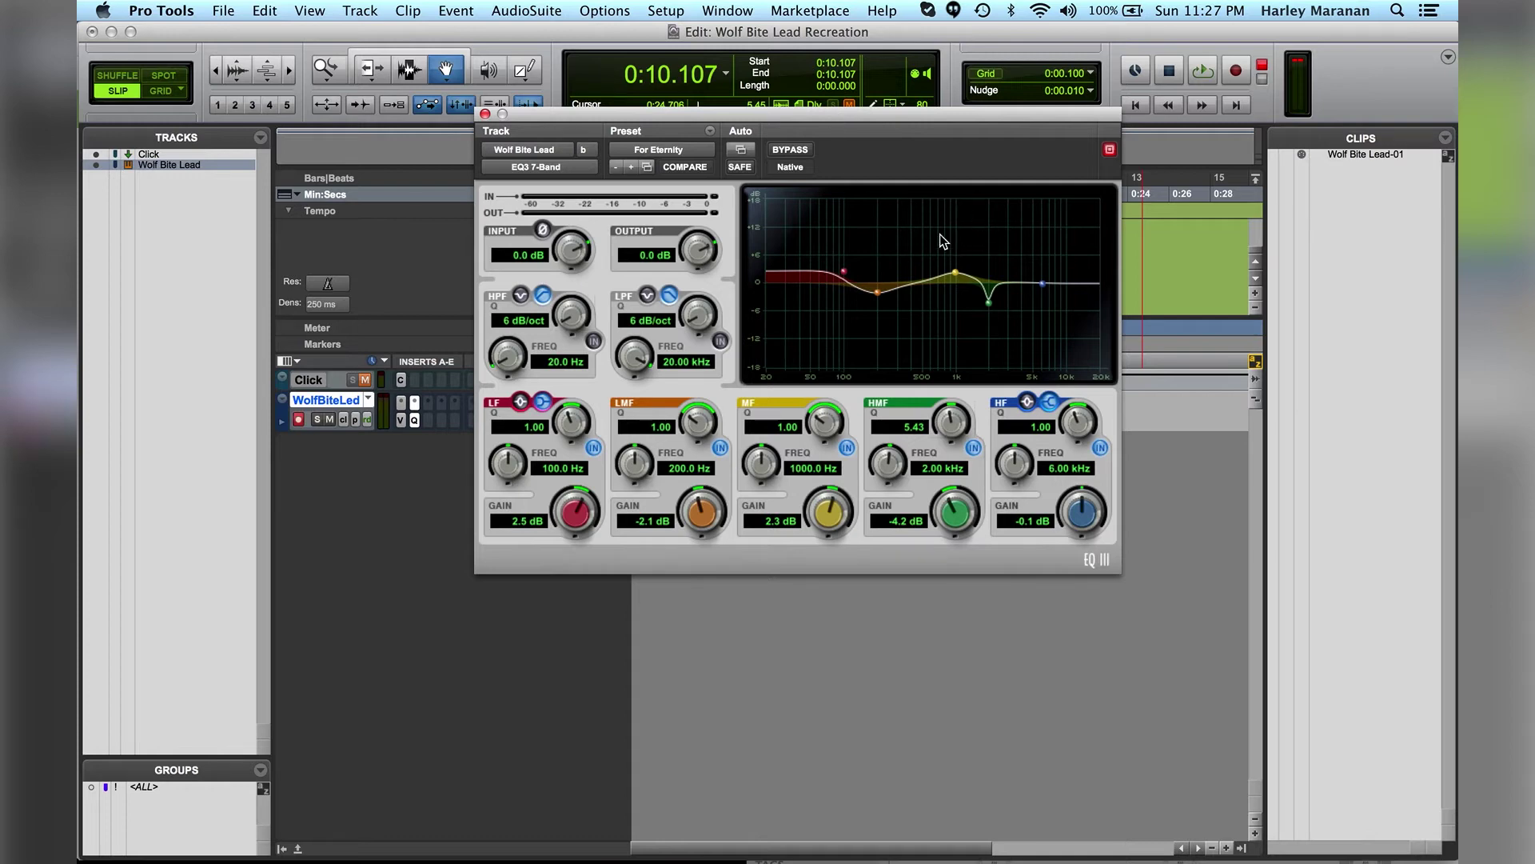
Step: Play the lead clip from about 2 seconds and compare the sound with the EQ bypassed and active
left_click_drag(913, 112, 840, 597)
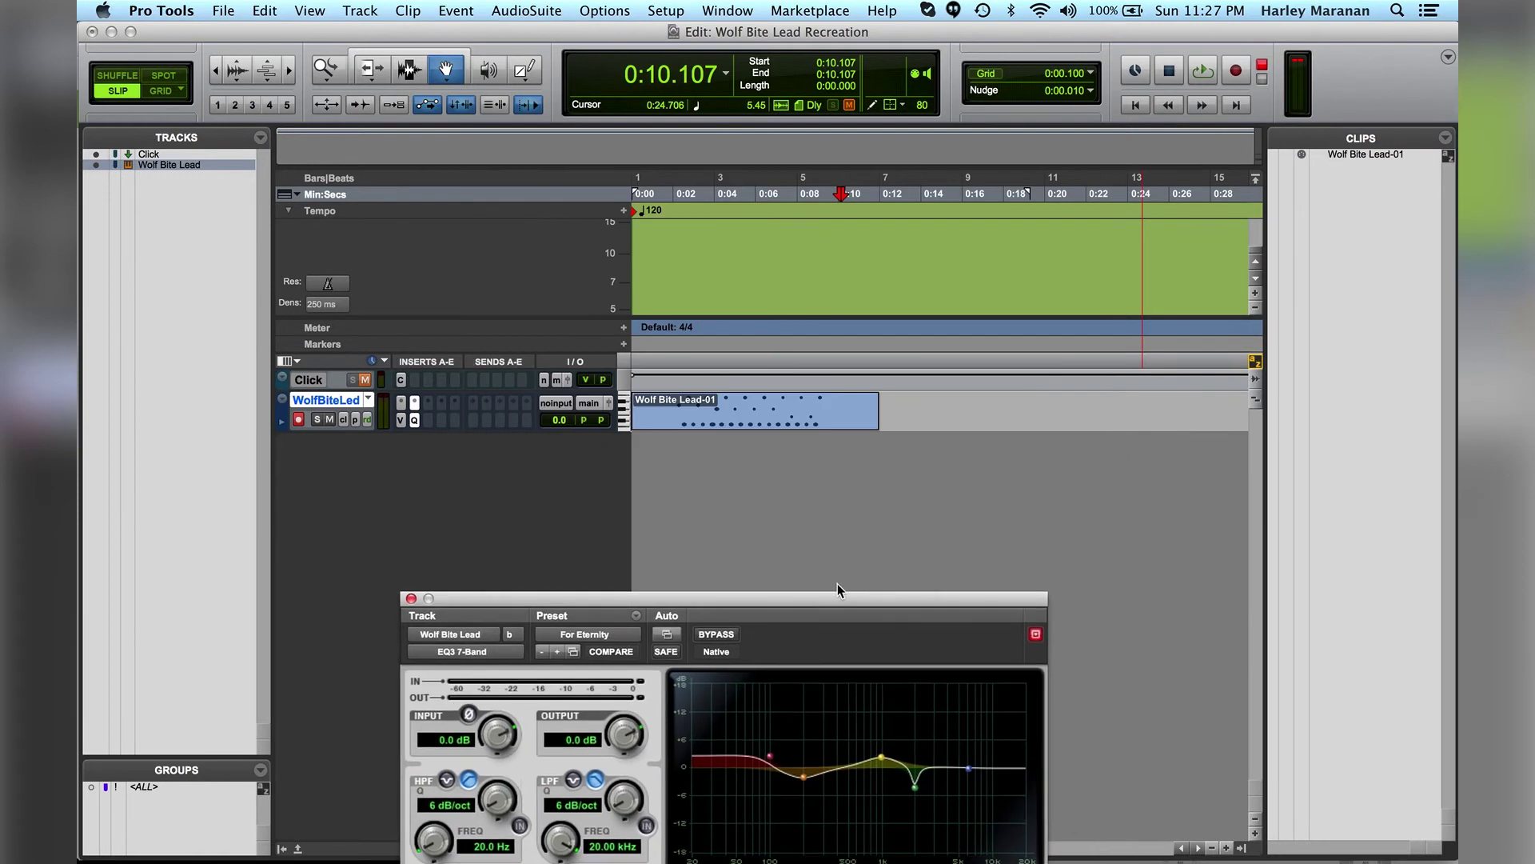
left_click(677, 264)
key("space")
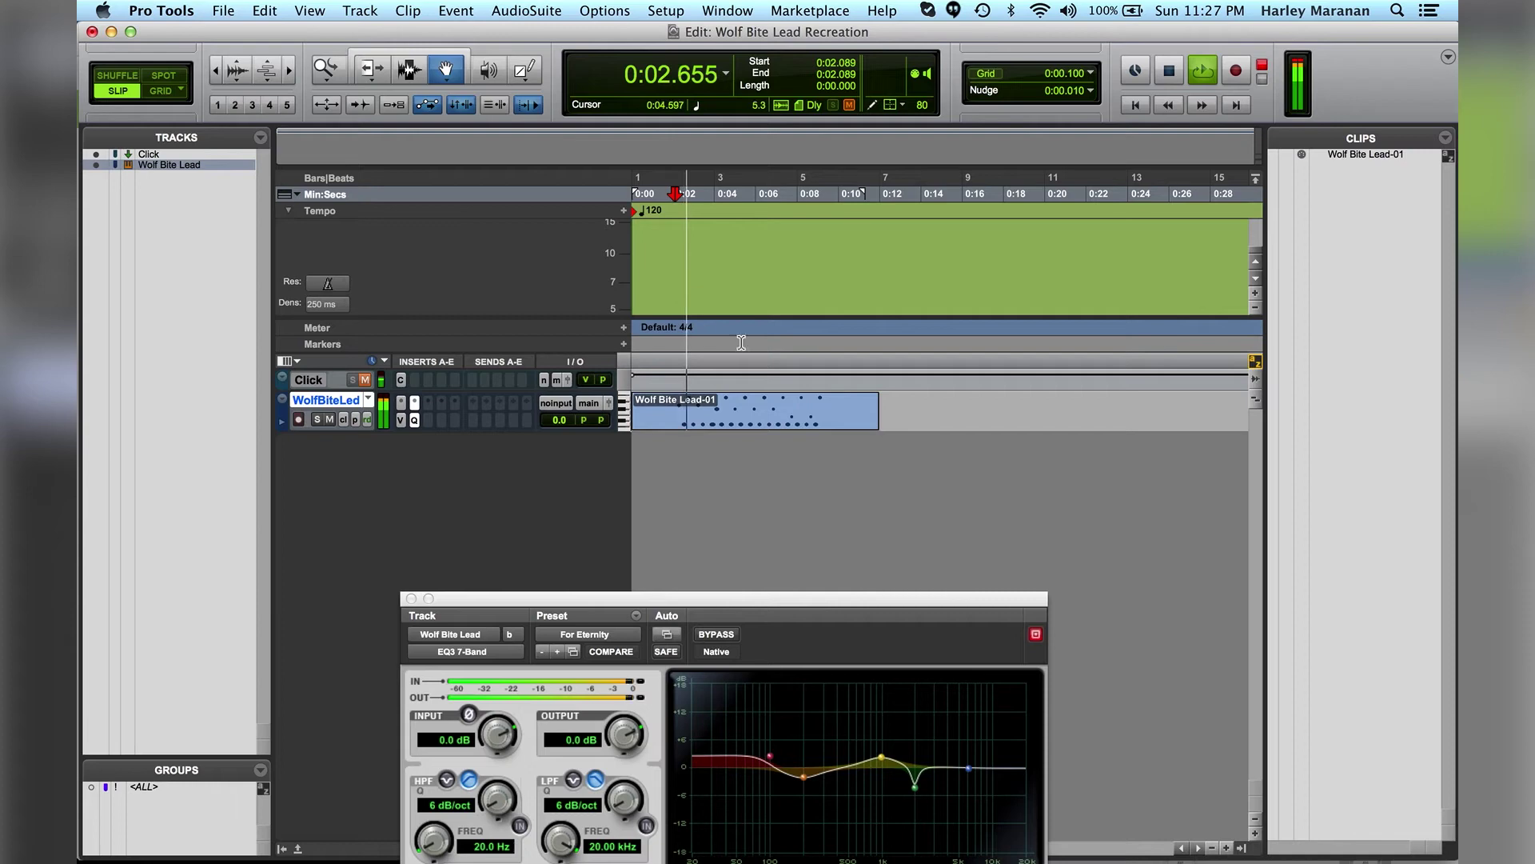
left_click_drag(820, 609, 886, 431)
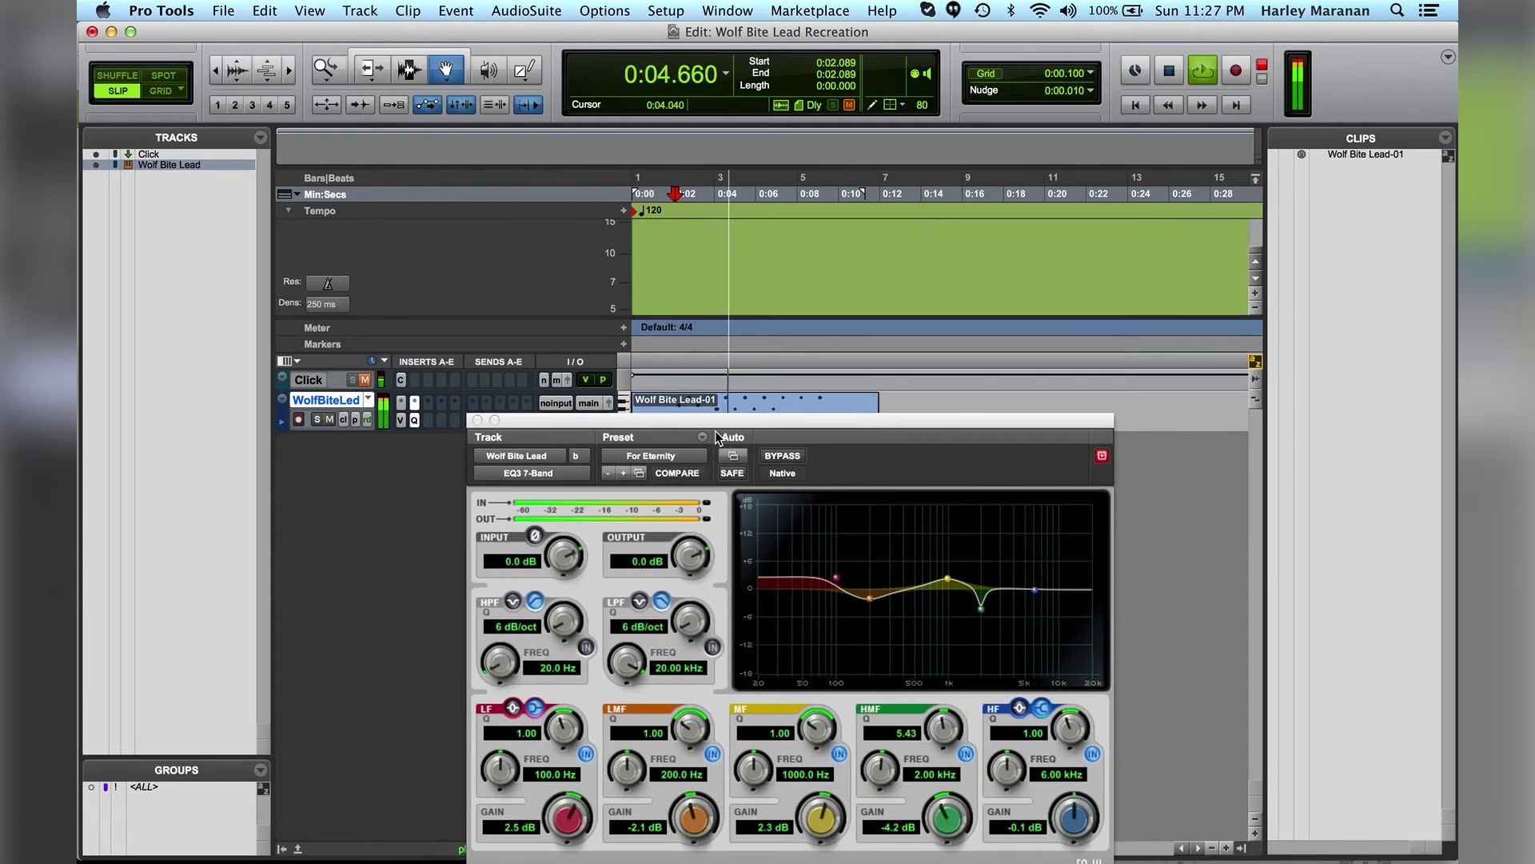
left_click(783, 457)
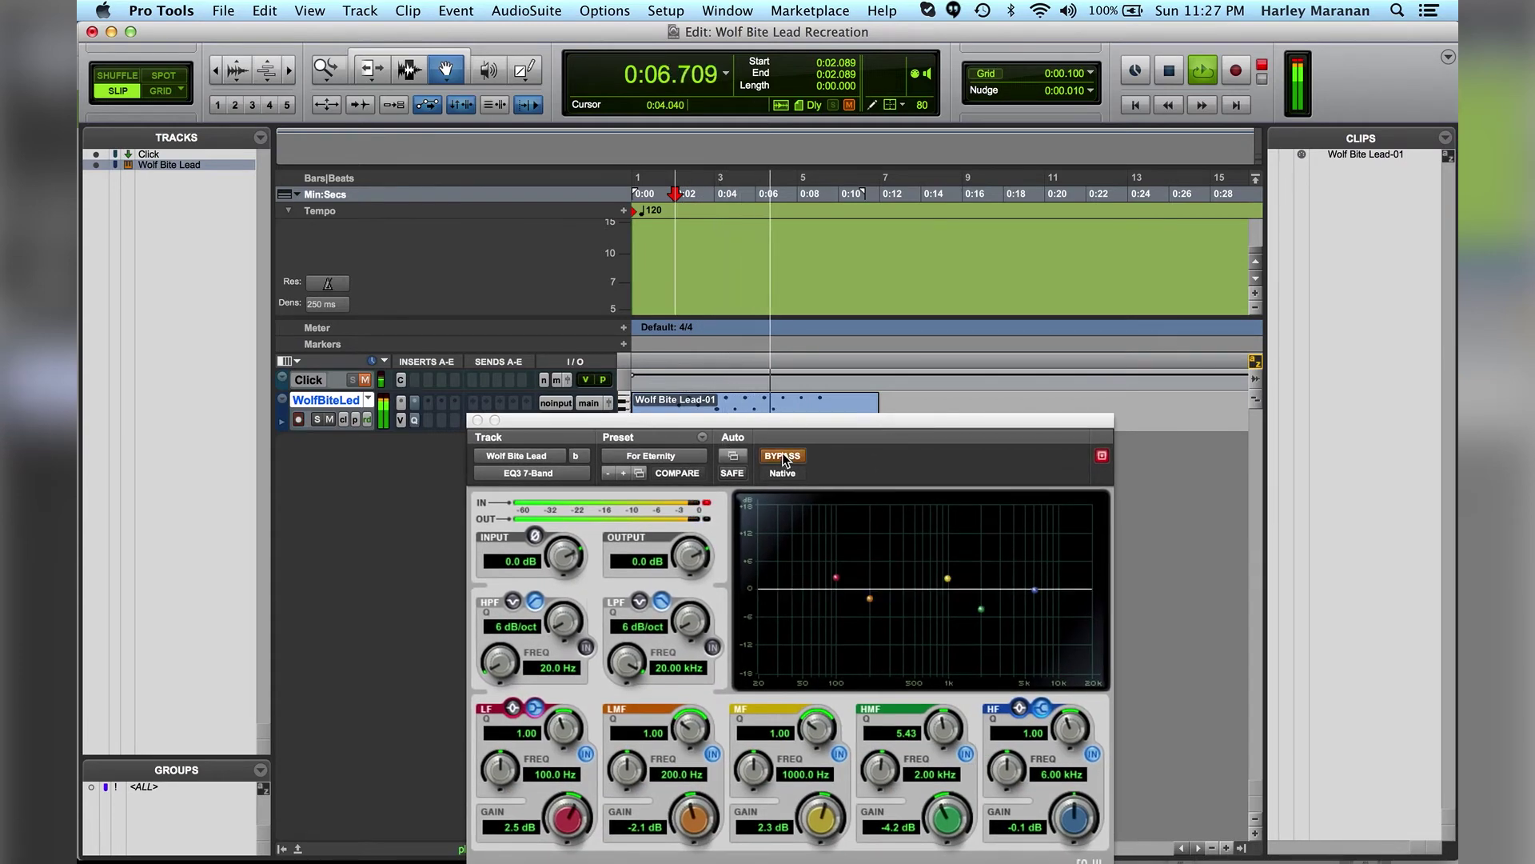
left_click(783, 457)
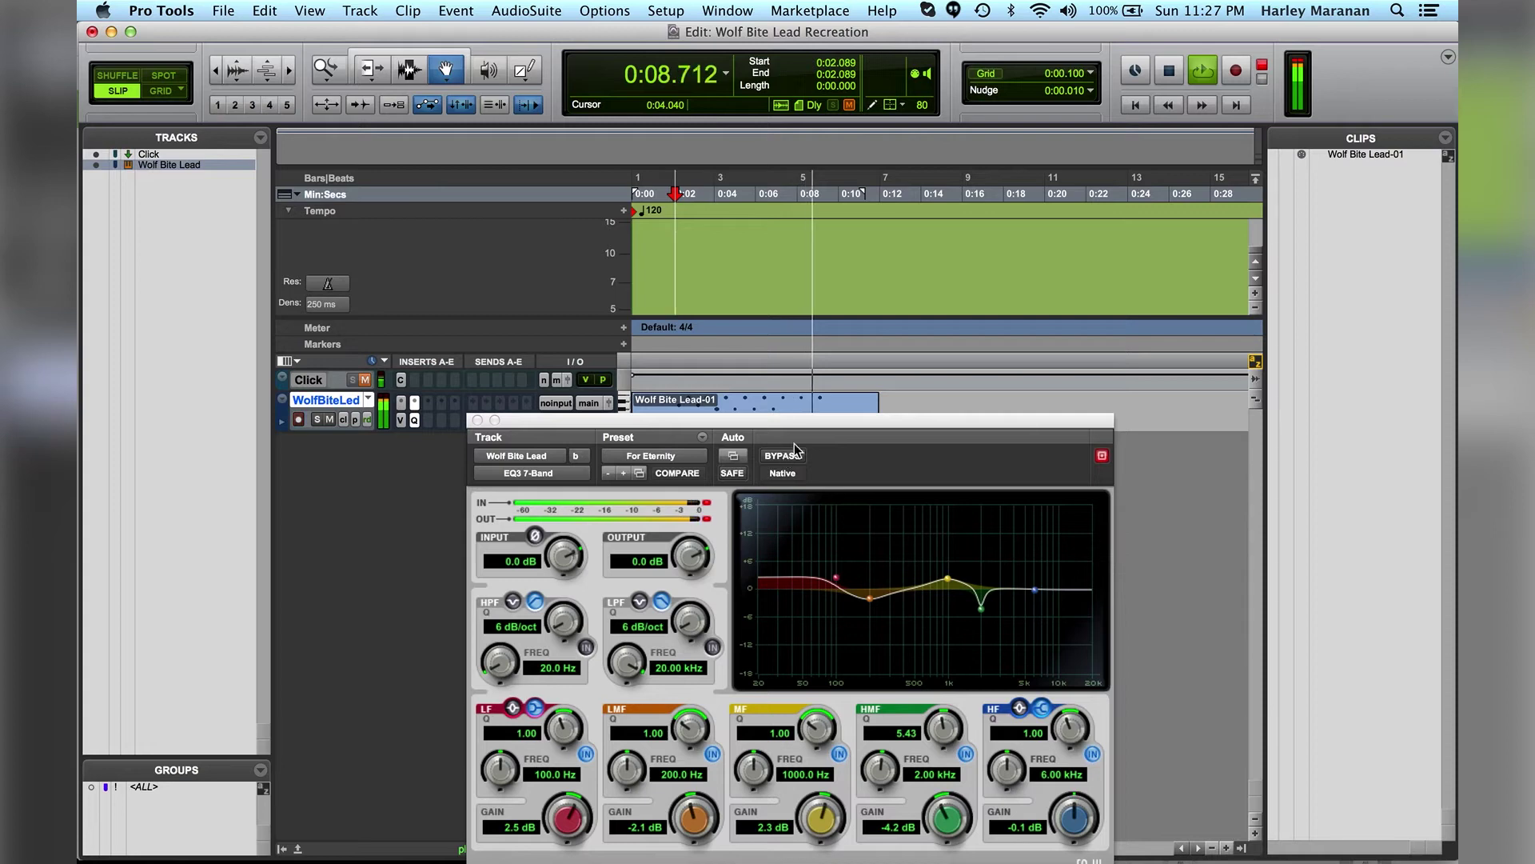
key("space")
Step: Close the EQ window and insert a stereo Dyn3 Compressor/Limiter in the Wolf Bite Lead track's third insert slot
left_click_drag(810, 423, 847, 349)
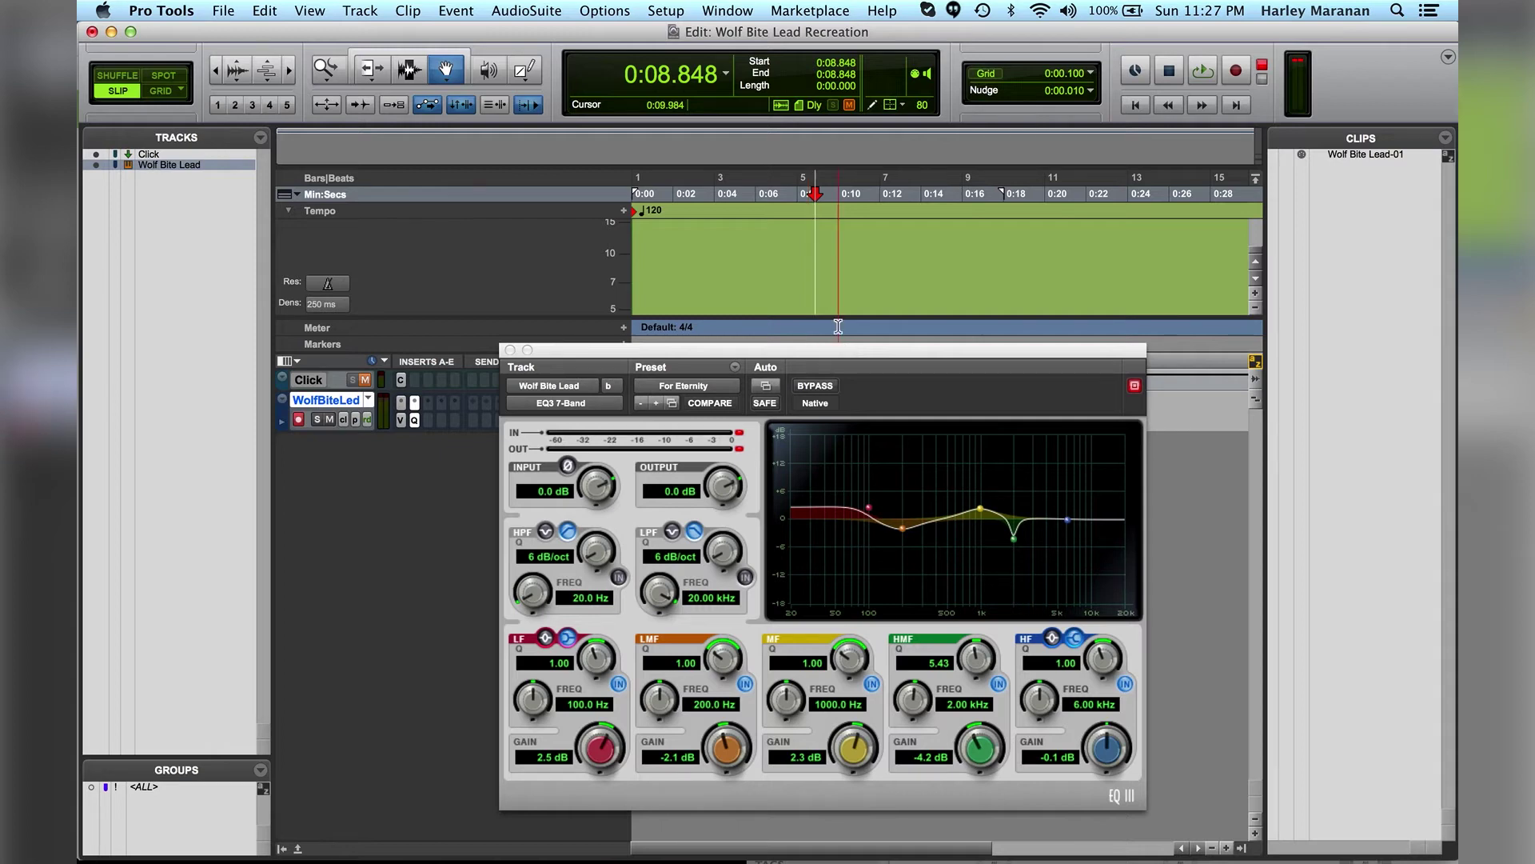
left_click_drag(826, 352, 823, 192)
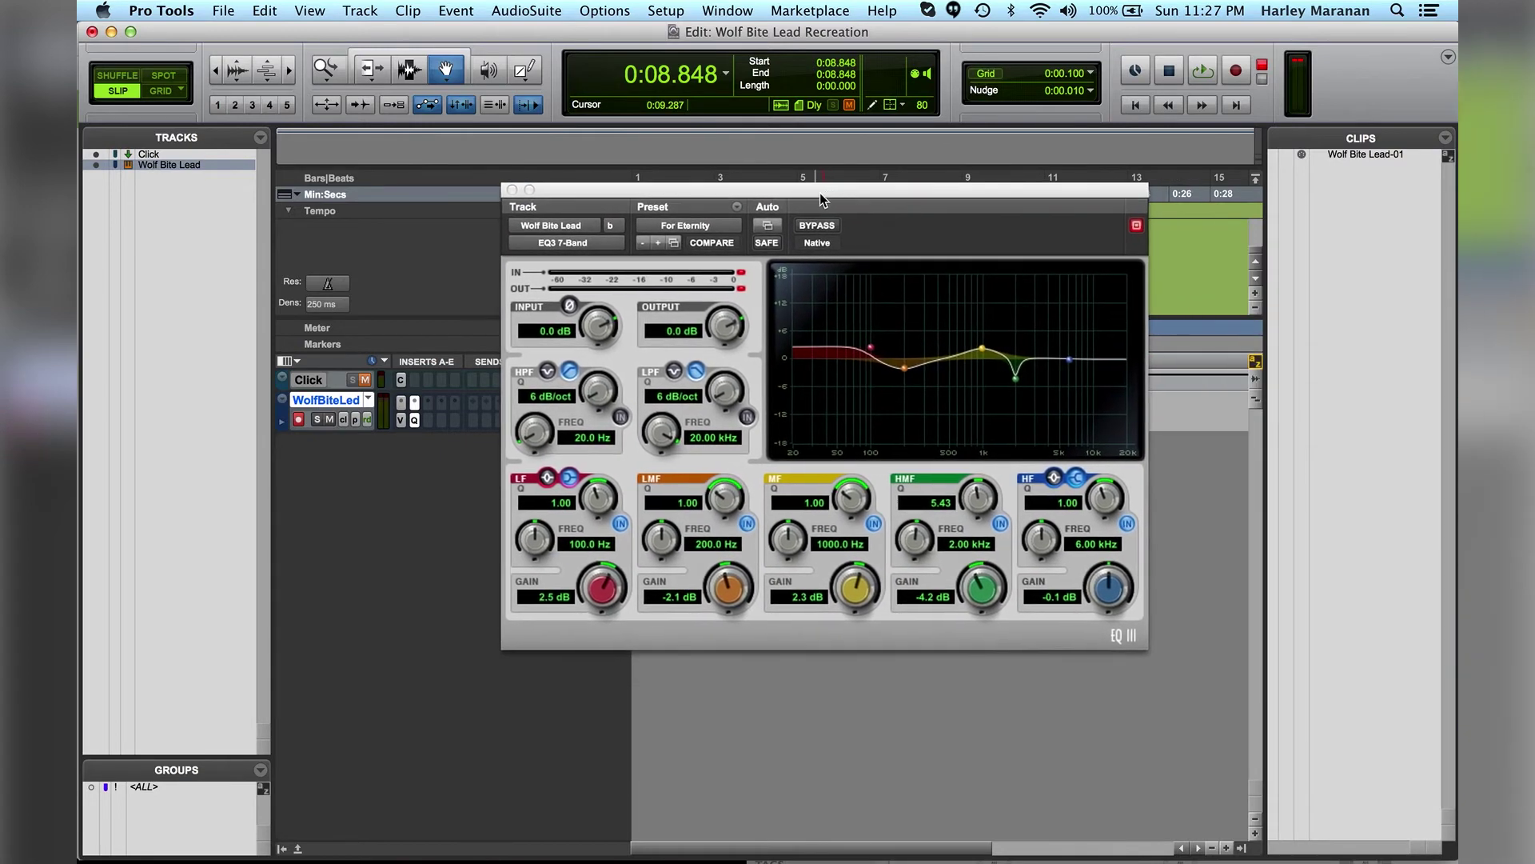
left_click(512, 190)
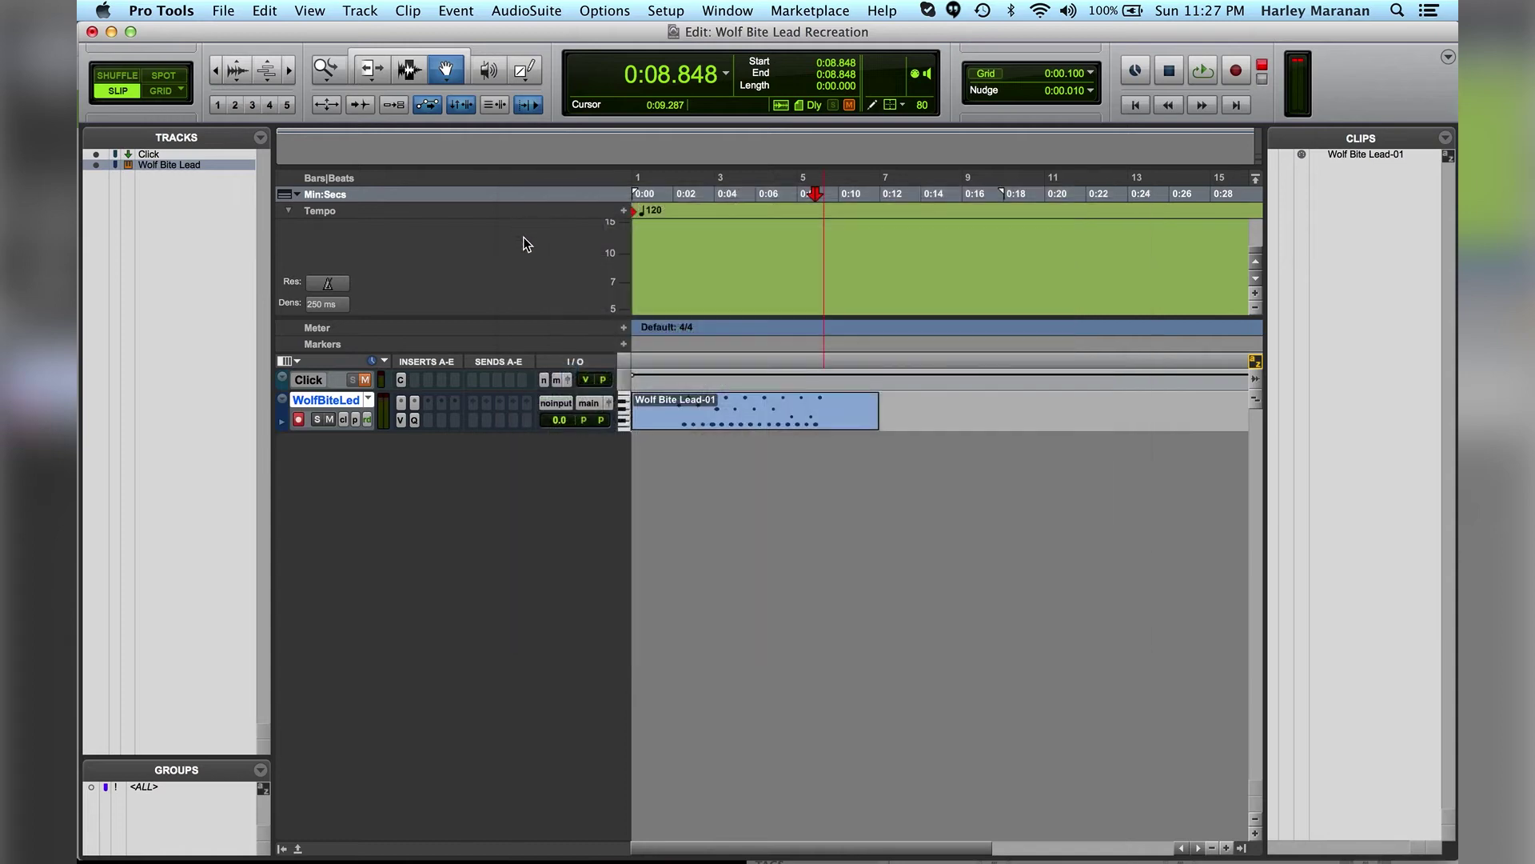
left_click(431, 420)
mouse_move(544, 457)
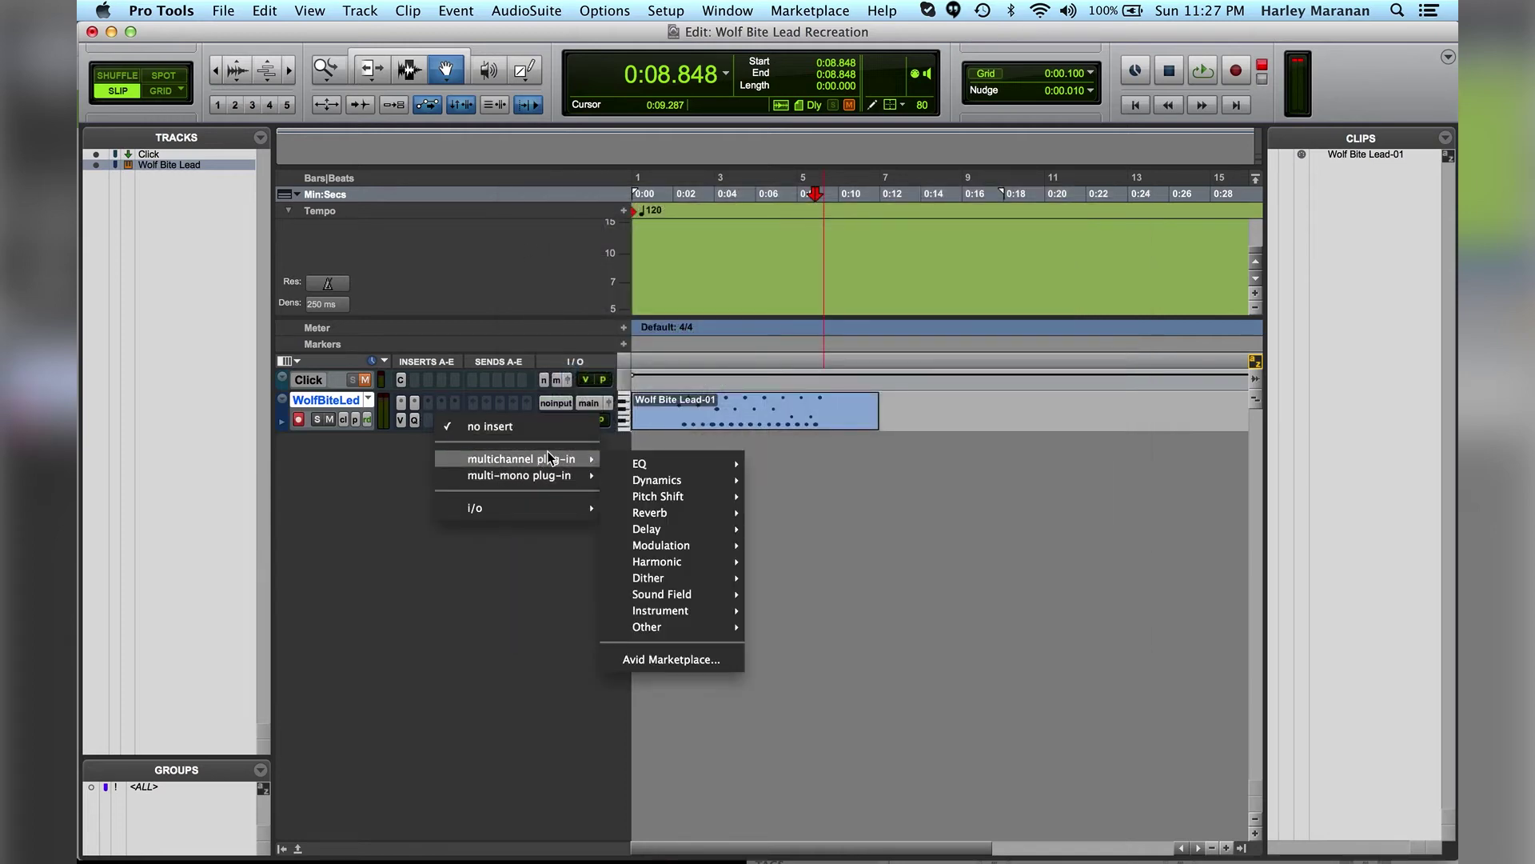
mouse_move(708, 480)
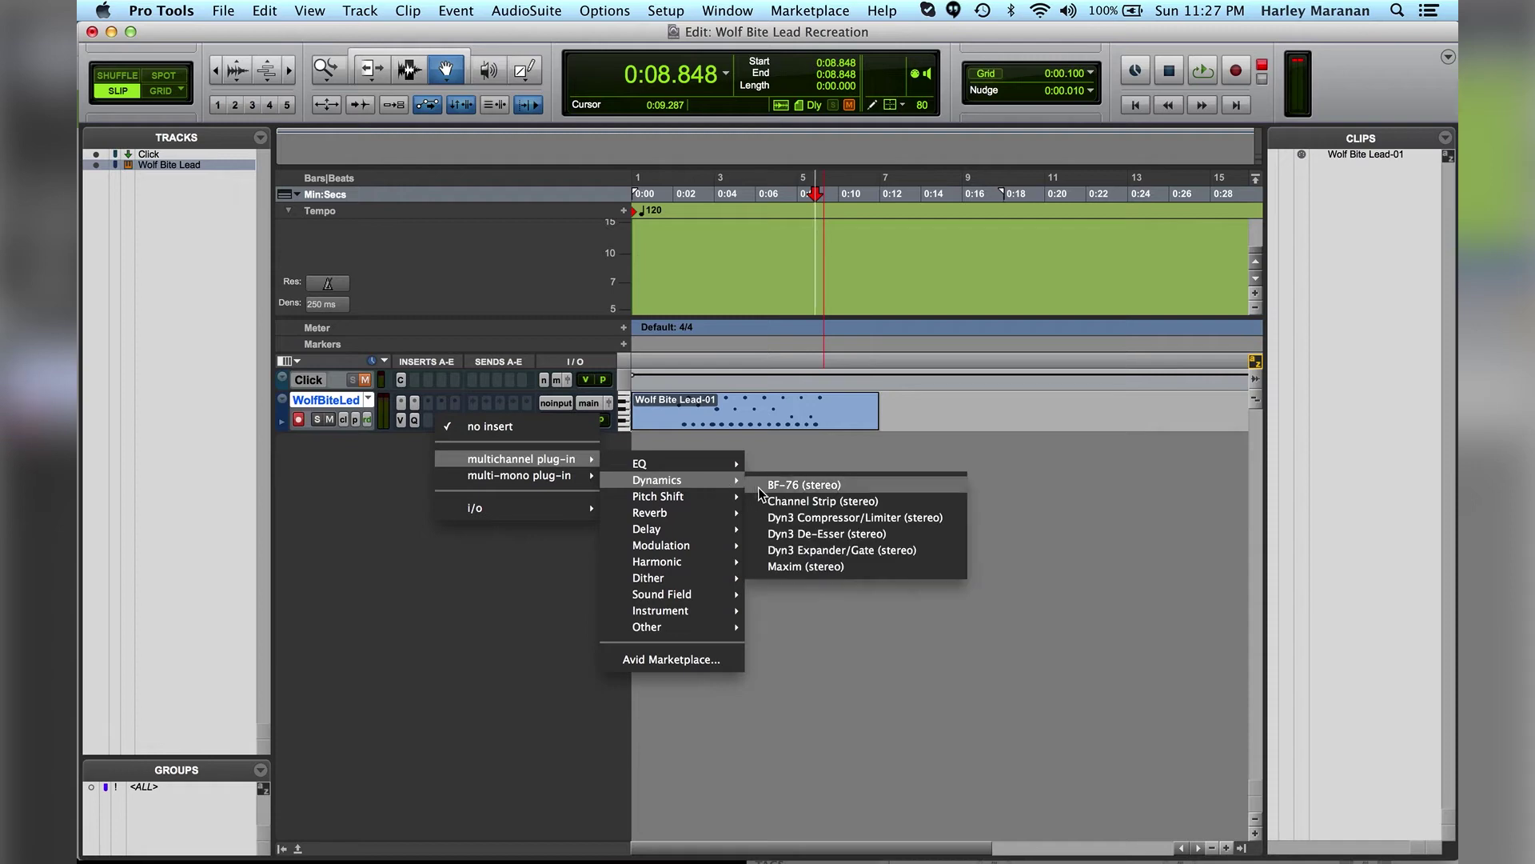
left_click(914, 521)
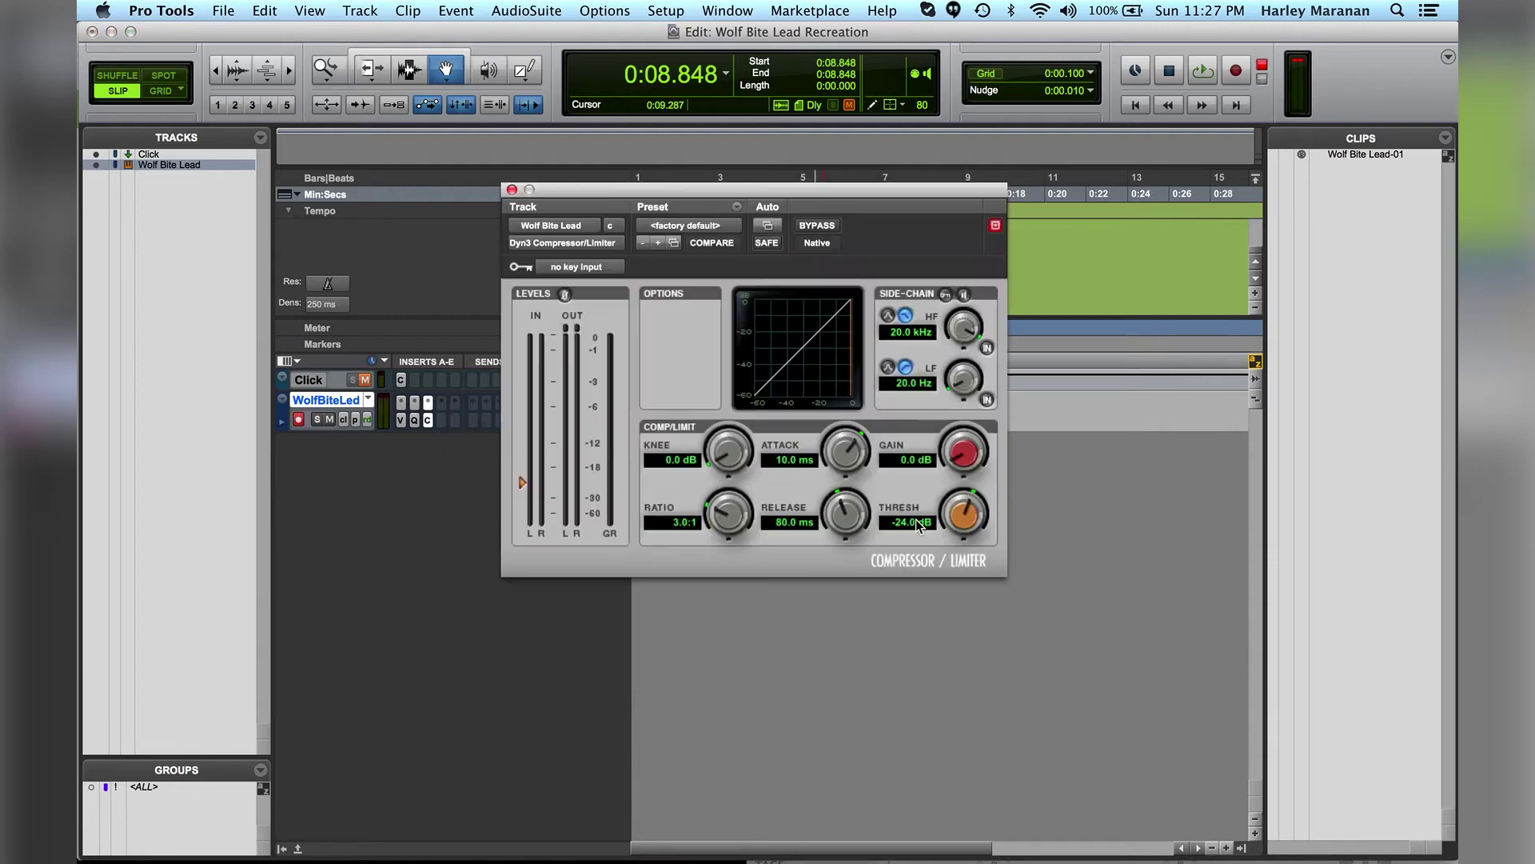
Step: Load the Synth Lead FE preset into the Compressor/Limiter and close its window
left_click(708, 227)
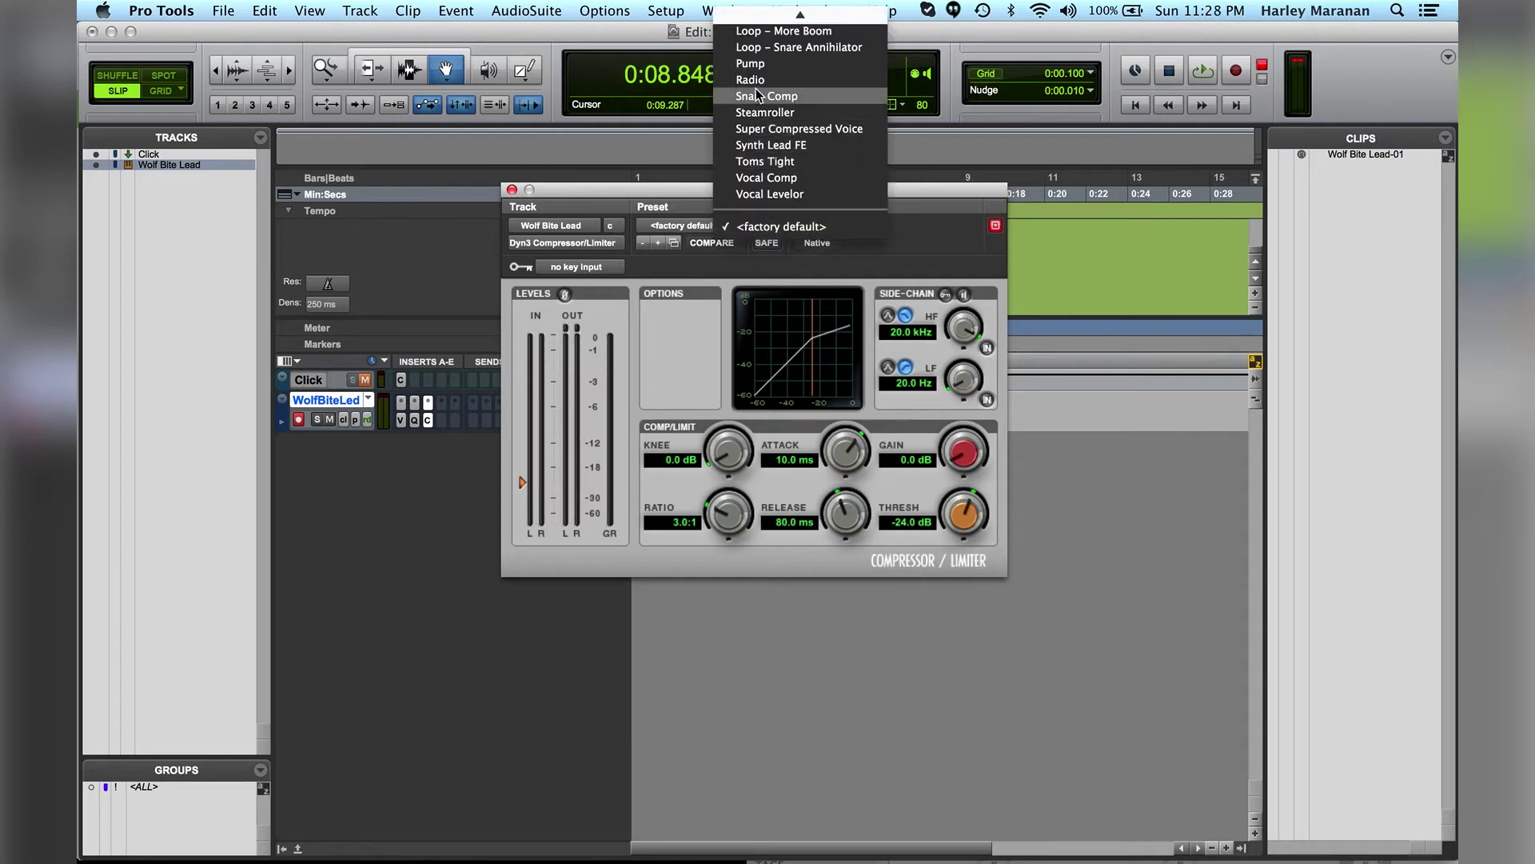
left_click(828, 145)
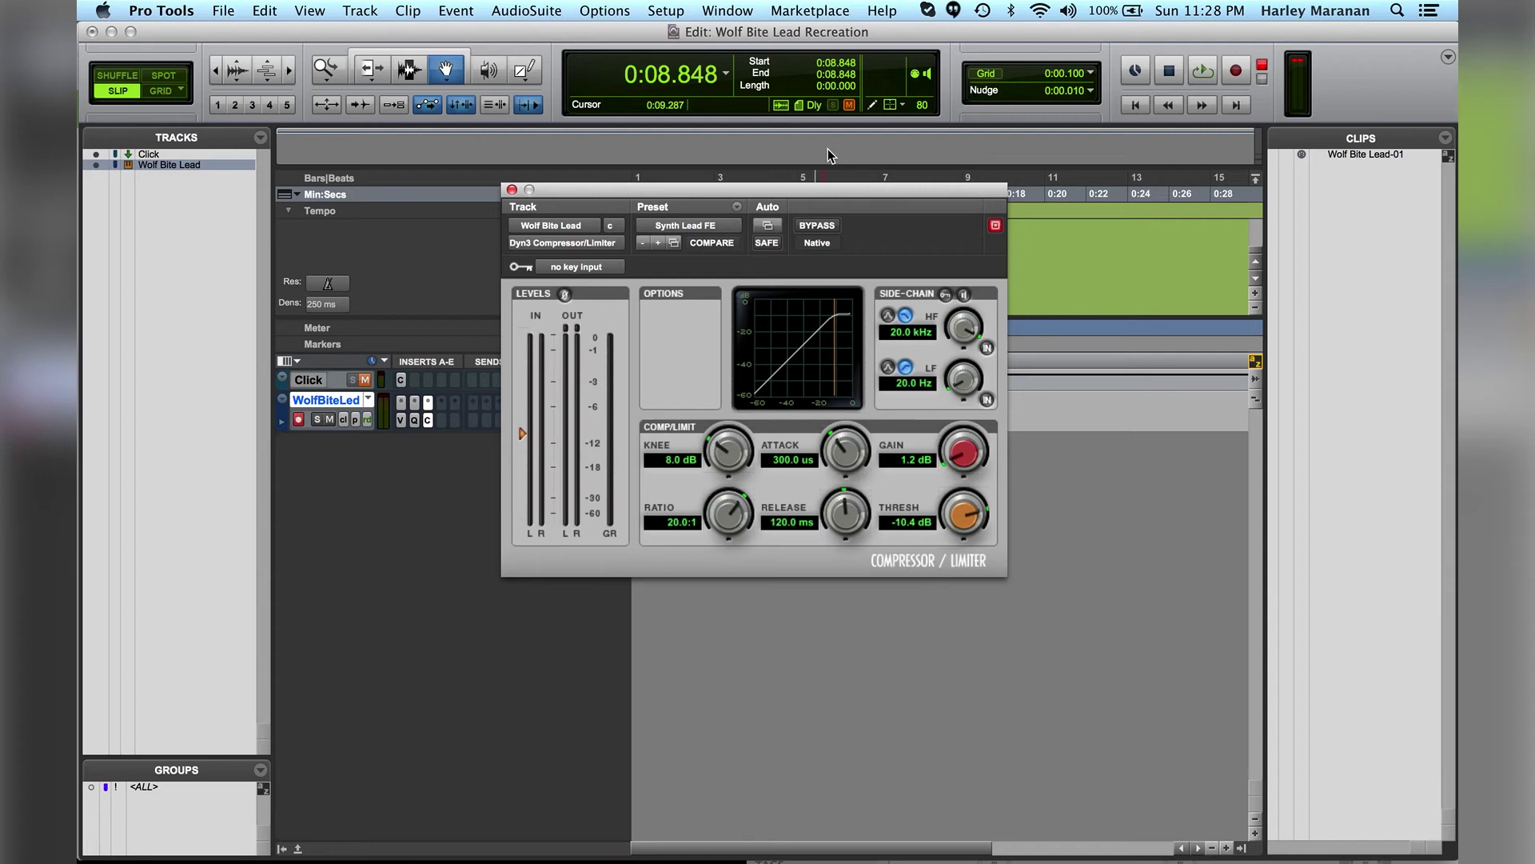
left_click_drag(850, 186, 794, 141)
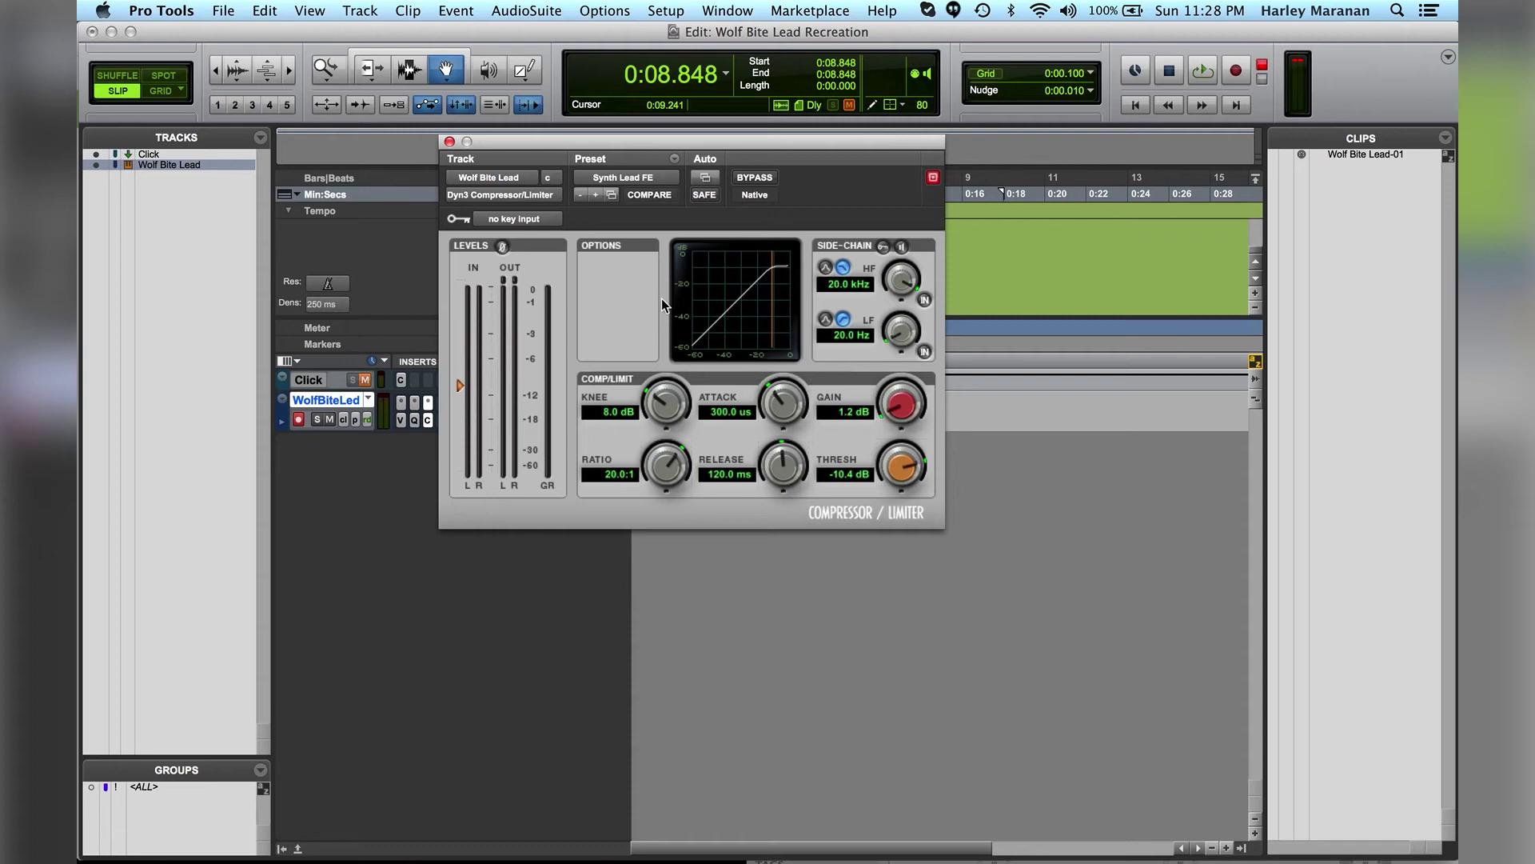
left_click(449, 142)
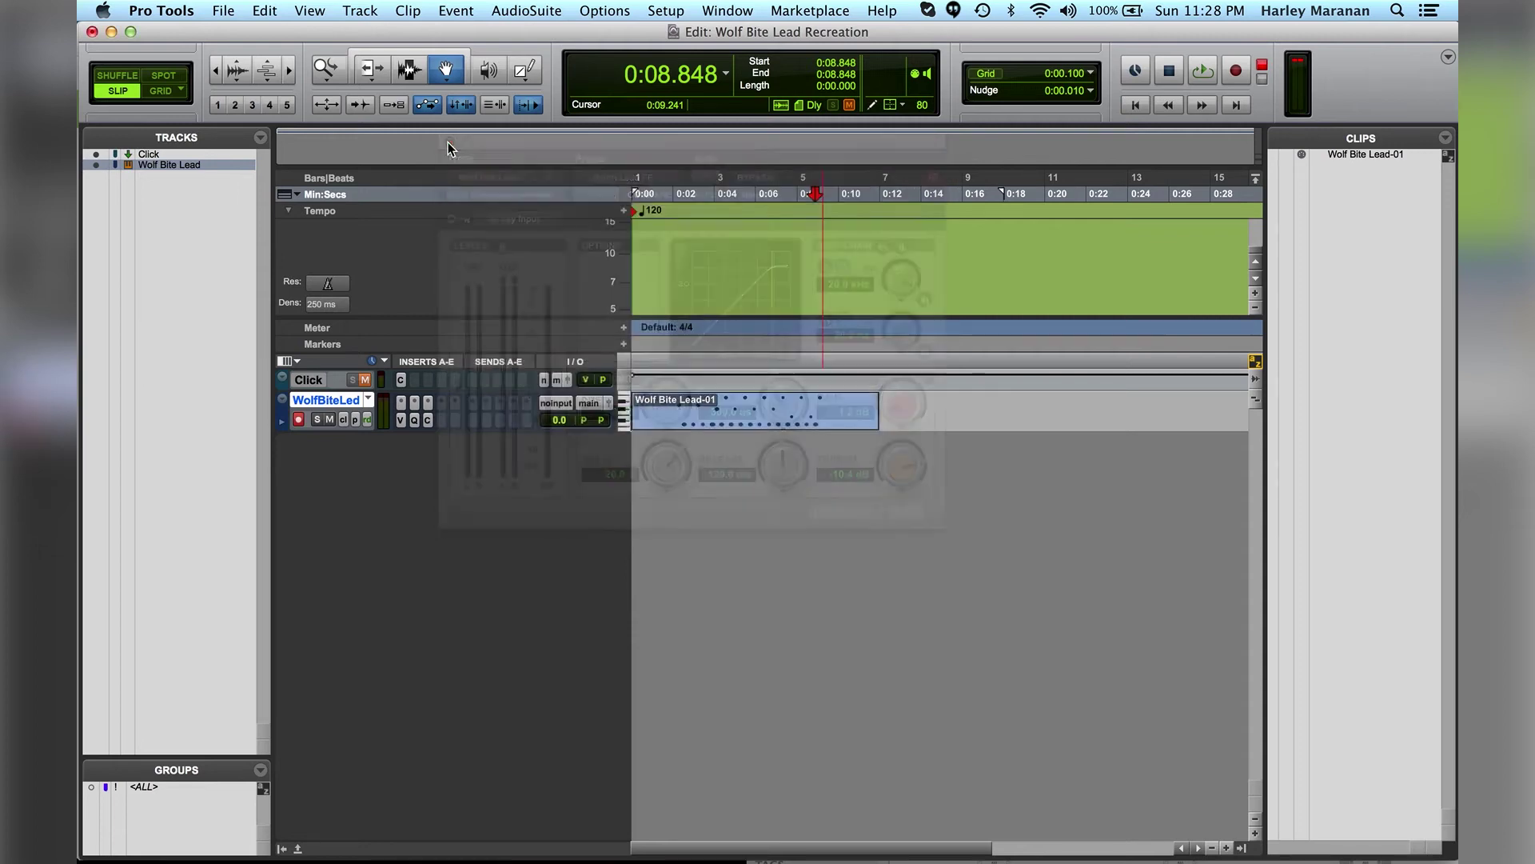
Step: Play the lead clip from about 2.7 seconds to audition the compressed sound
left_click(687, 246)
key("space")
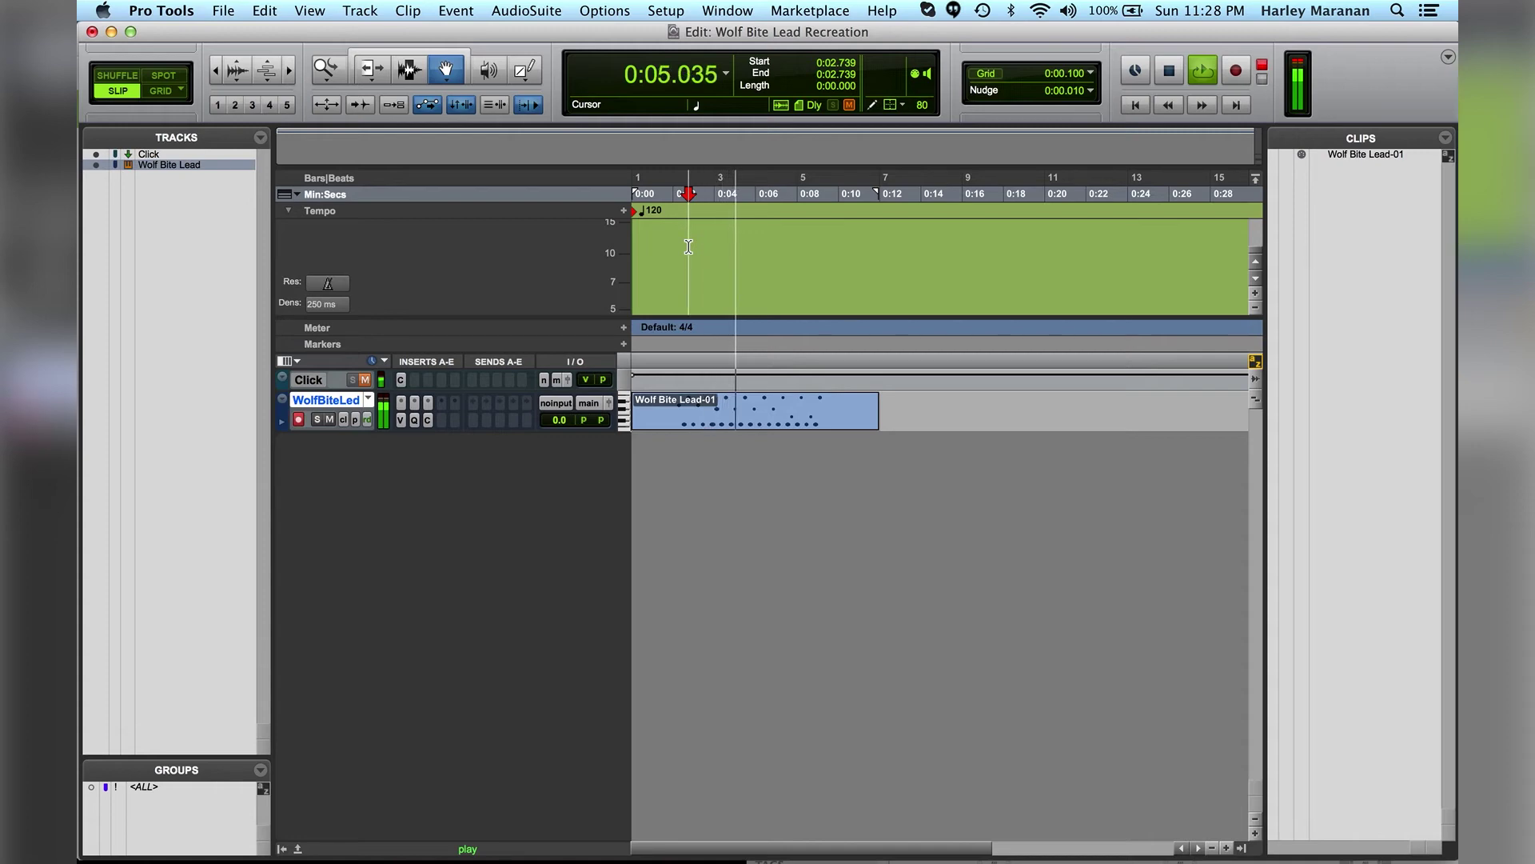
key("space")
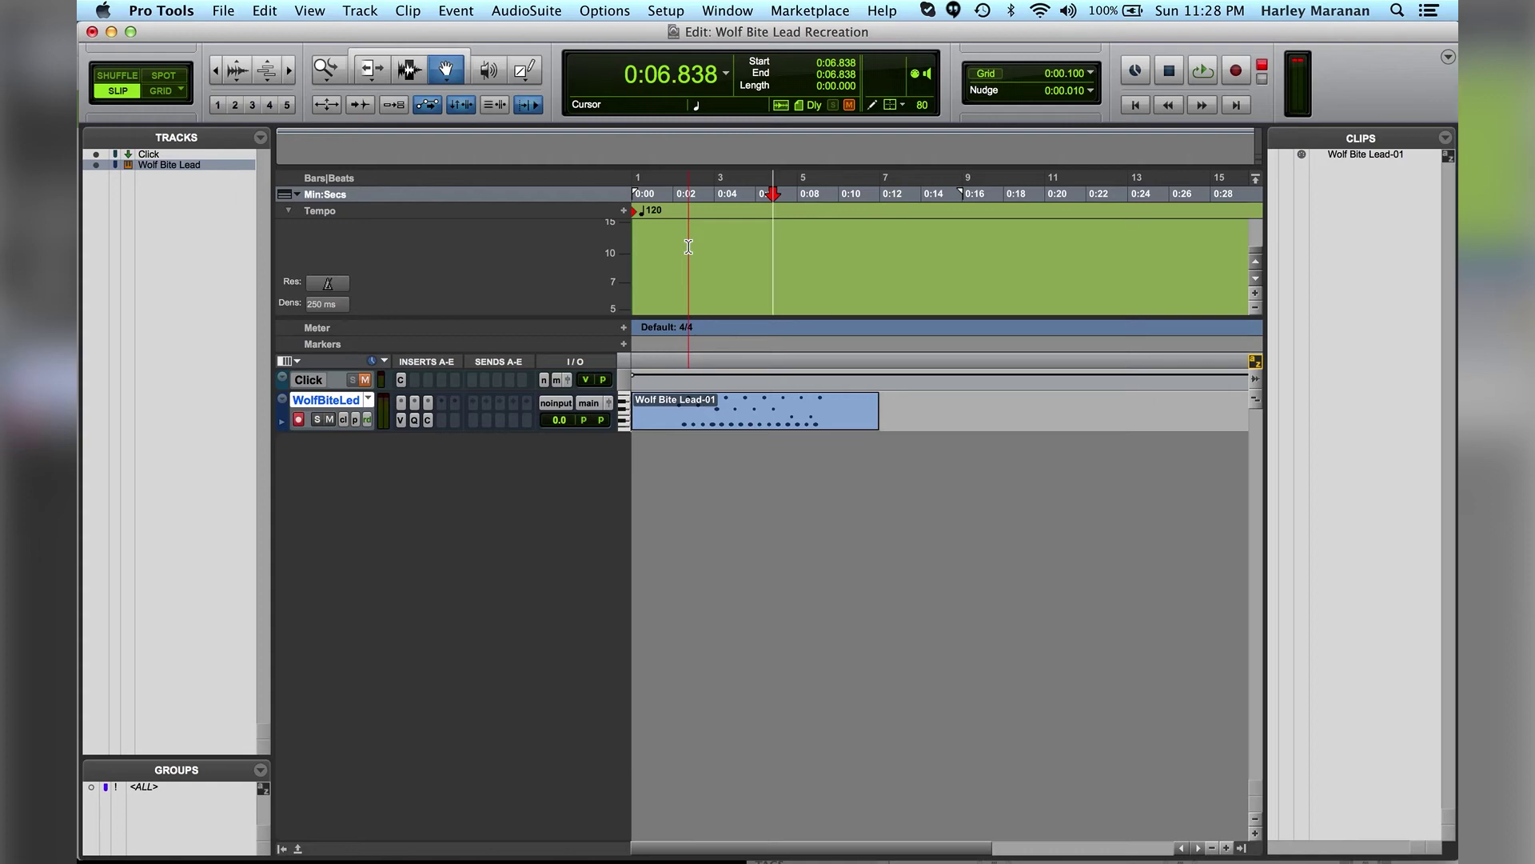
Step: Insert a stereo AIR Reverb in the Wolf Bite Lead track's fourth insert slot, replacing the mistakenly chosen AIR Non-Linear Reverb
left_click(444, 419)
mouse_move(450, 459)
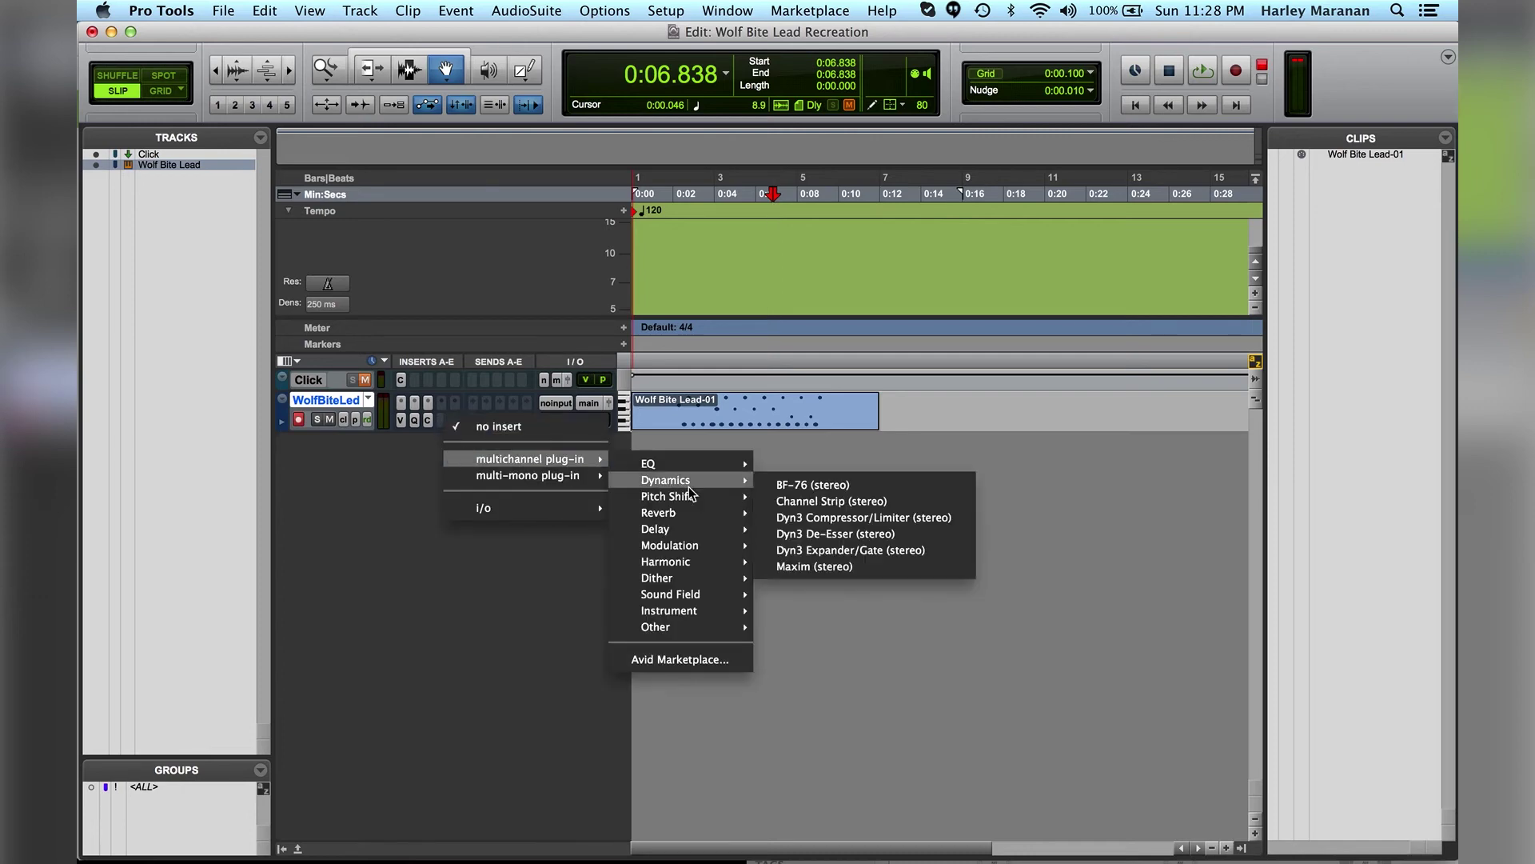
mouse_move(704, 512)
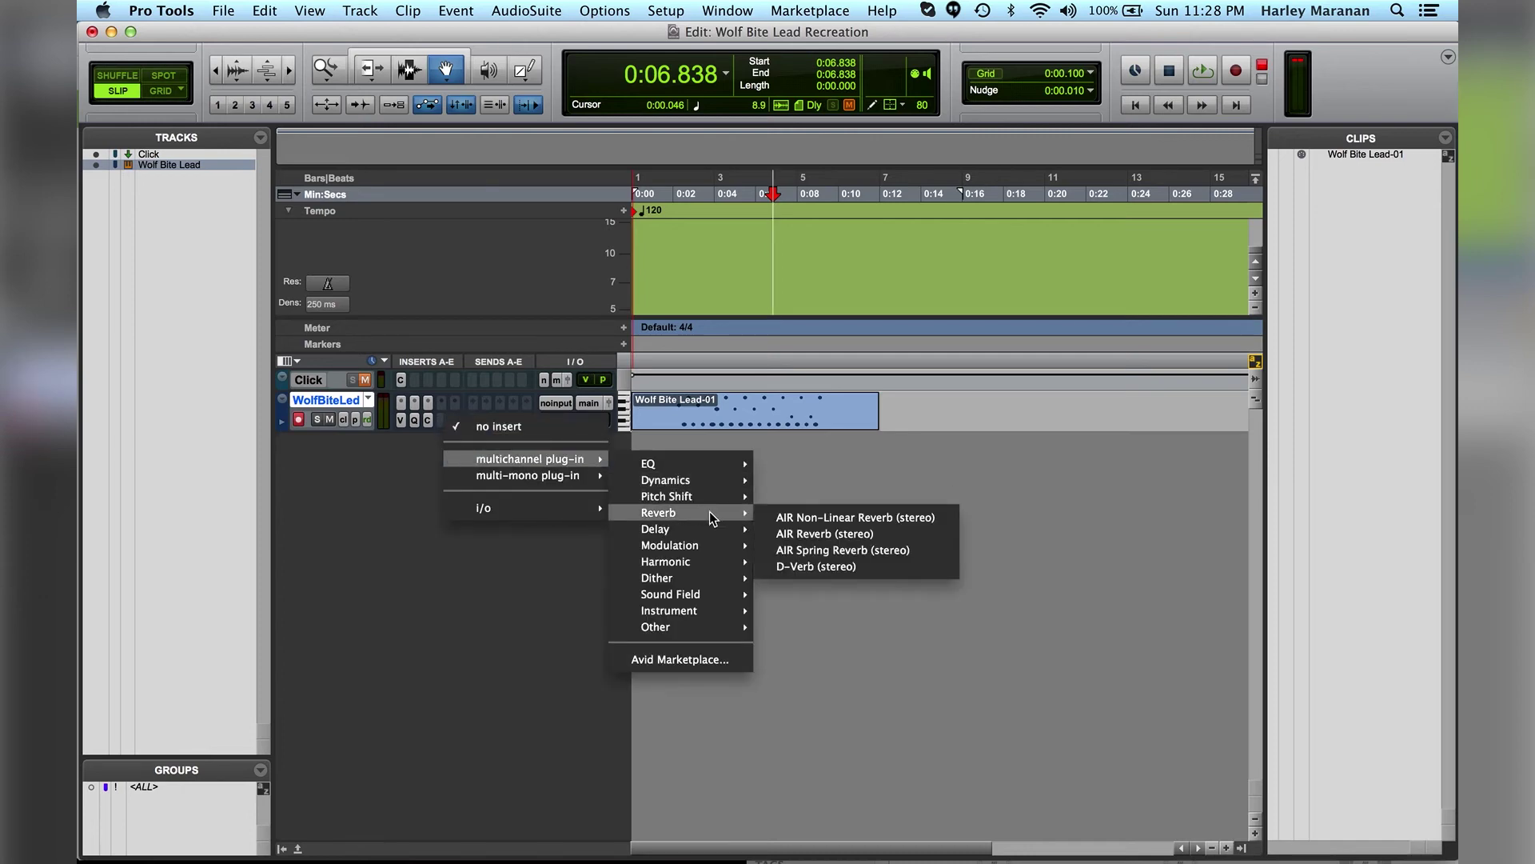
left_click(769, 516)
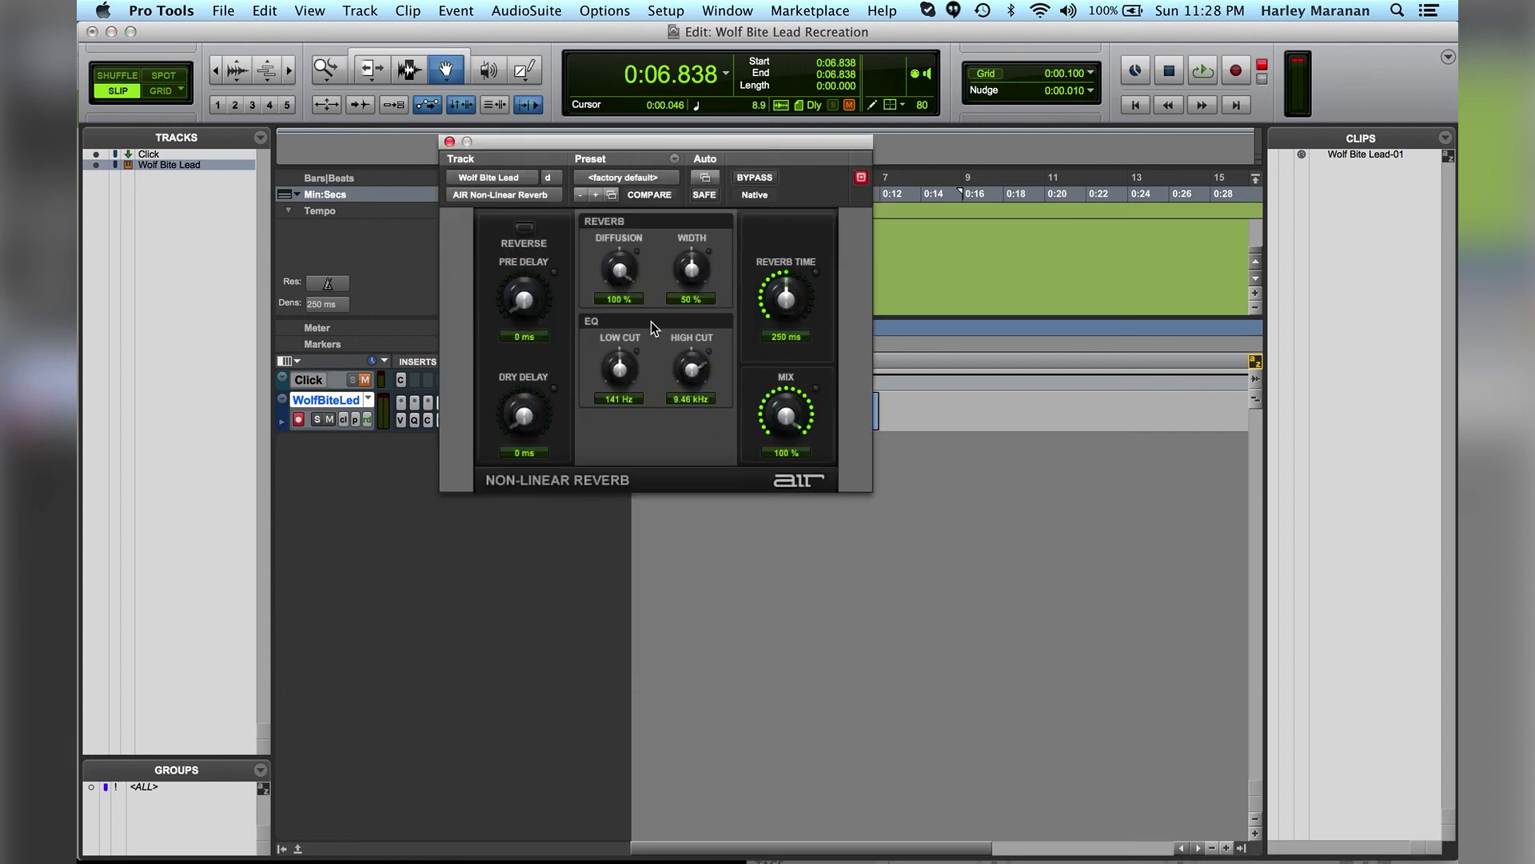
left_click(492, 194)
mouse_move(588, 195)
mouse_move(720, 249)
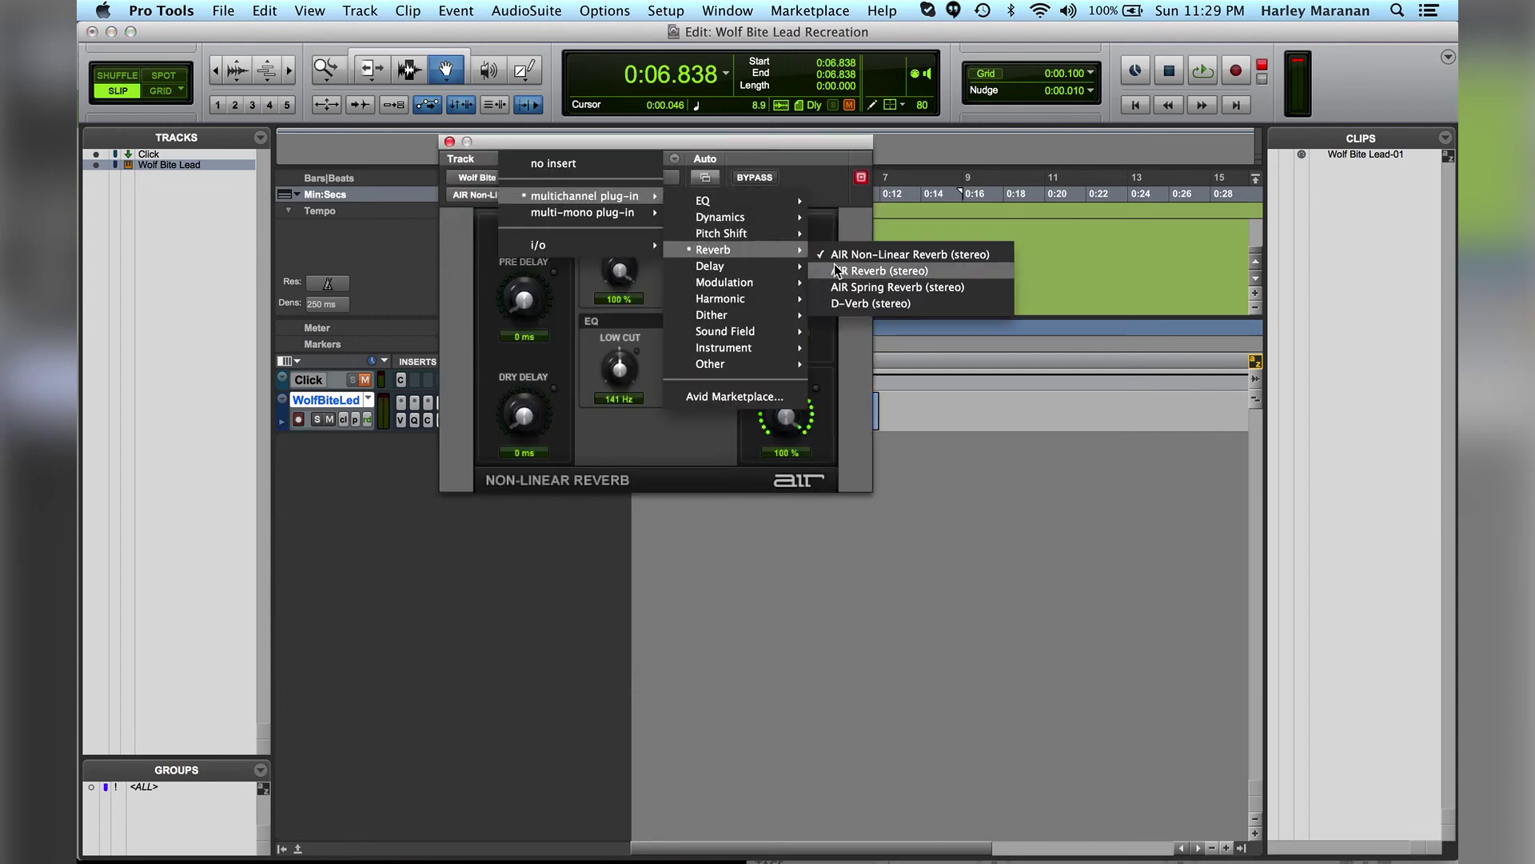
left_click(835, 271)
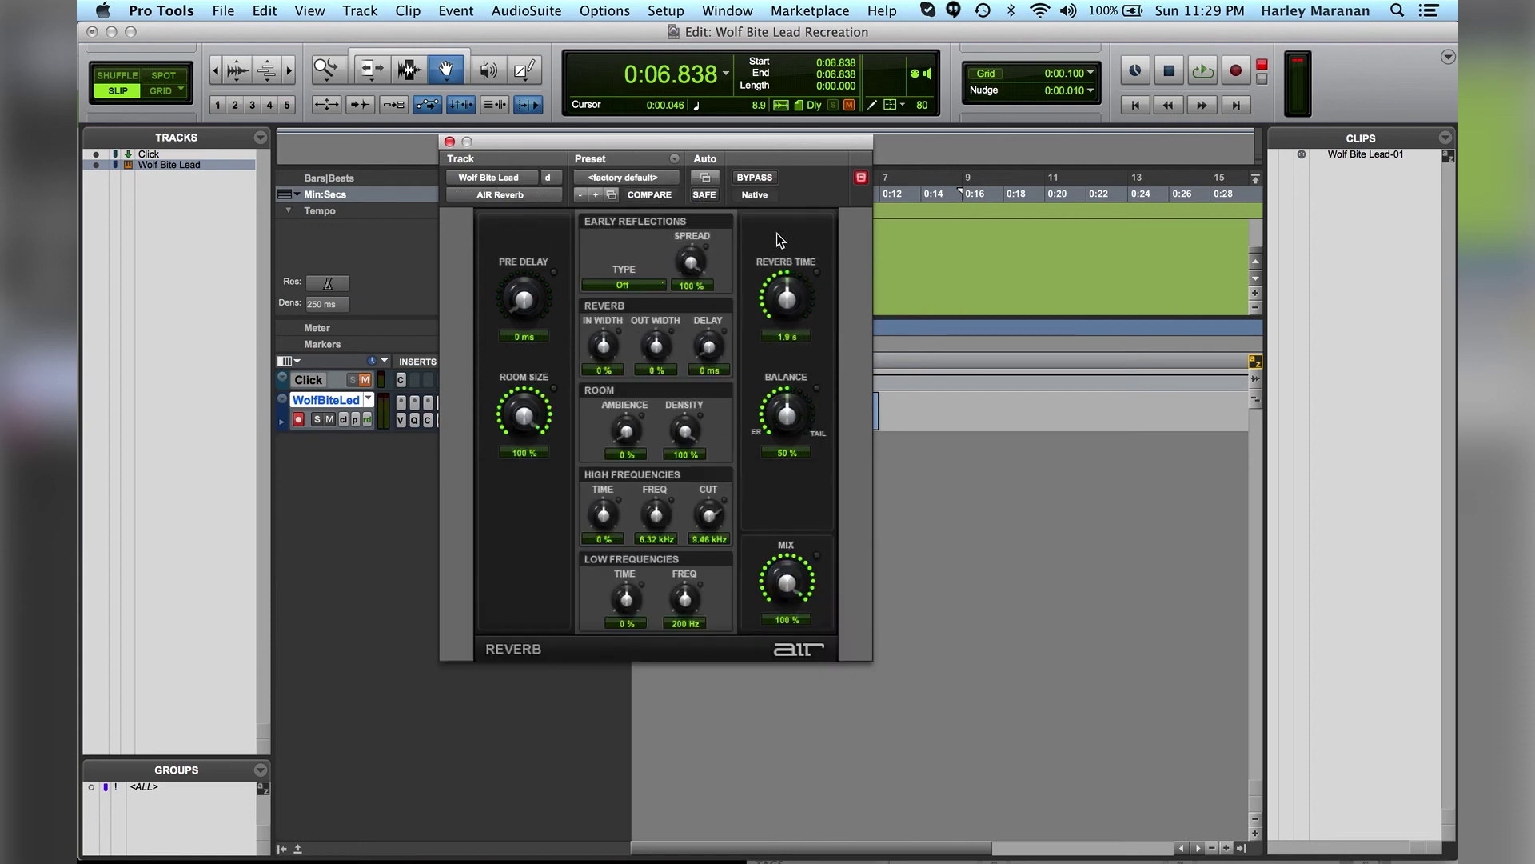
Step: Load the preset 24 Synth Lead Reverb FE into the AIR Reverb and move its window clear of the lead clip
left_click(672, 179)
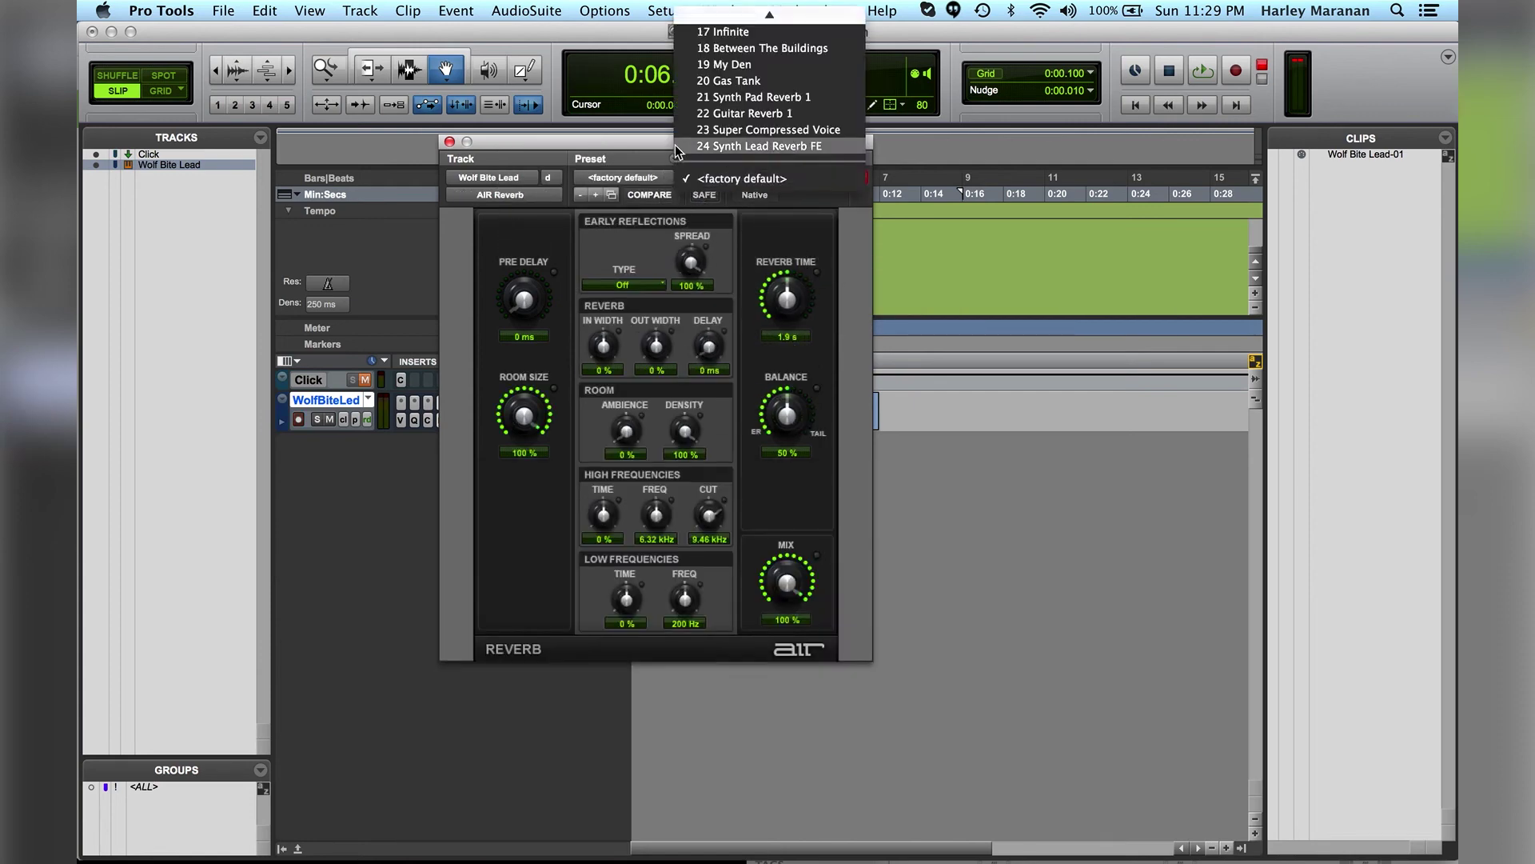
left_click(691, 145)
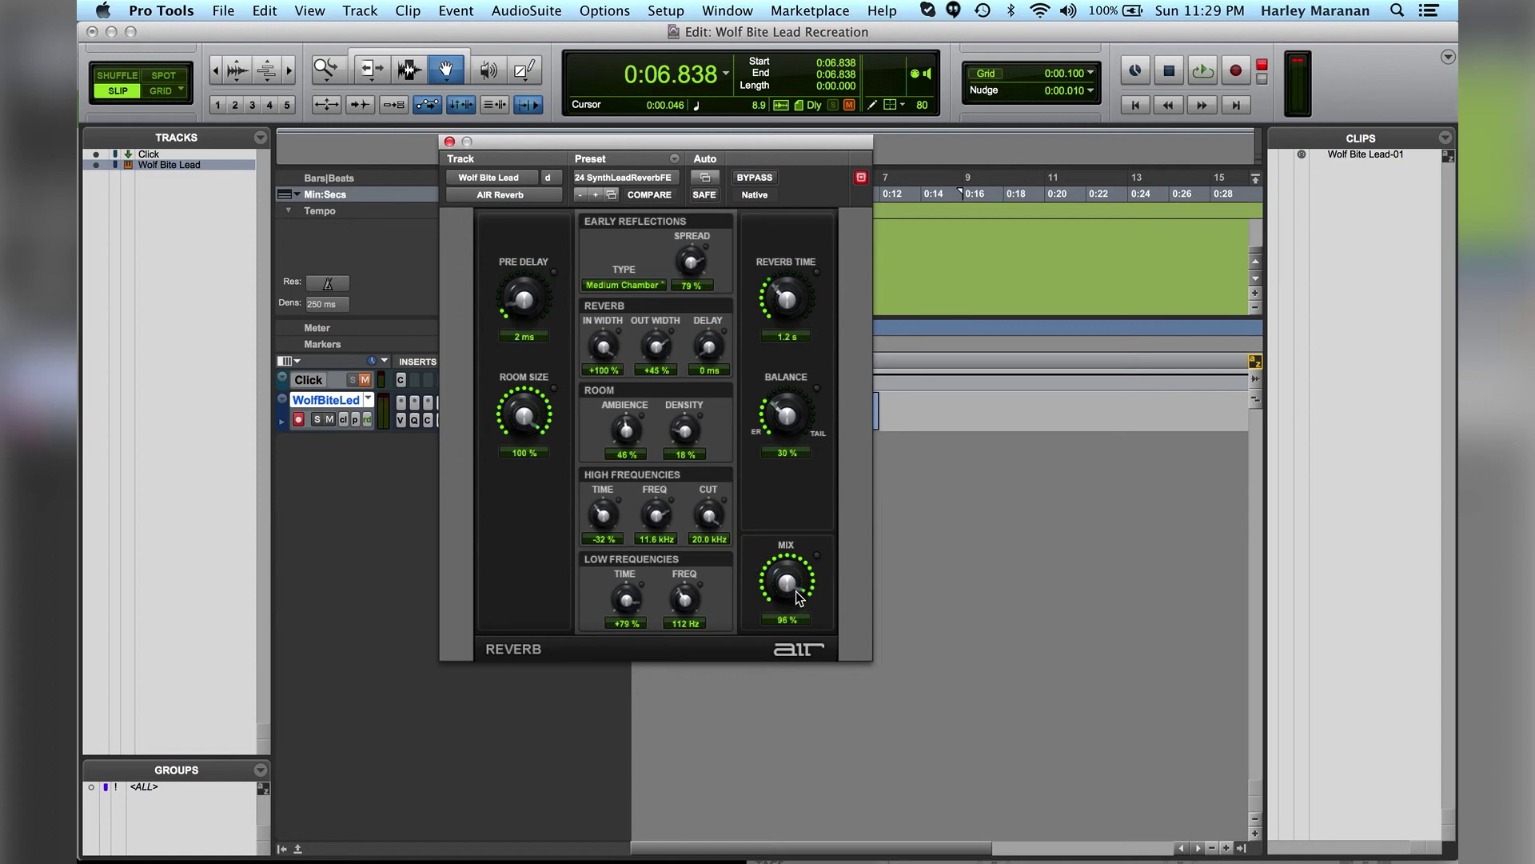
left_click_drag(708, 136, 1003, 123)
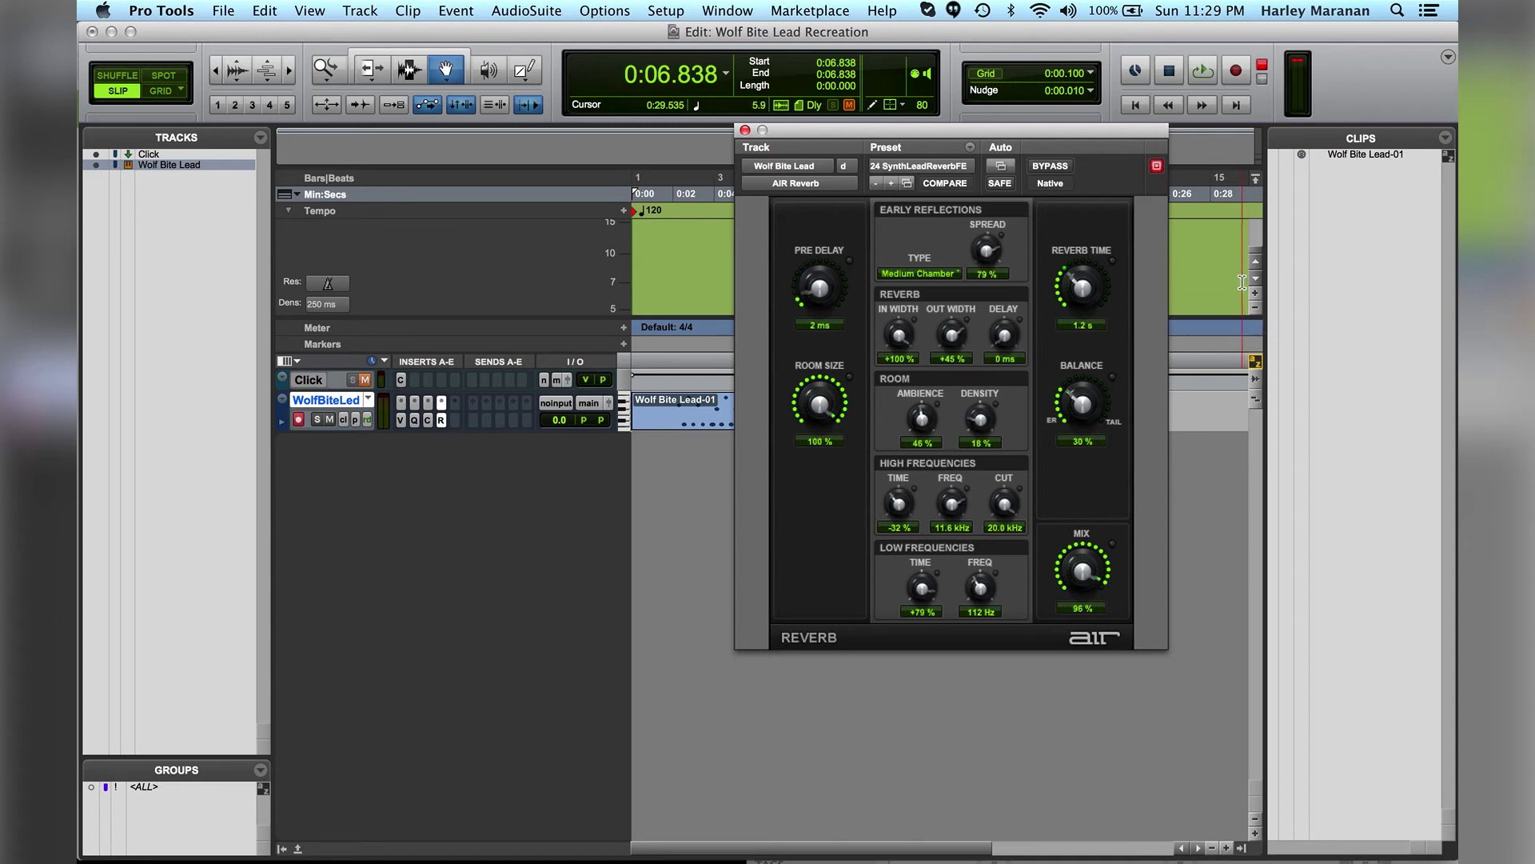
left_click_drag(910, 124, 1055, 93)
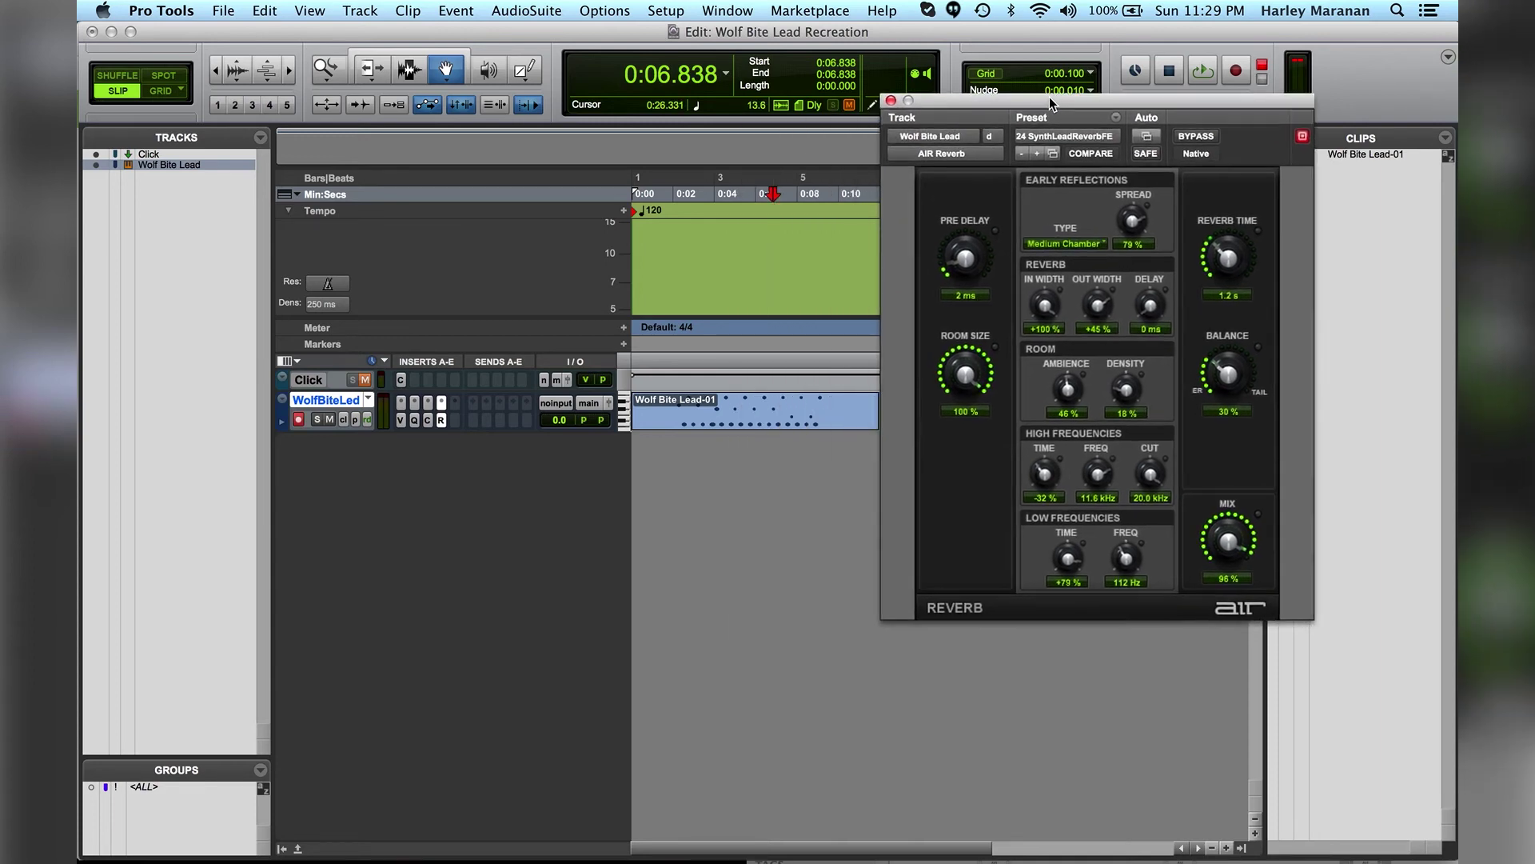
Step: Play the lead clip from about 2 seconds and lower the reverb mix to 59 %
left_click(676, 220)
key("space")
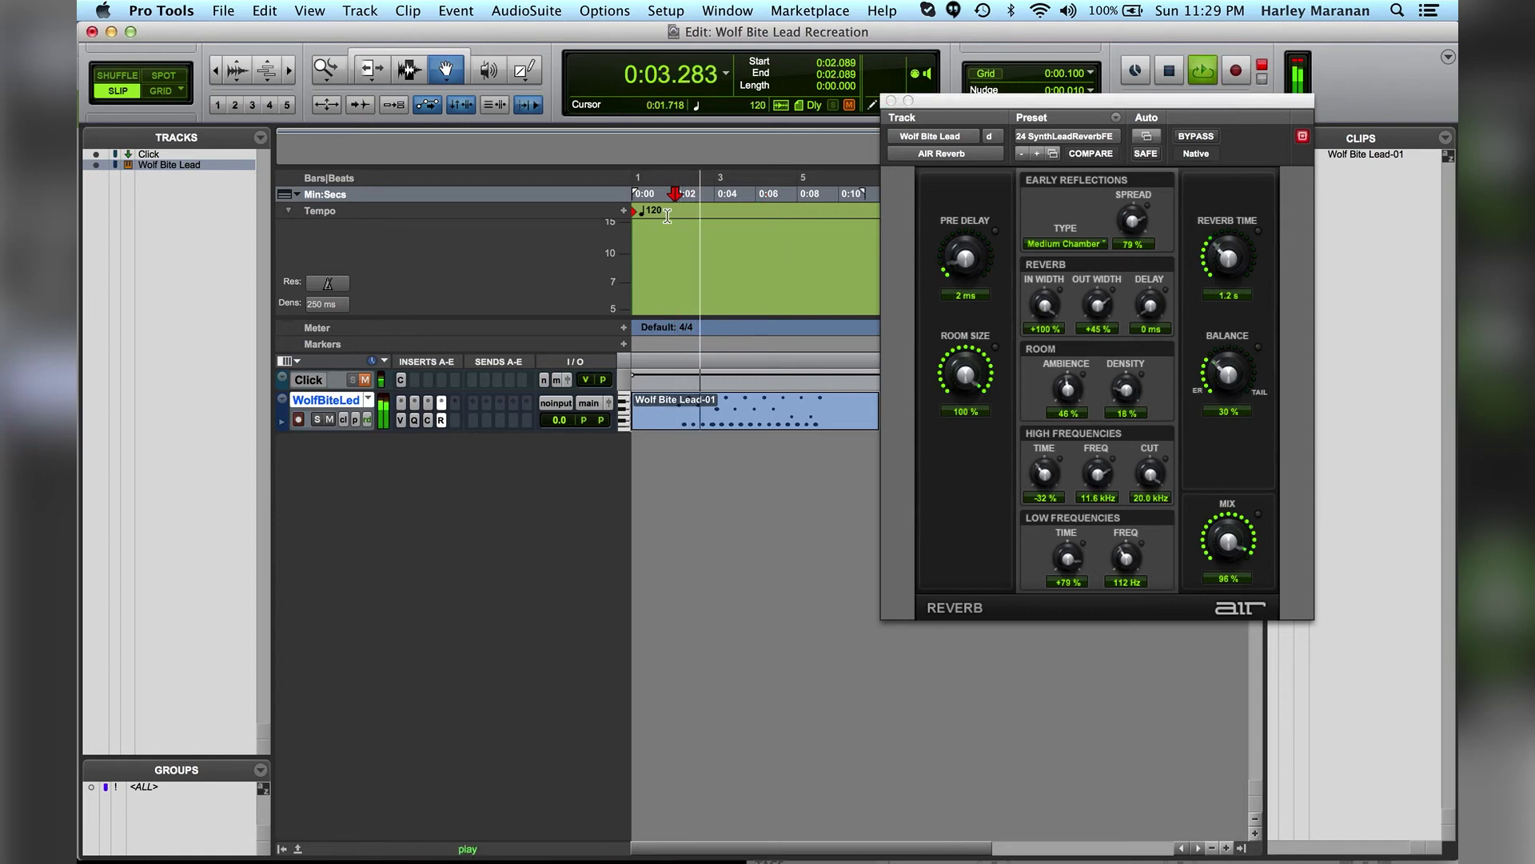
left_click_drag(1235, 519, 1165, 535)
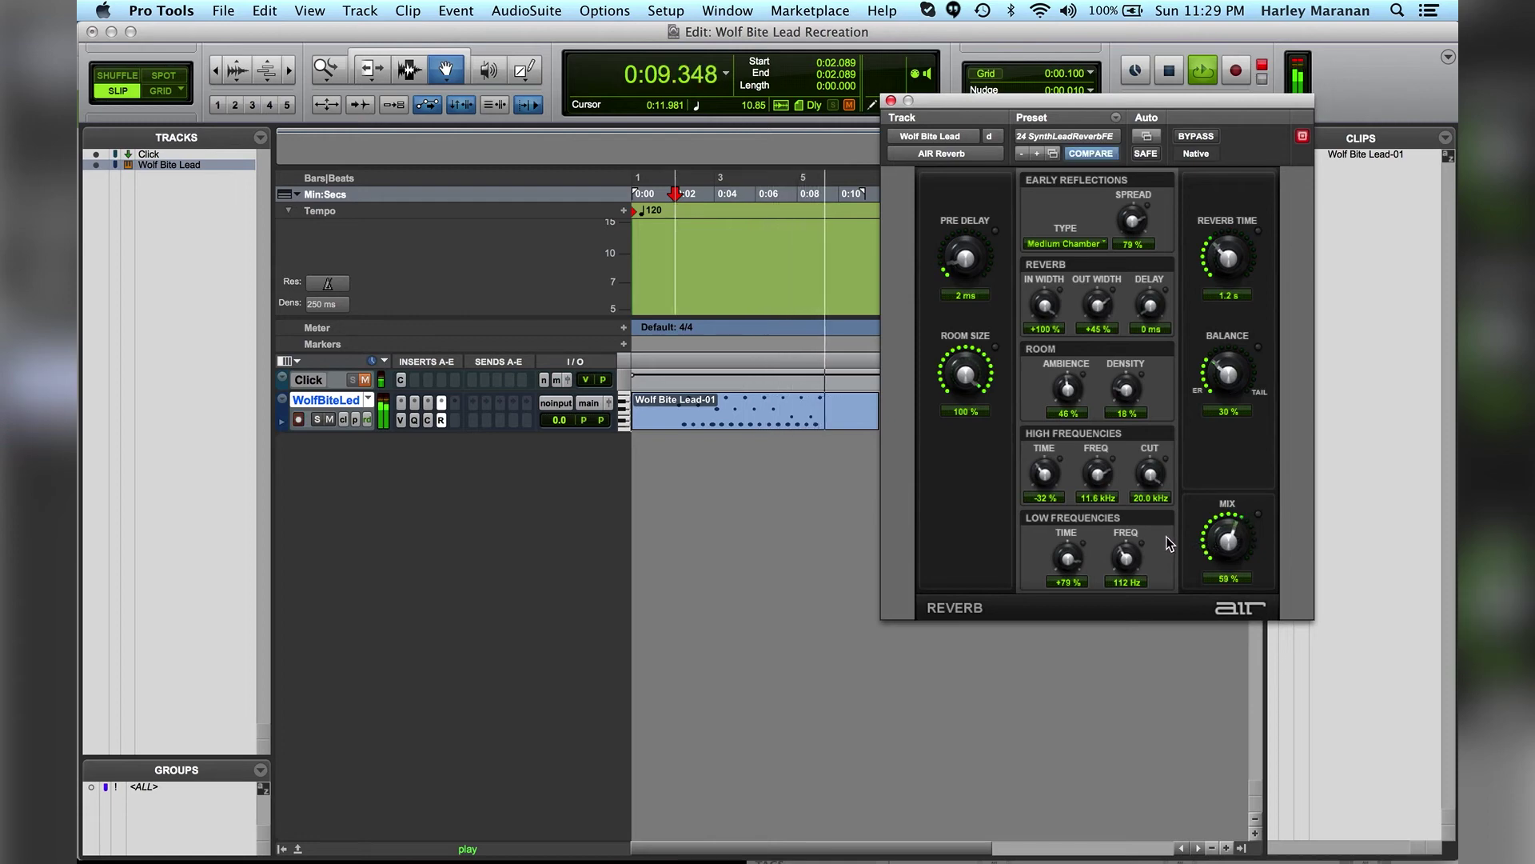
Step: Bypass the AIR Reverb and play the lead clip between about 2.1 and 9.1 seconds to audition the dry sound
key("space")
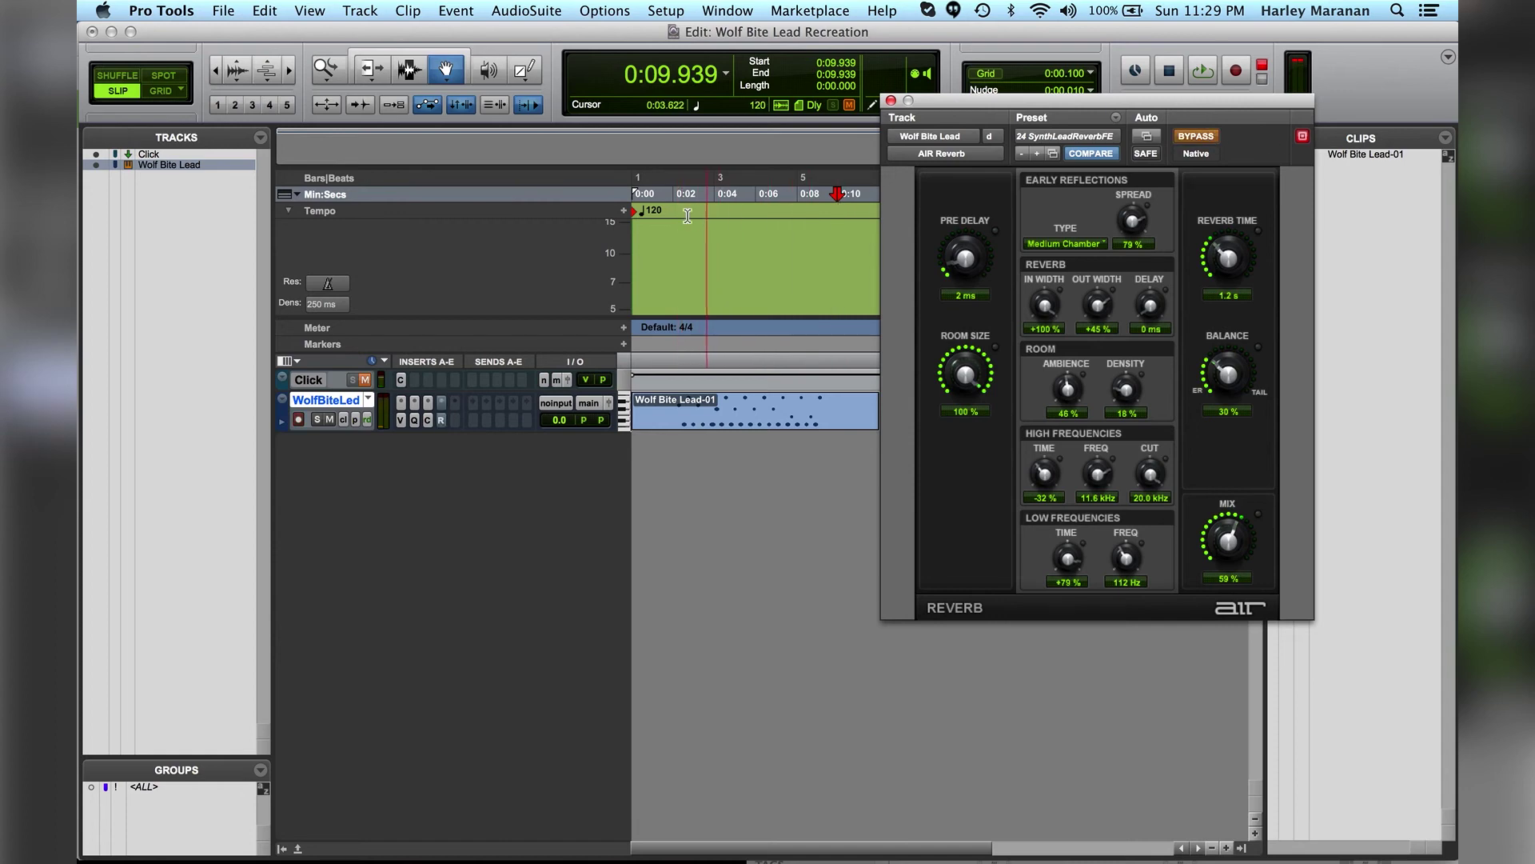
left_click_drag(676, 224, 821, 224)
key("n")
left_click(1203, 71)
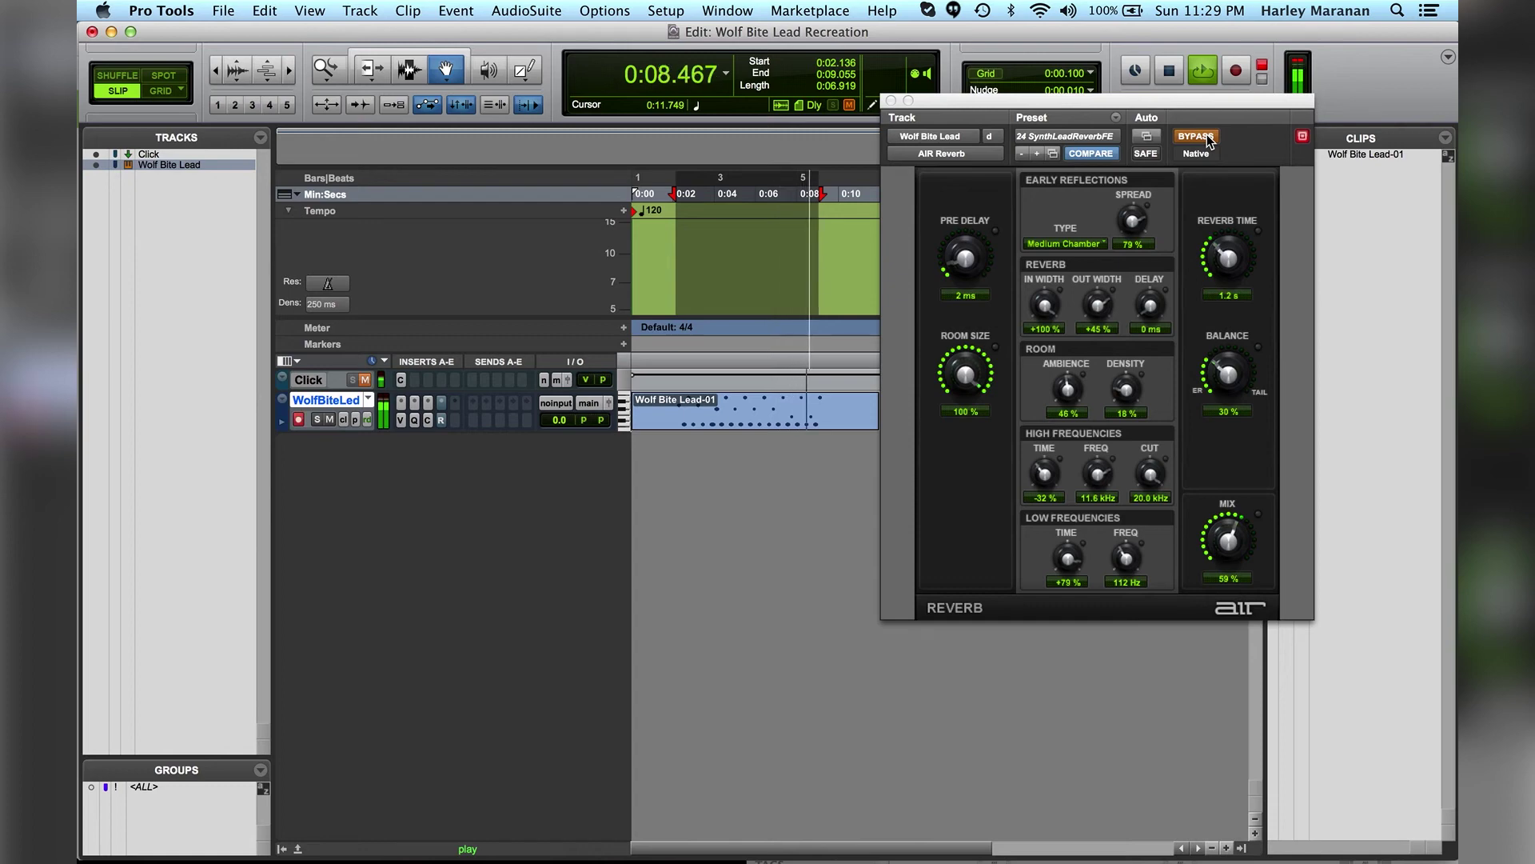
key("space")
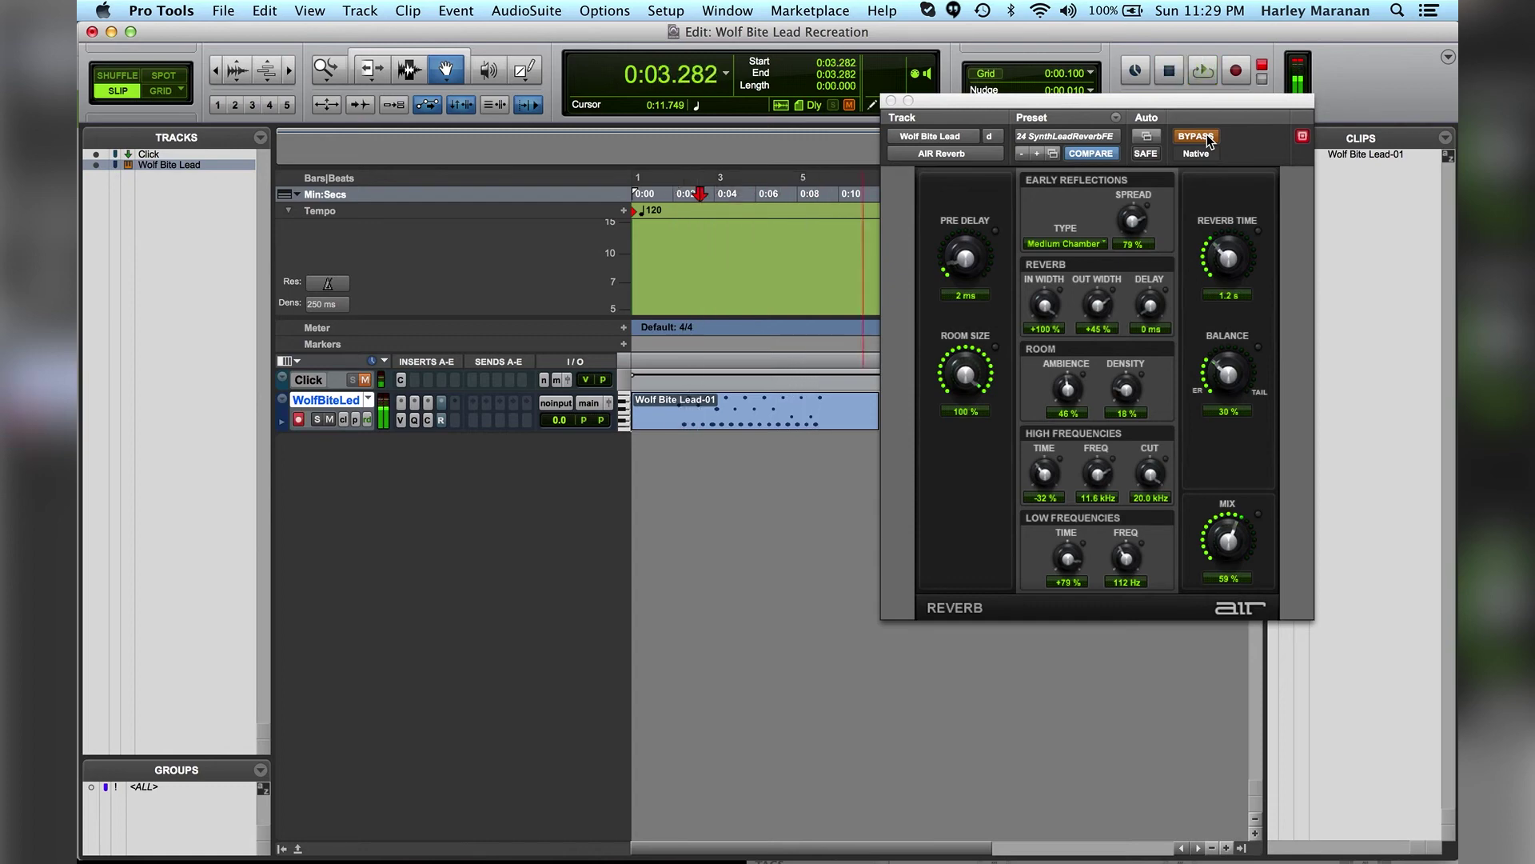
Step: Turn the AIR Reverb back on and play the lead clip from about 2 seconds to compare the sound
left_click(691, 220)
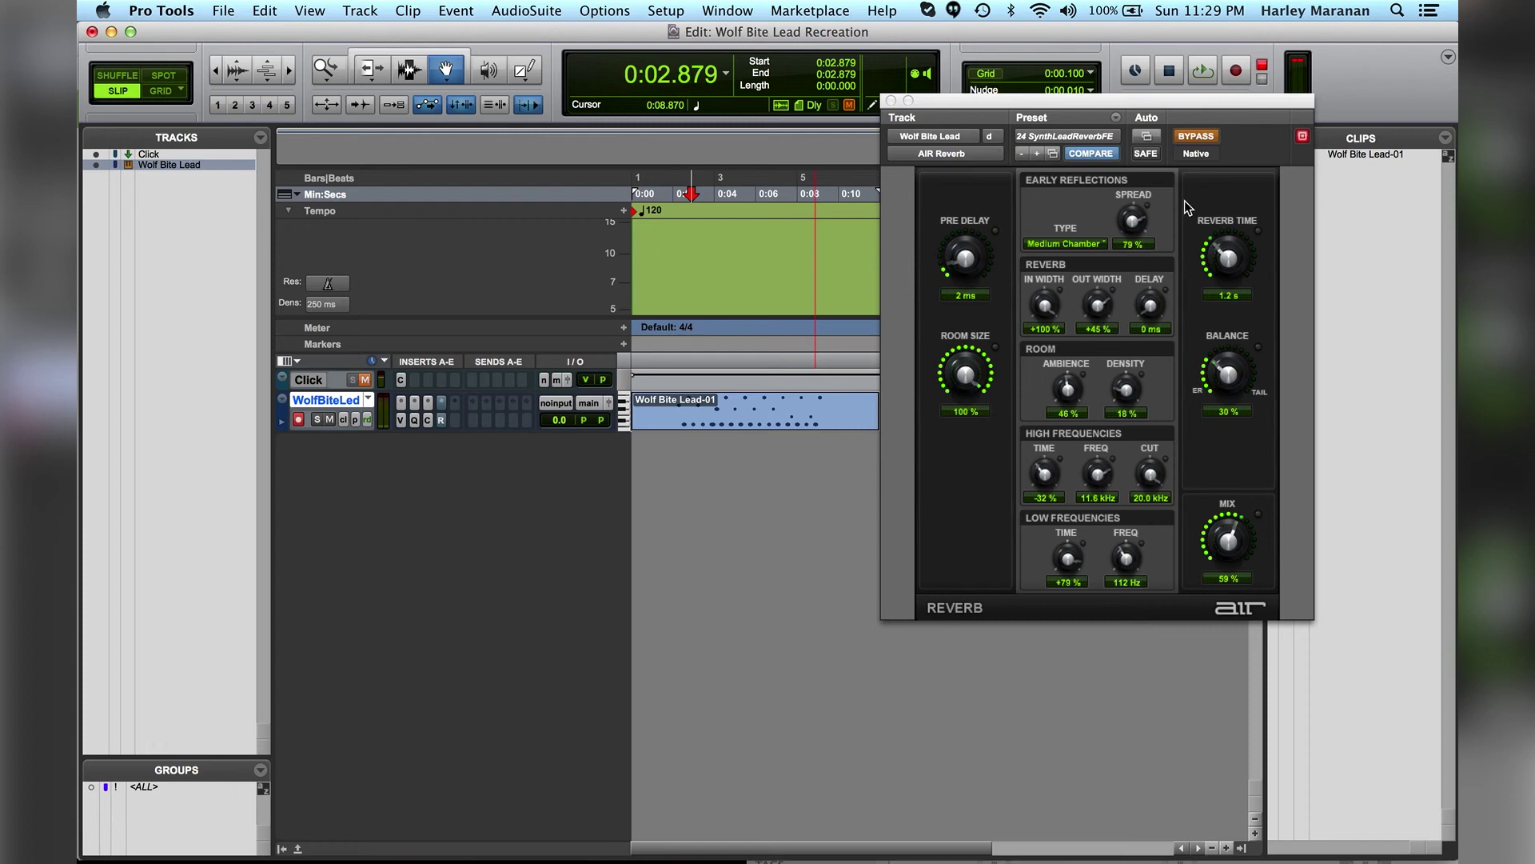
left_click(1194, 136)
key("space")
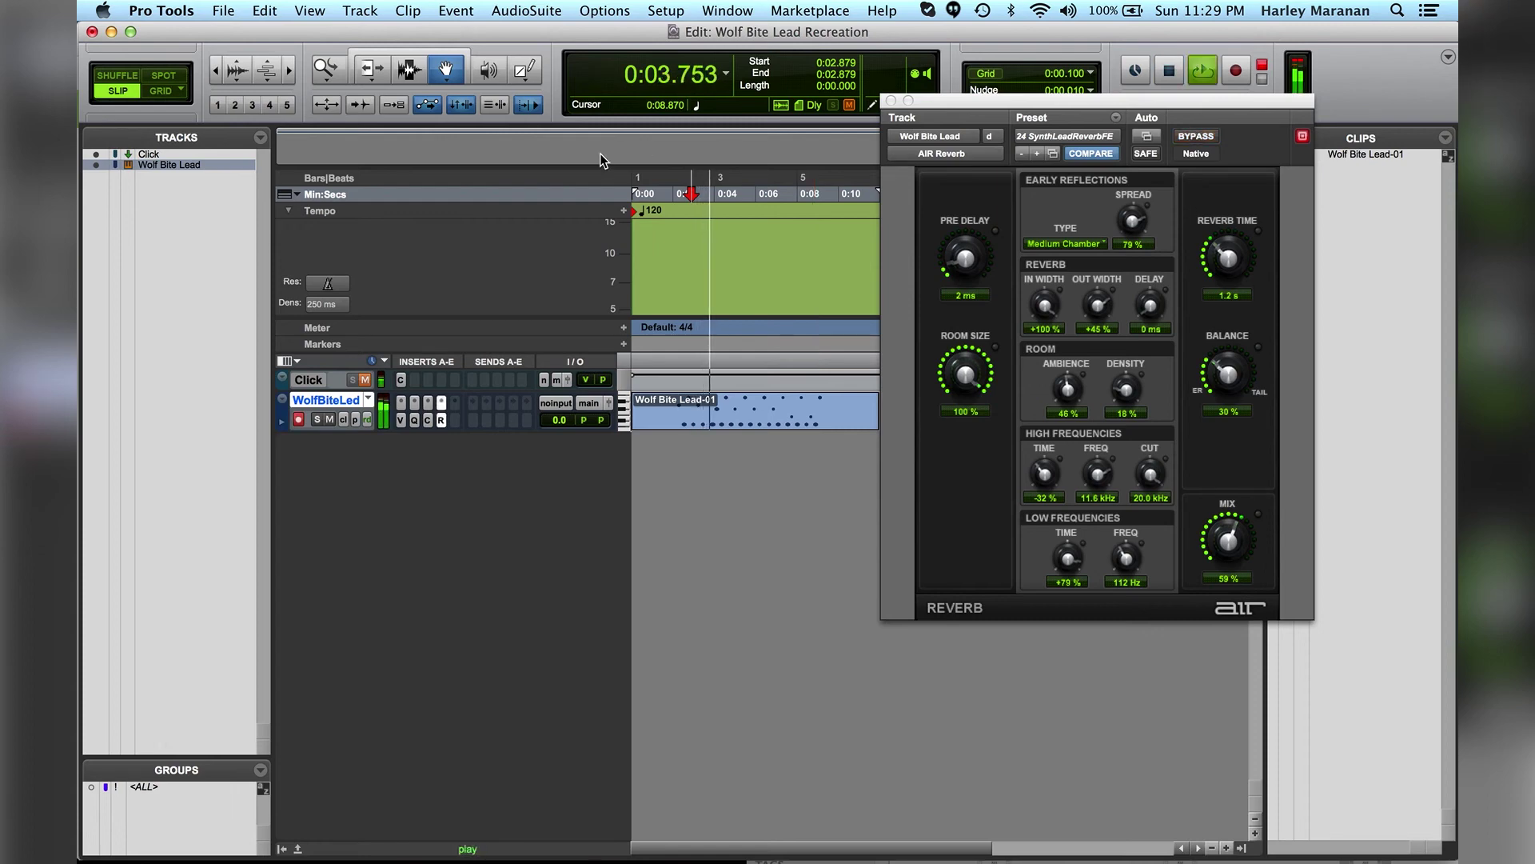
left_click(682, 217)
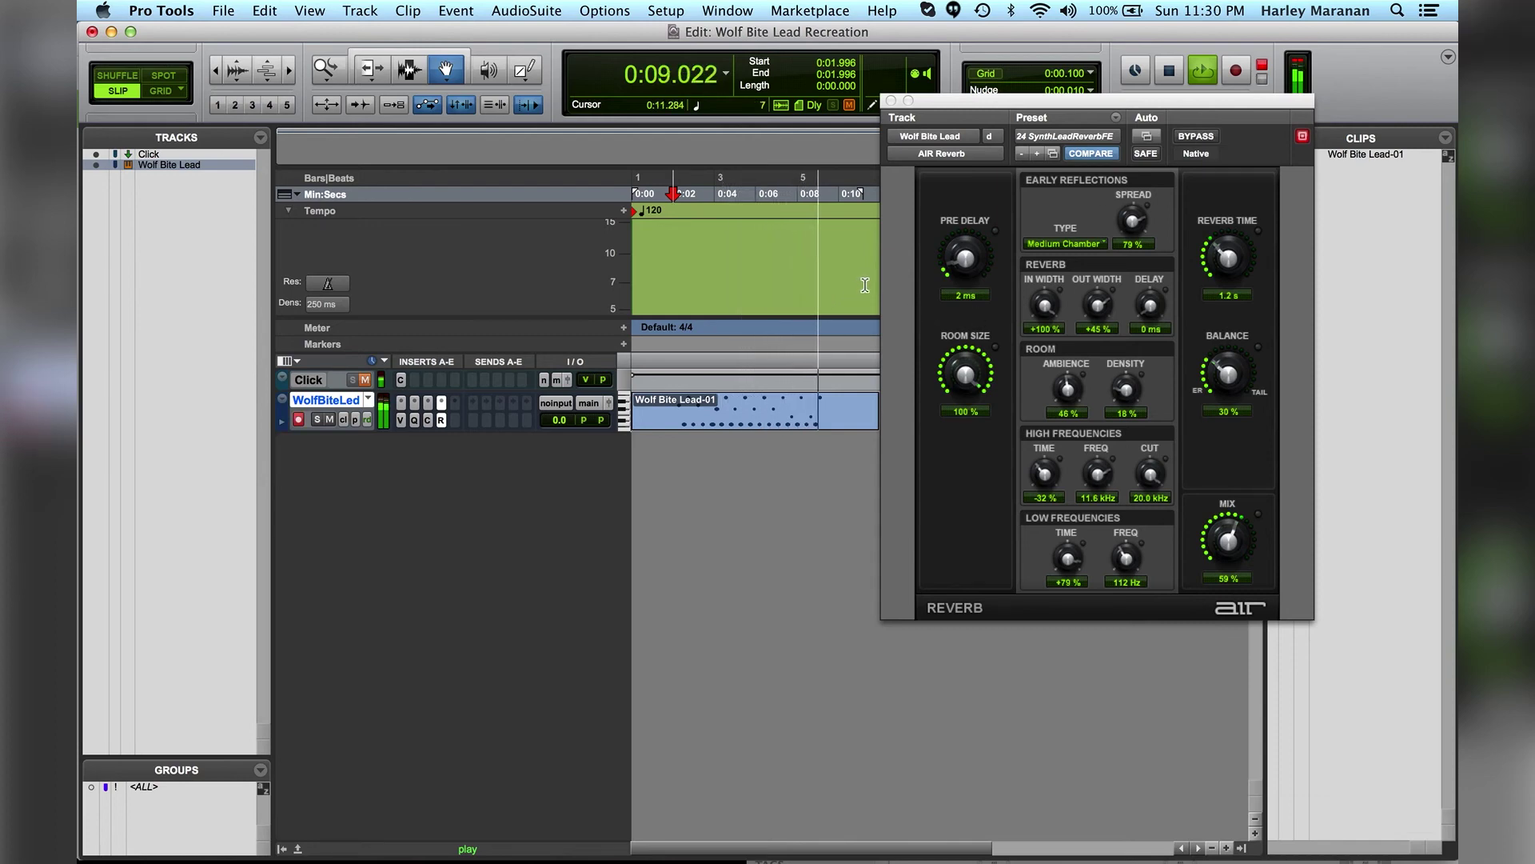
key("space")
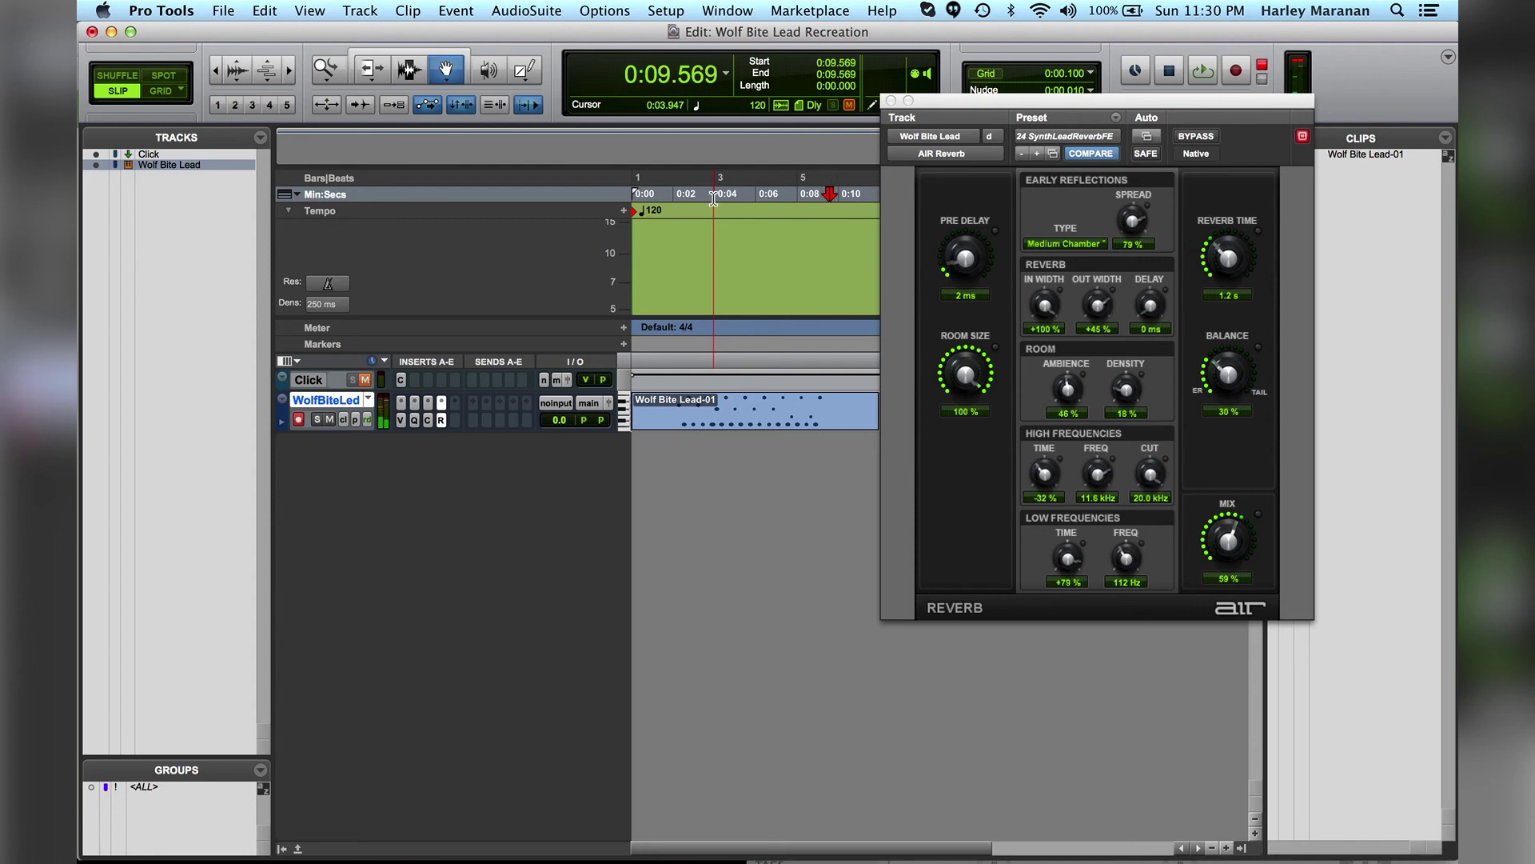
Step: Set the VTO 2 mix to 10 % in the track's Vacuum synth and close the synth window
left_click(401, 403)
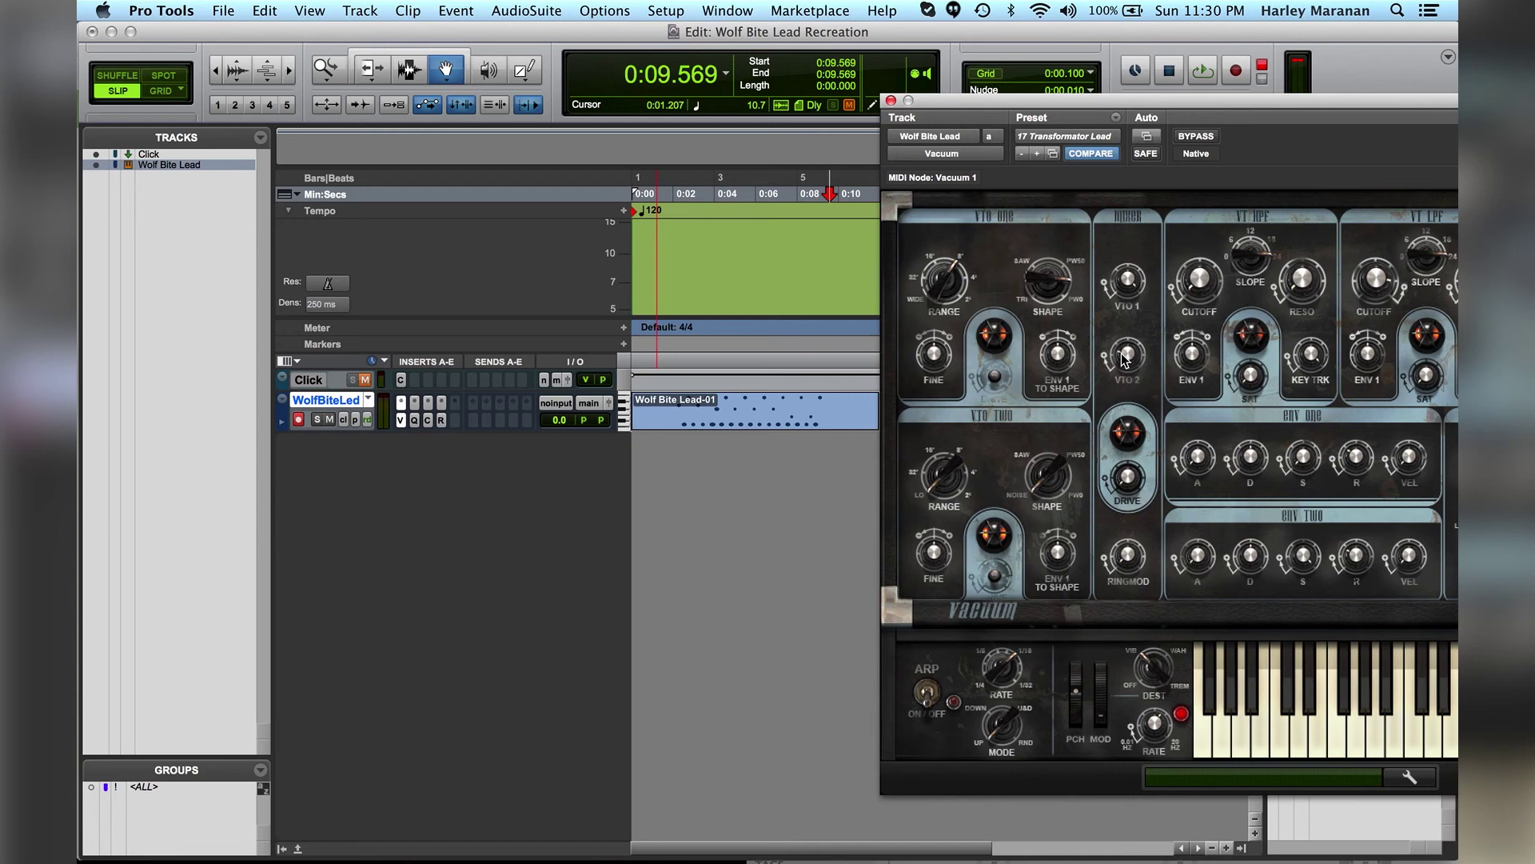
left_click_drag(1119, 357, 1112, 376)
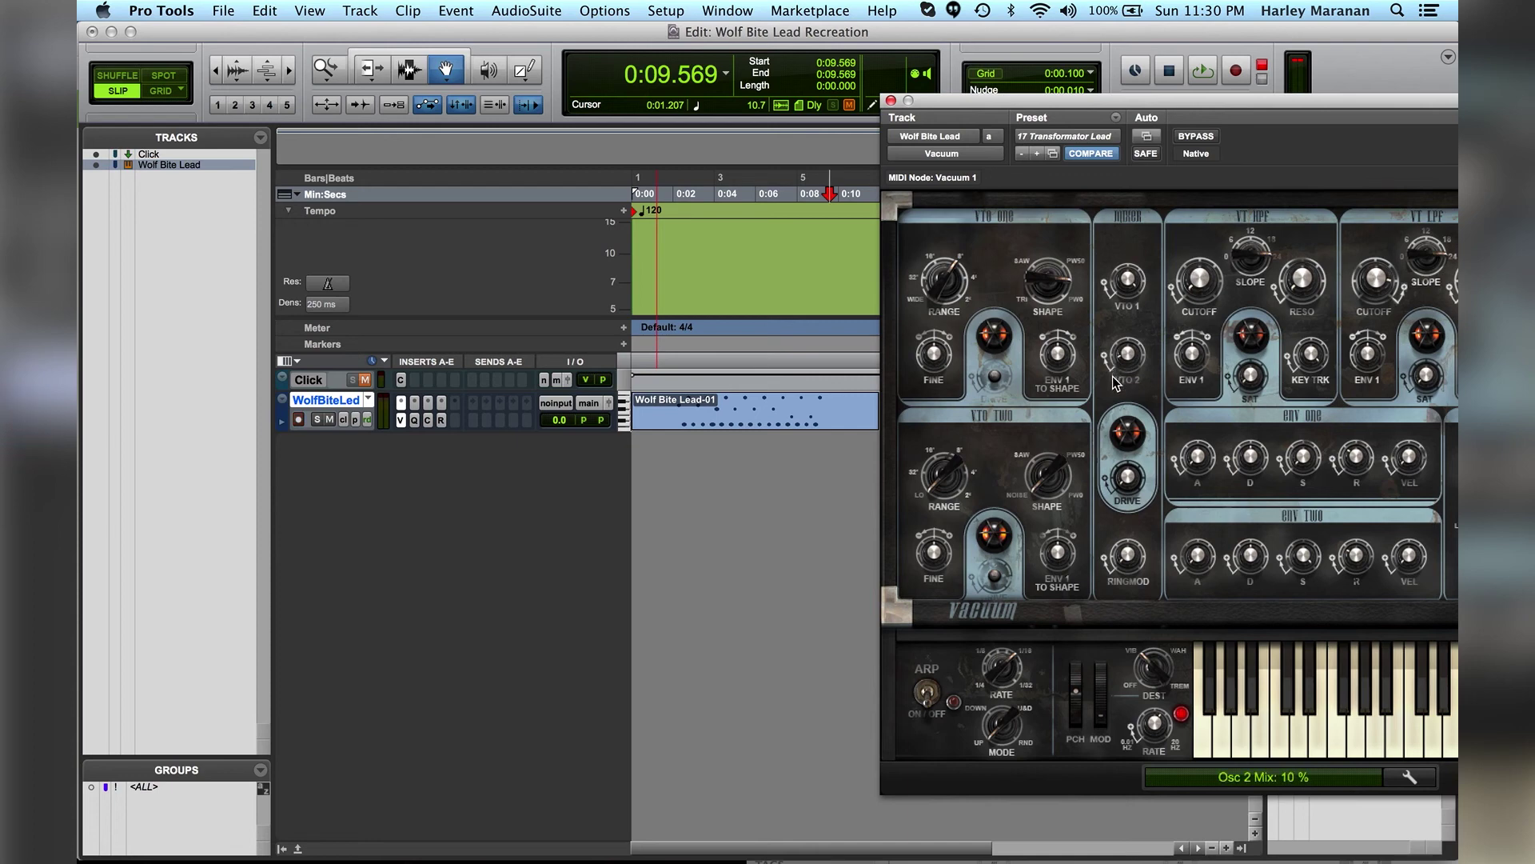
left_click(891, 101)
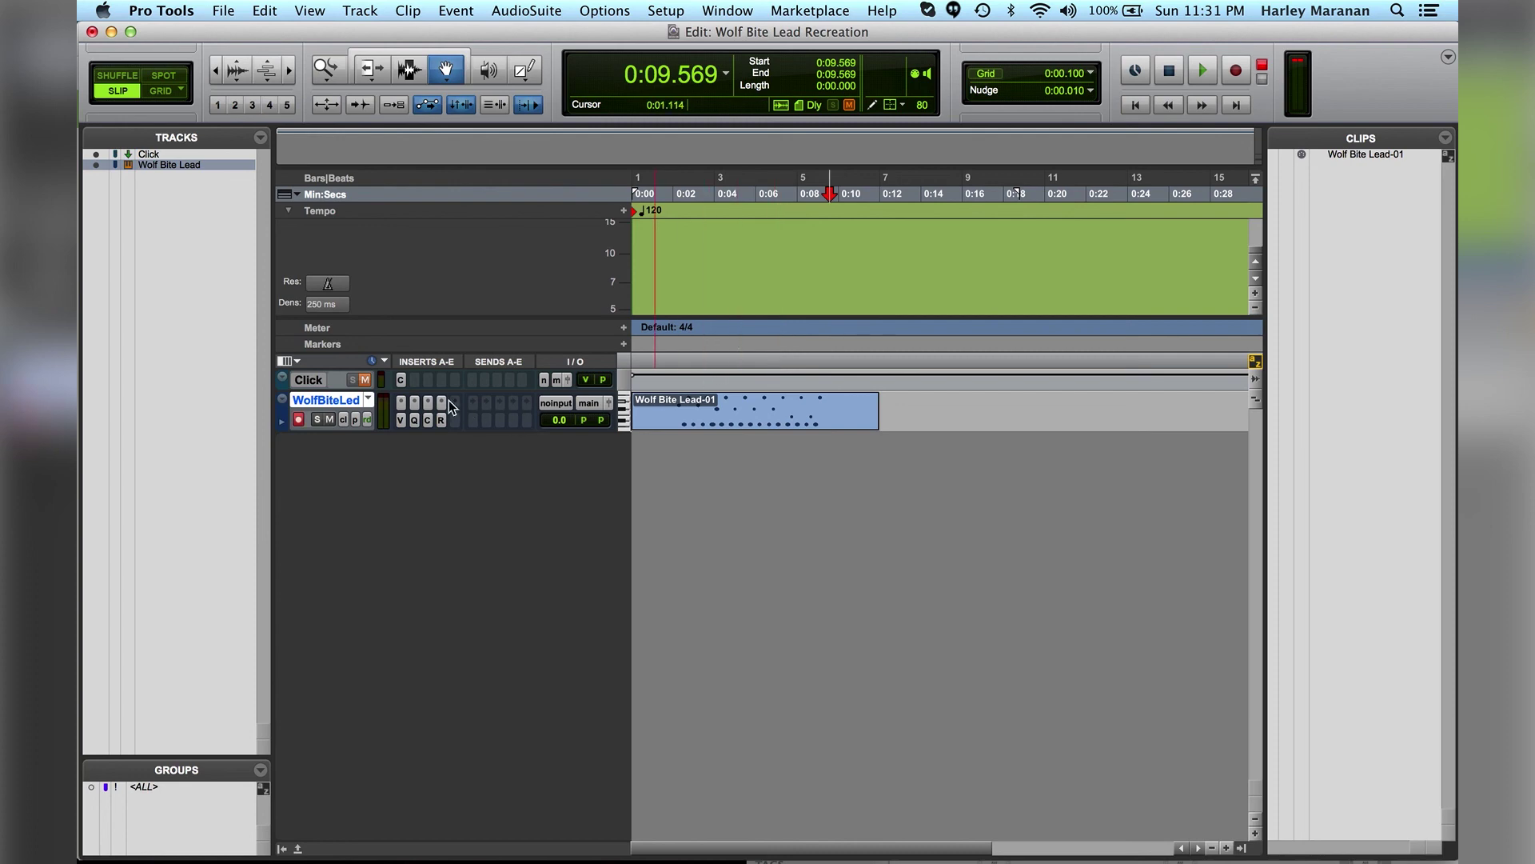
Step: Review the settings of the Wolf Bite Lead track's Vacuum synth, EQ3 7-Band, Dyn3 Compressor/Limiter and AIR Reverb inserts
left_click(401, 420)
left_click_drag(889, 100, 791, 64)
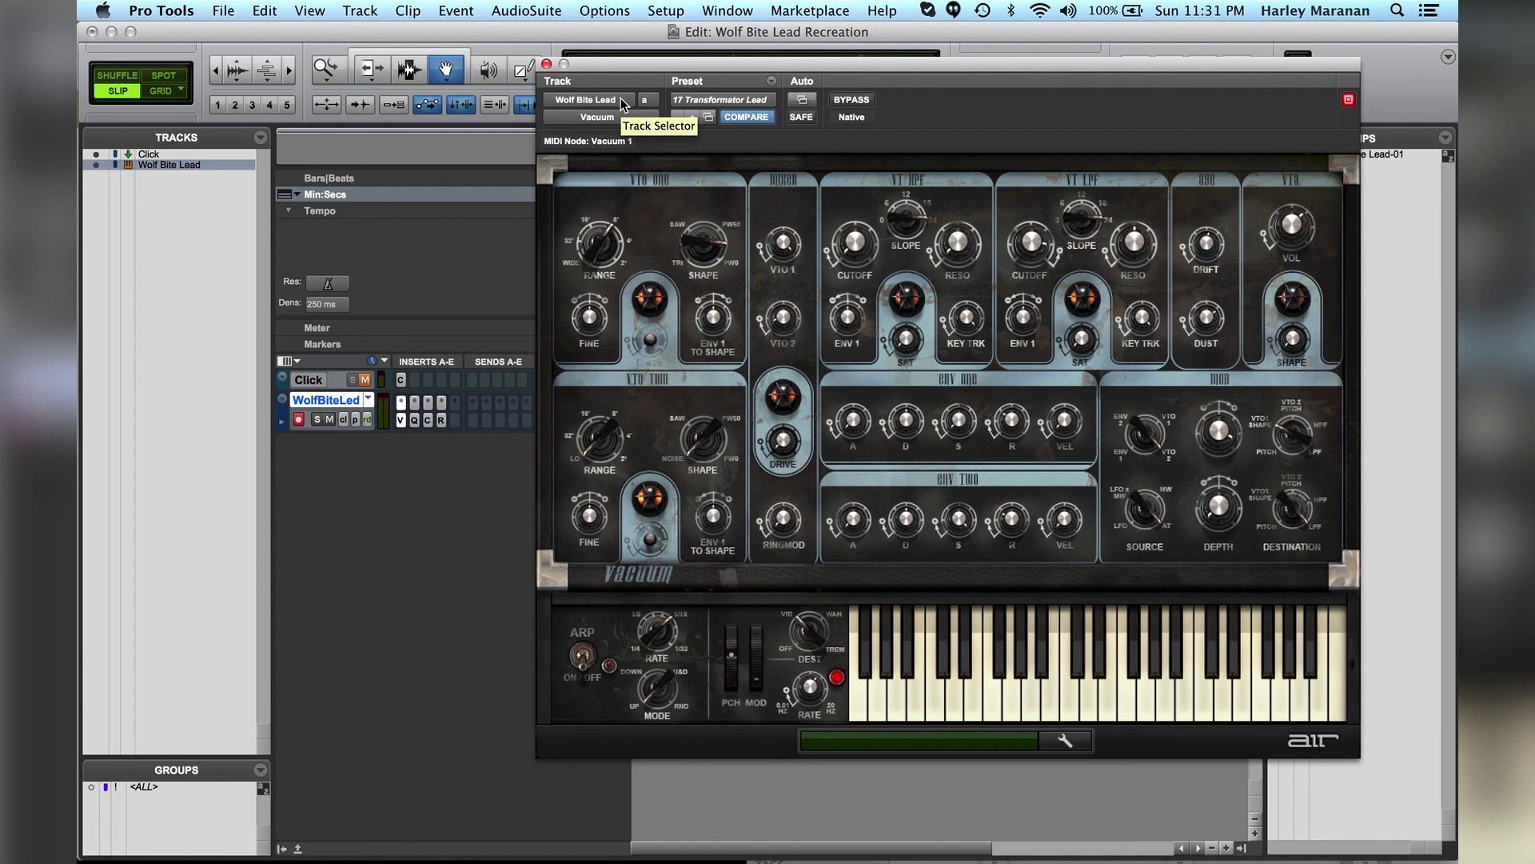
left_click(546, 64)
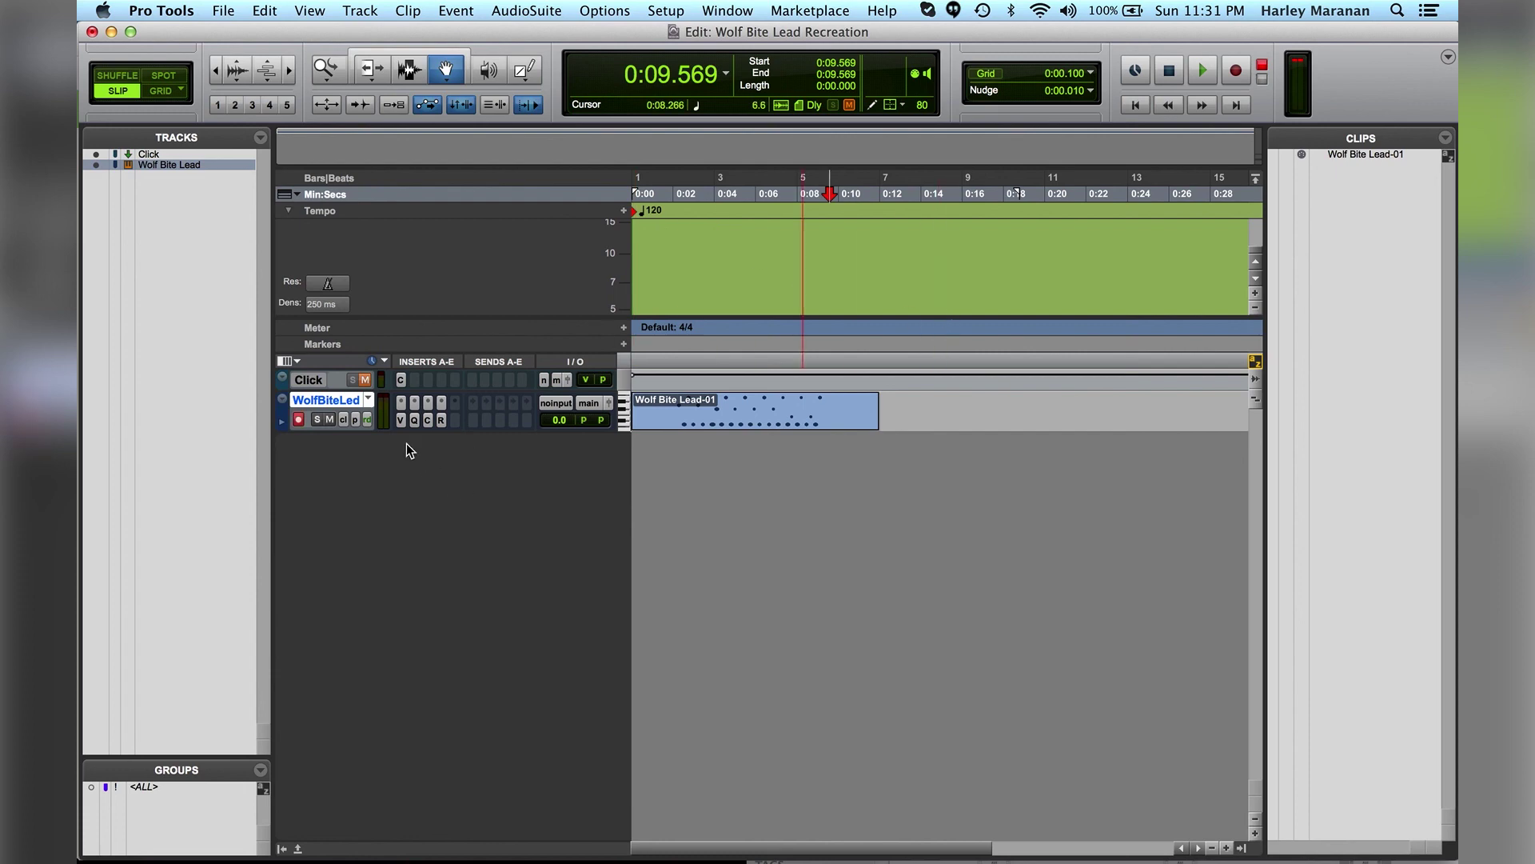
left_click(415, 420)
left_click(427, 420)
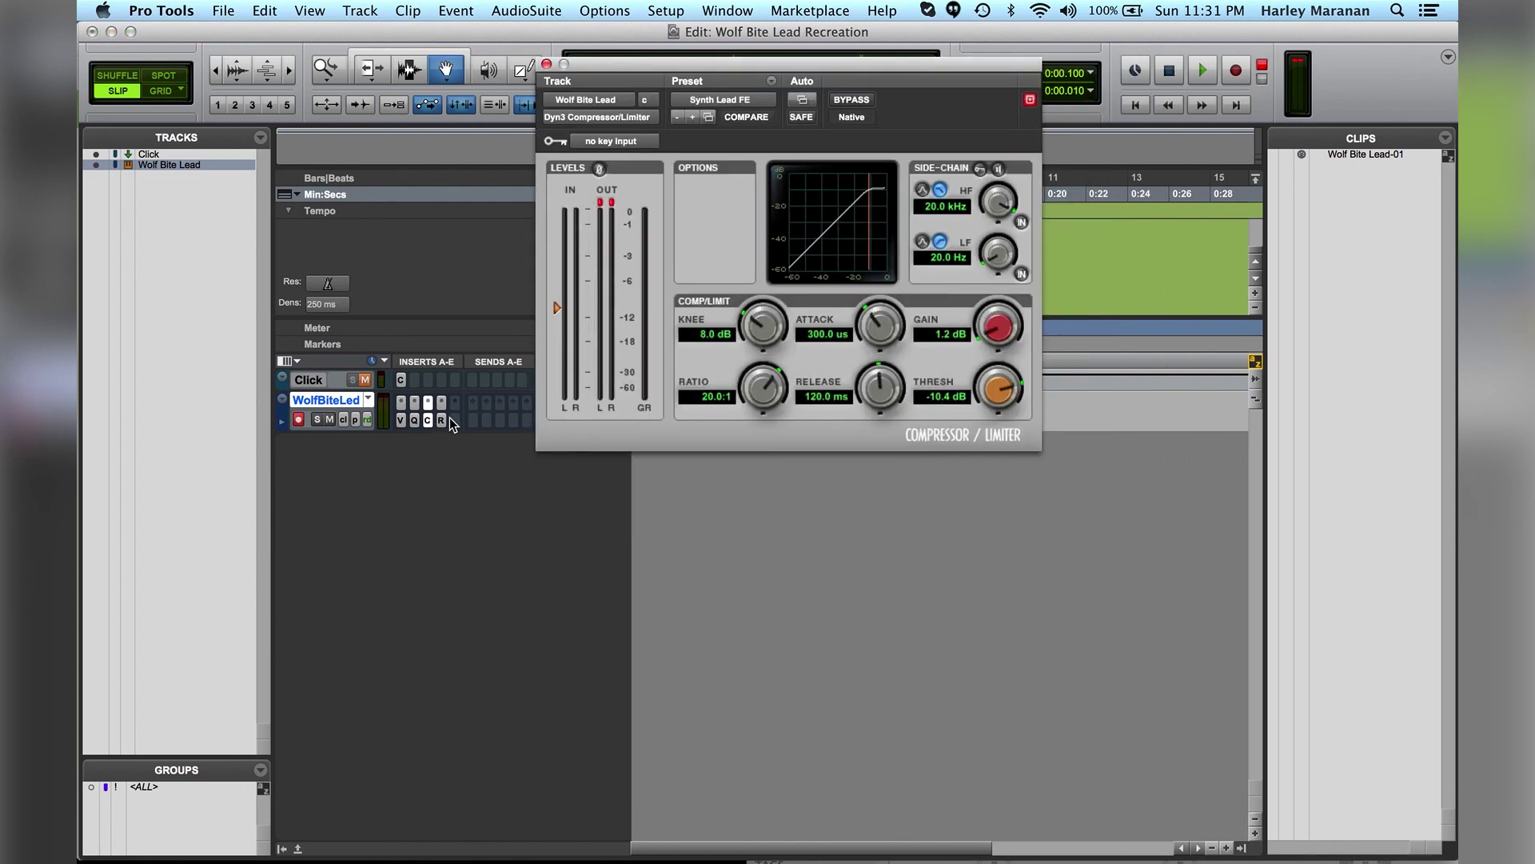
left_click(442, 420)
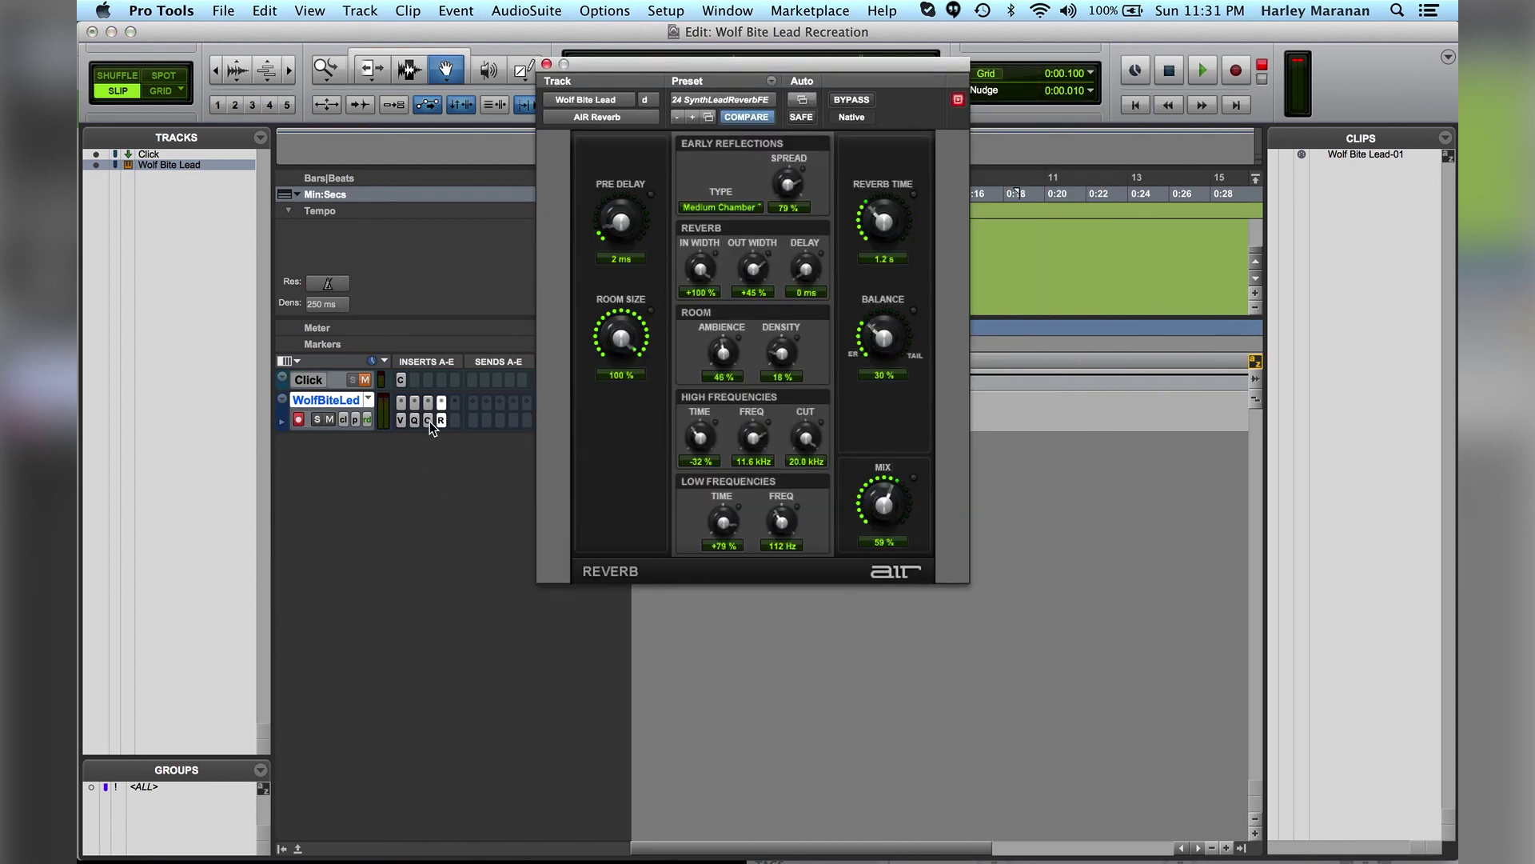
left_click(430, 421)
left_click(415, 420)
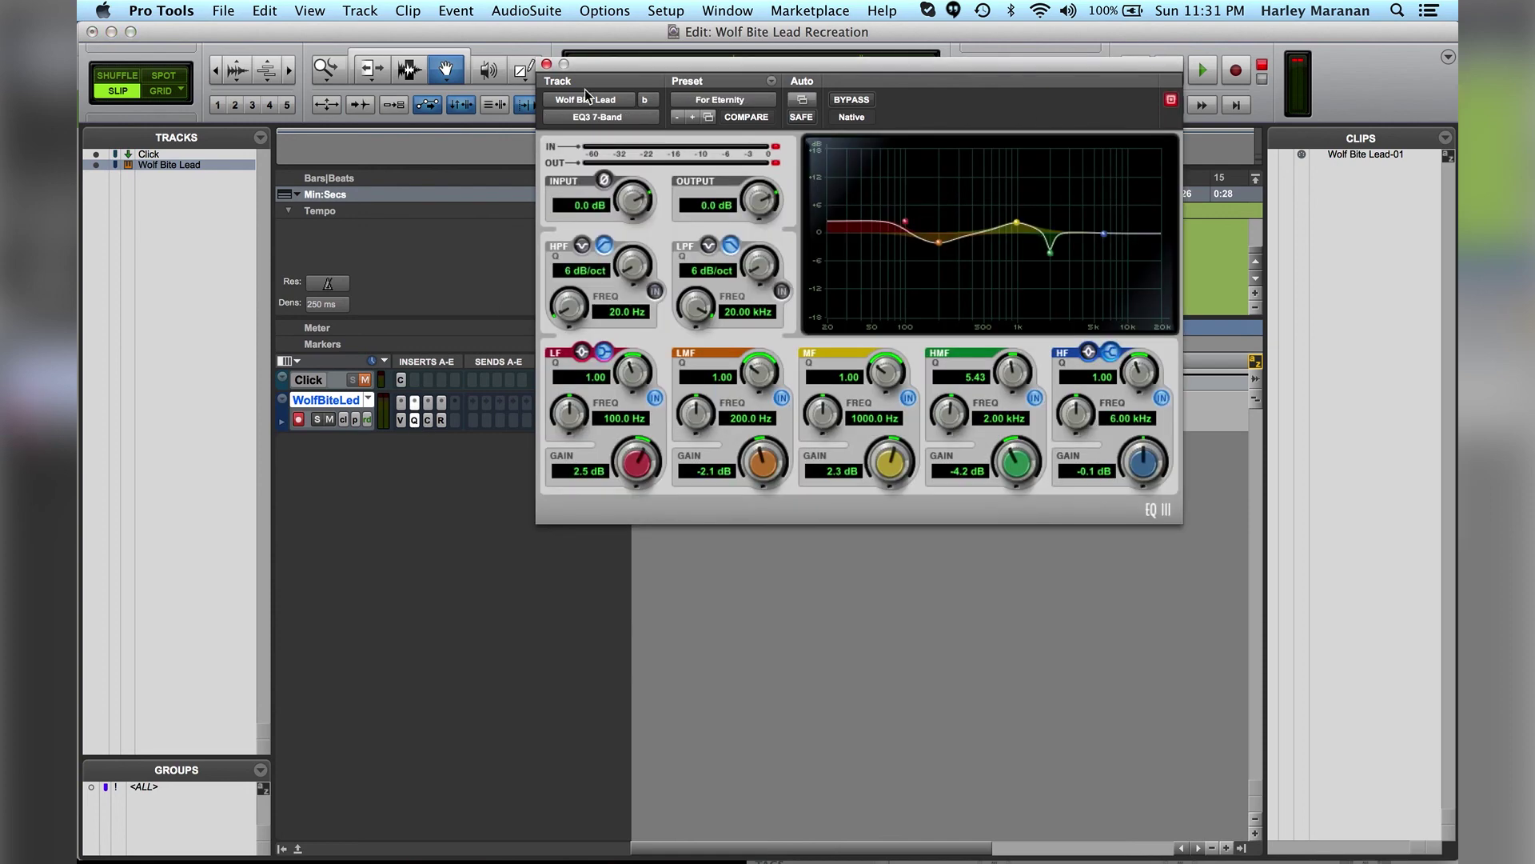
left_click(546, 65)
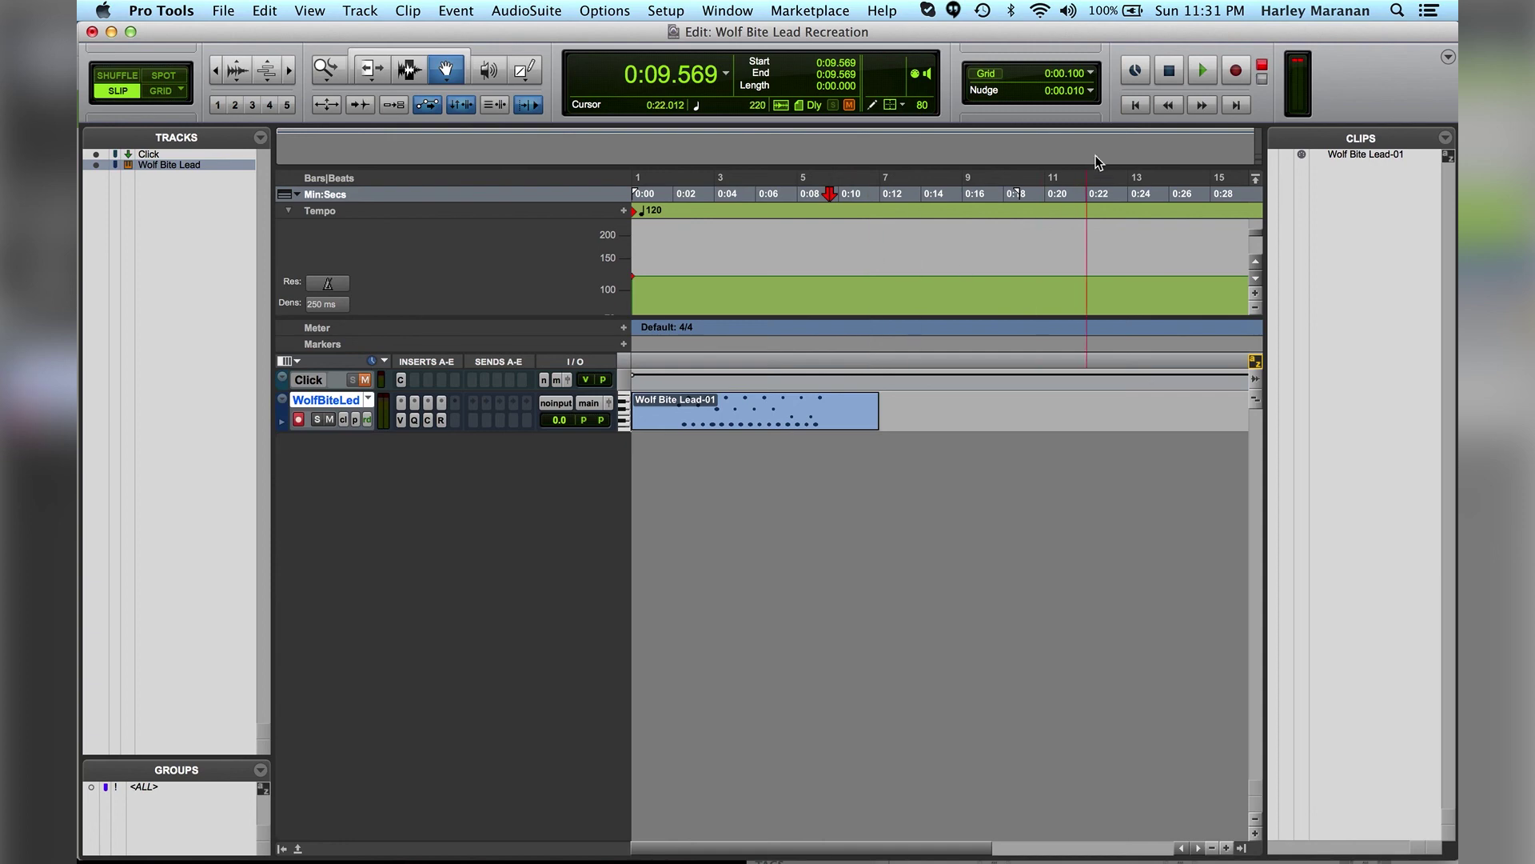
Step: Move the playback start to about 3.6 seconds in the lead clip
left_click(1148, 106)
left_click(705, 237)
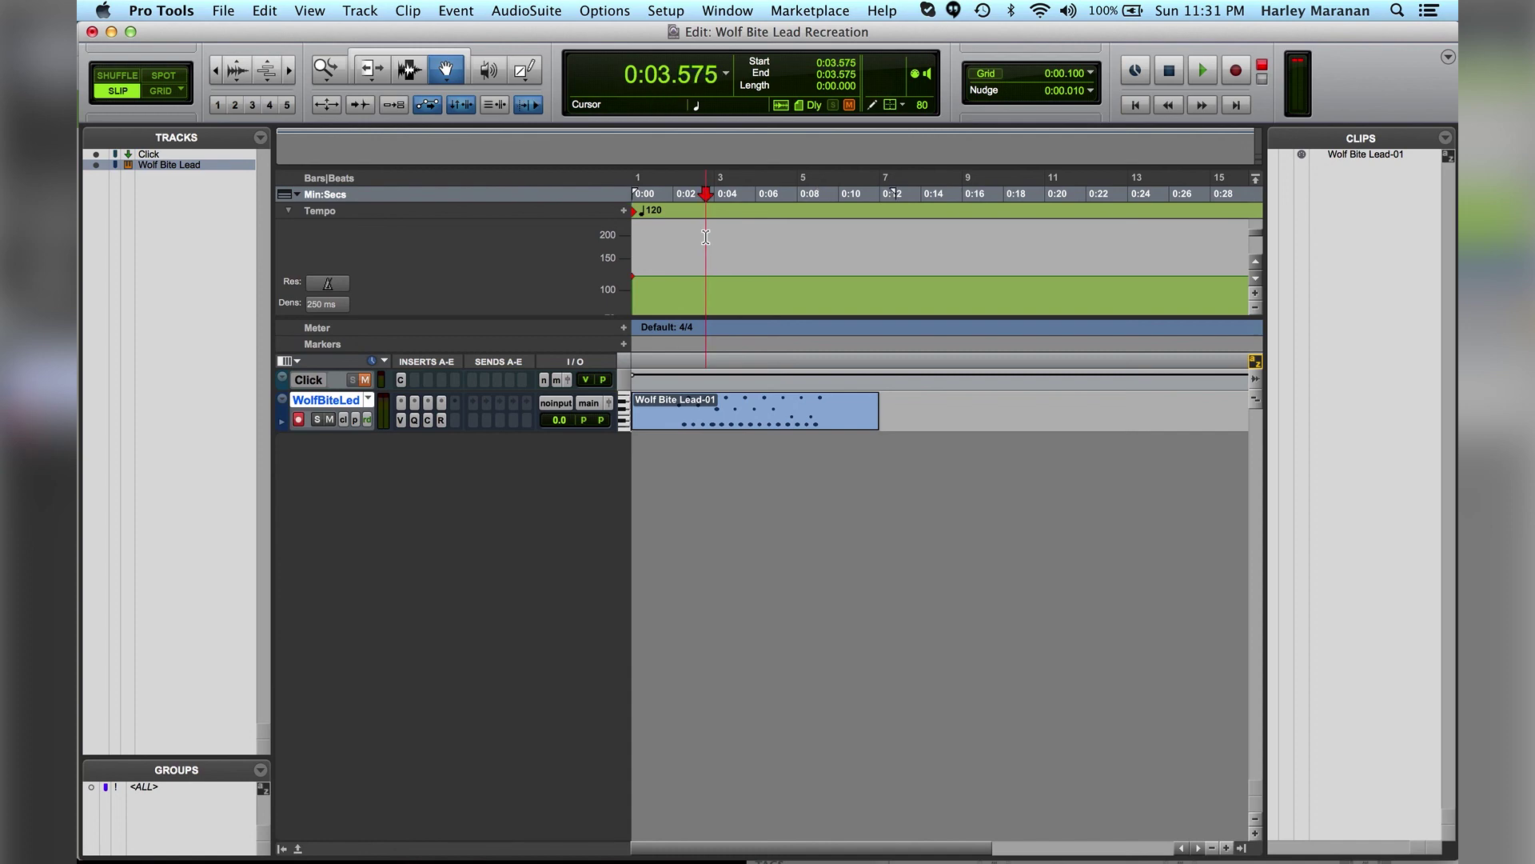